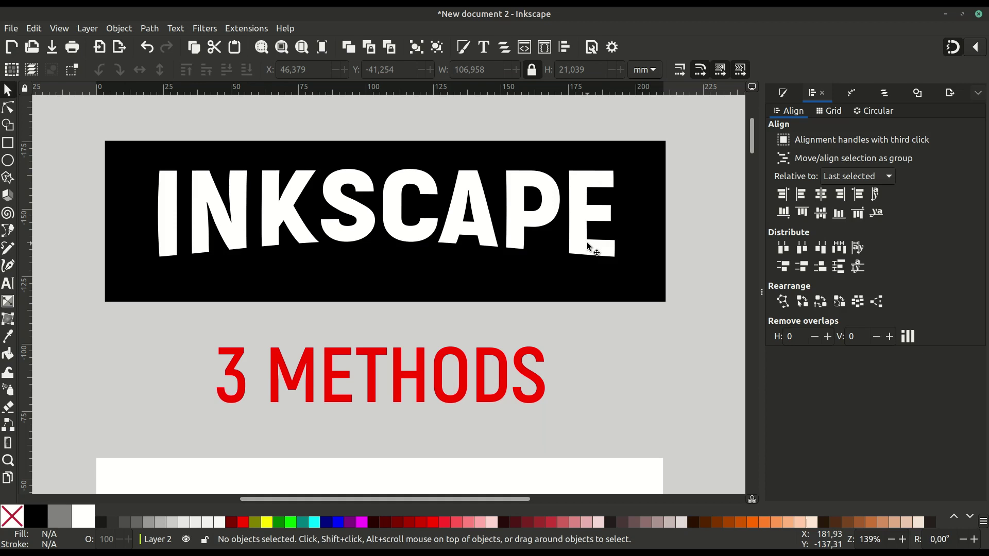
Step: Add the text INKSCAPE on the blank page below the title
scroll(586, 246, "down", 4)
scroll(584, 263, "down", 2)
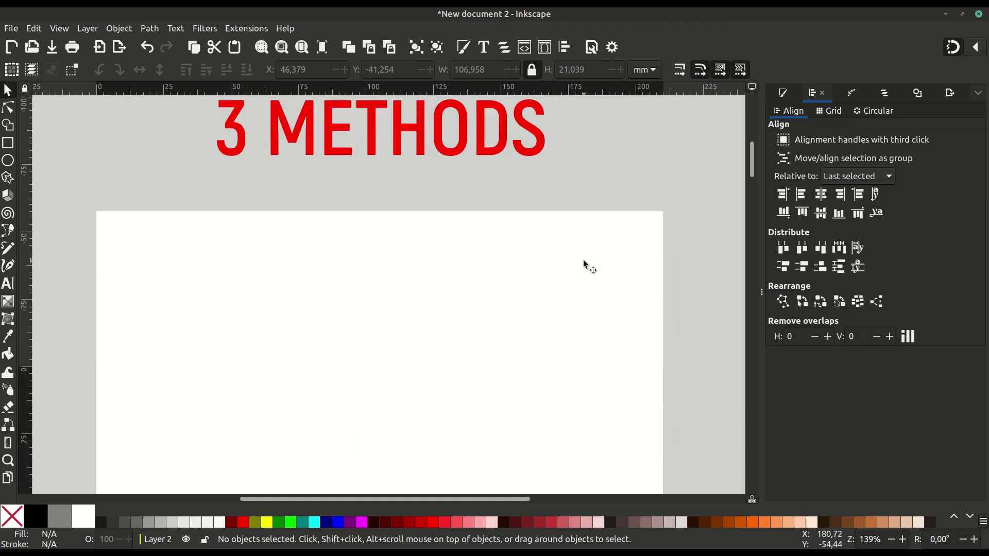
scroll(583, 260, "down", 1)
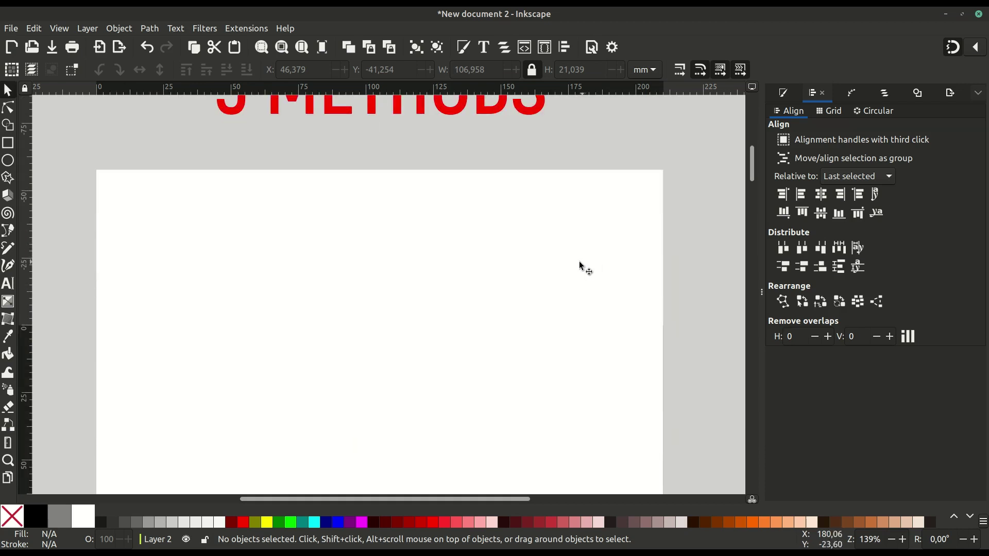
left_click(8, 284)
left_click(251, 277)
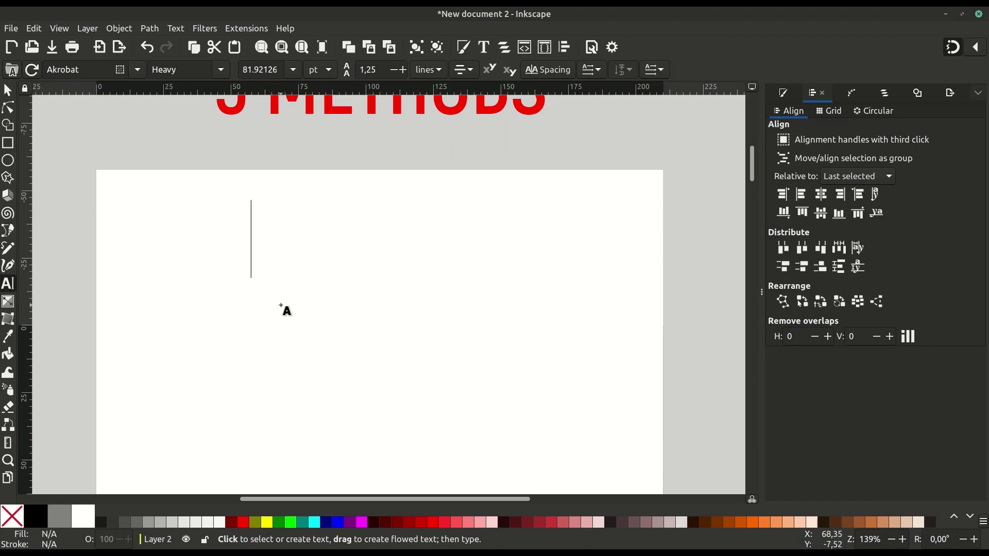
type("I")
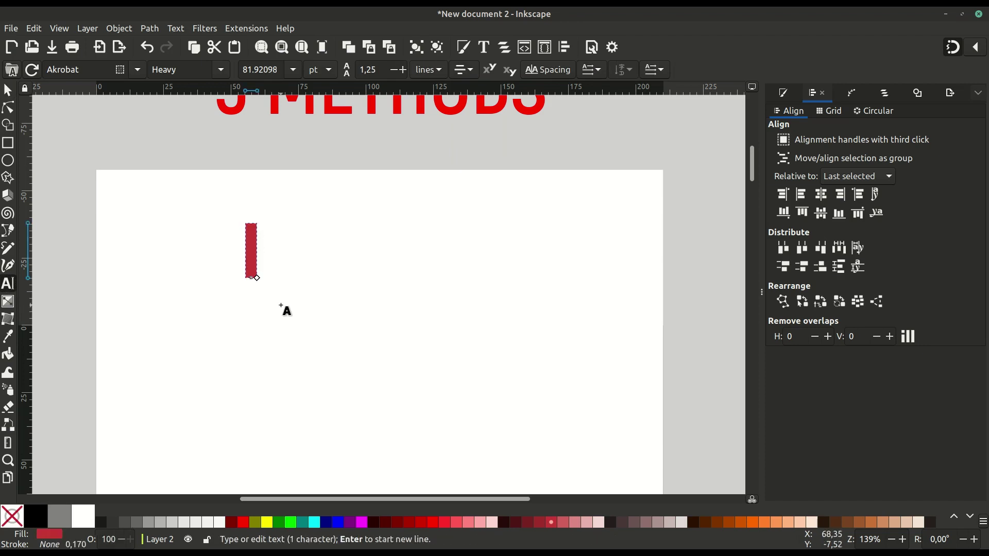
type("NKSCAPE")
Step: Move the finished INKSCAPE text right toward the page centre
key("Escape")
left_click(8, 91)
mouse_move(267, 236)
left_mouse_down()
mouse_move(392, 243)
mouse_move(375, 241)
left_mouse_up()
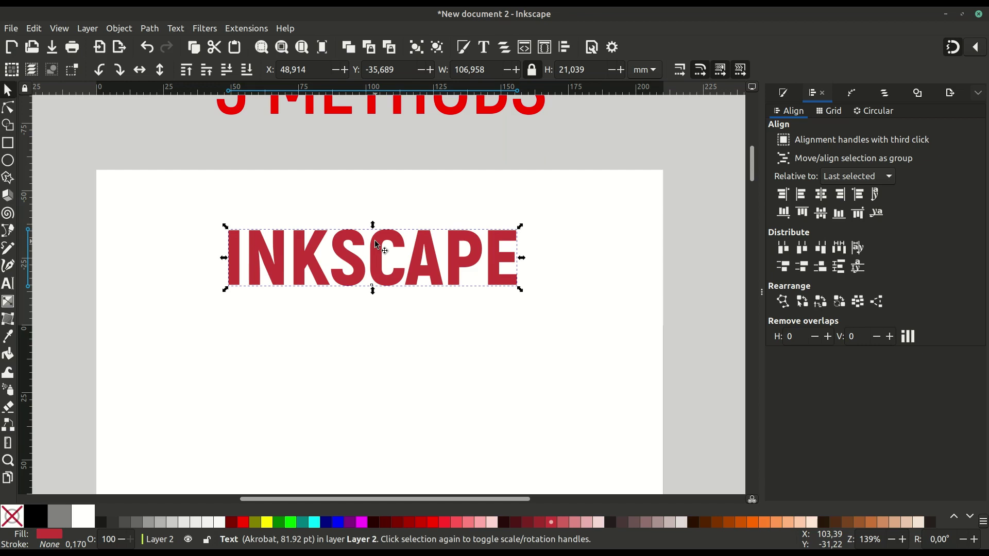
Step: Convert the INKSCAPE text to a path with Object to Path and nudge it slightly right
left_click(150, 29)
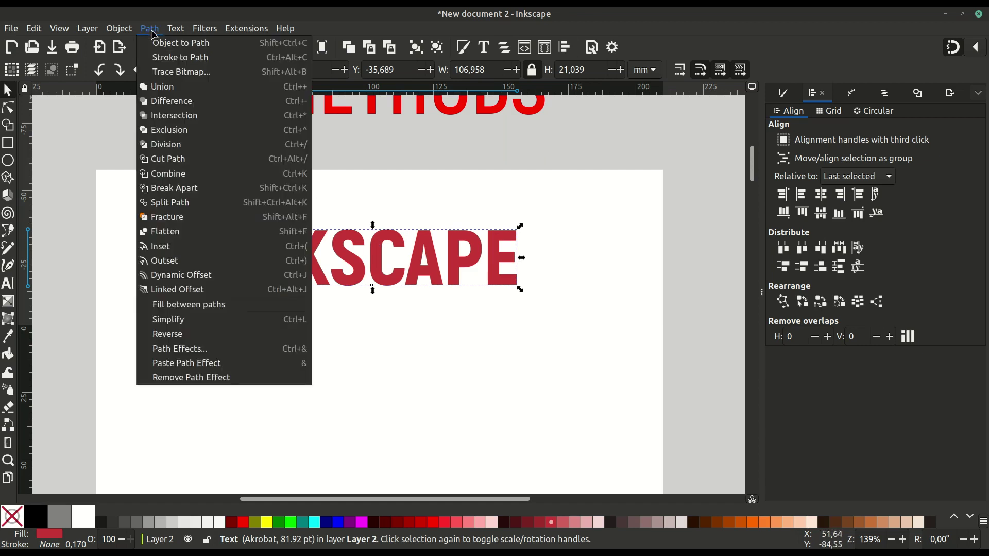
left_click(156, 43)
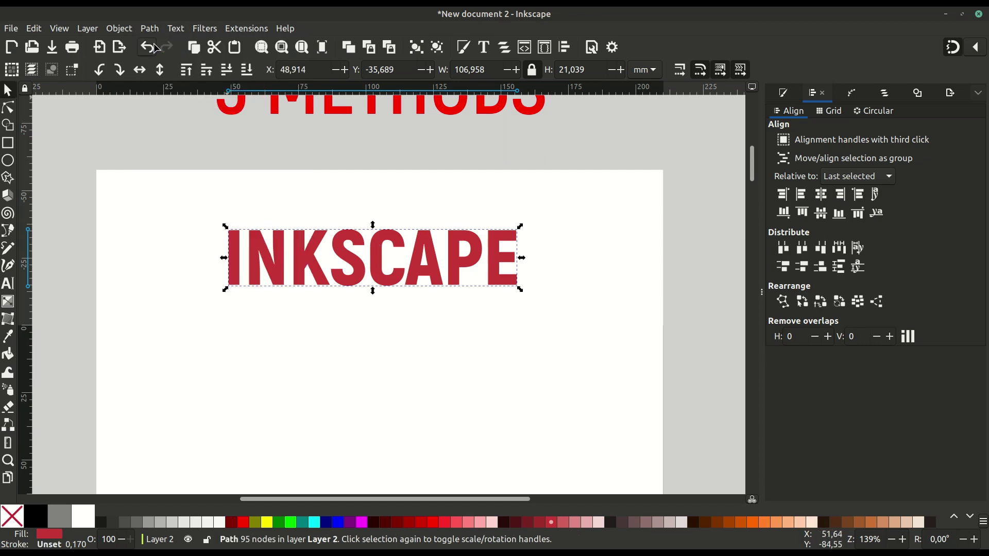
left_click_drag(384, 240, 387, 238)
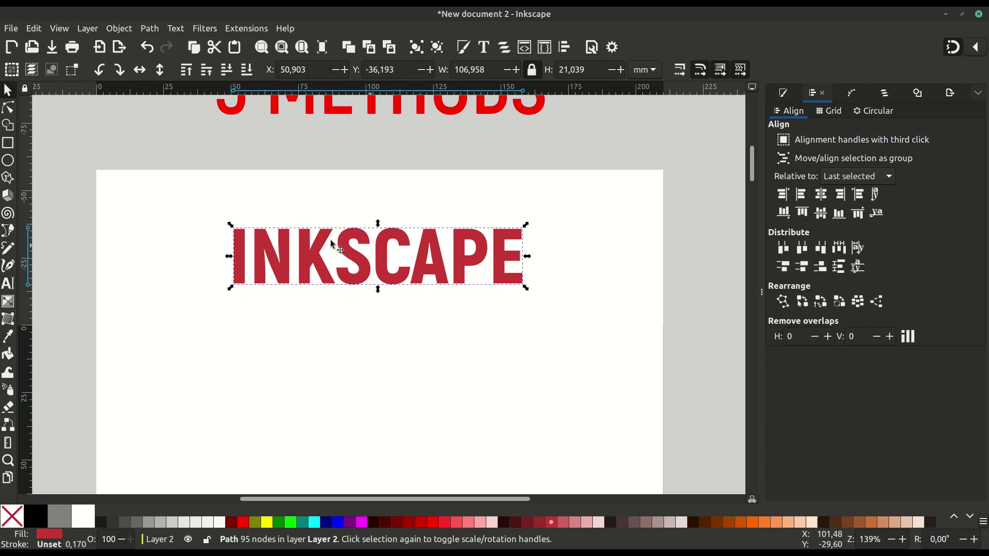
left_click(9, 109)
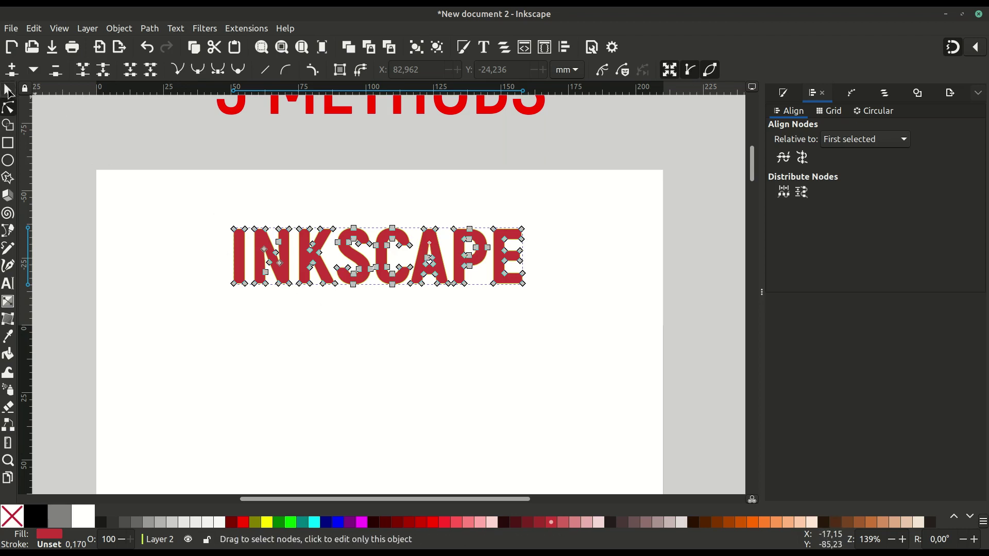
left_click(9, 94)
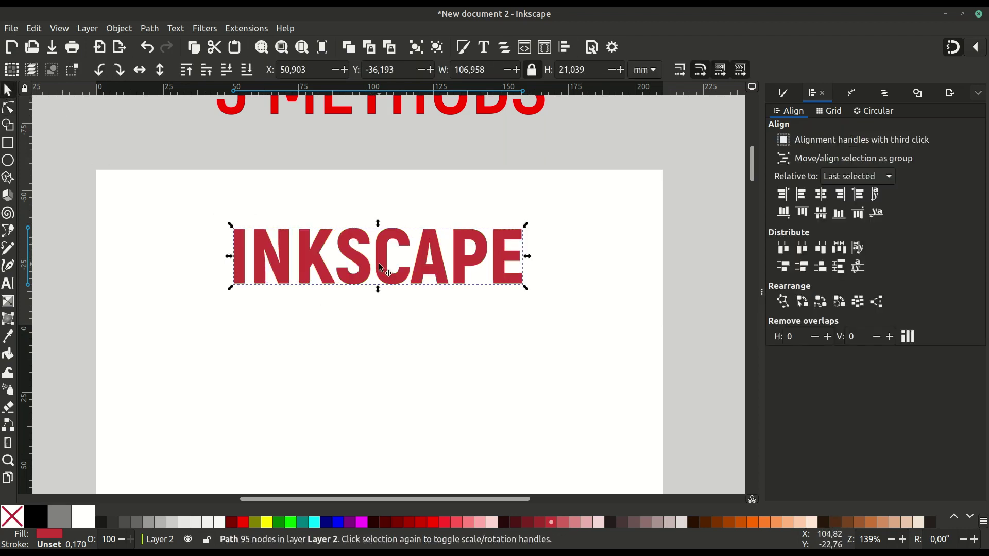
left_click(8, 144)
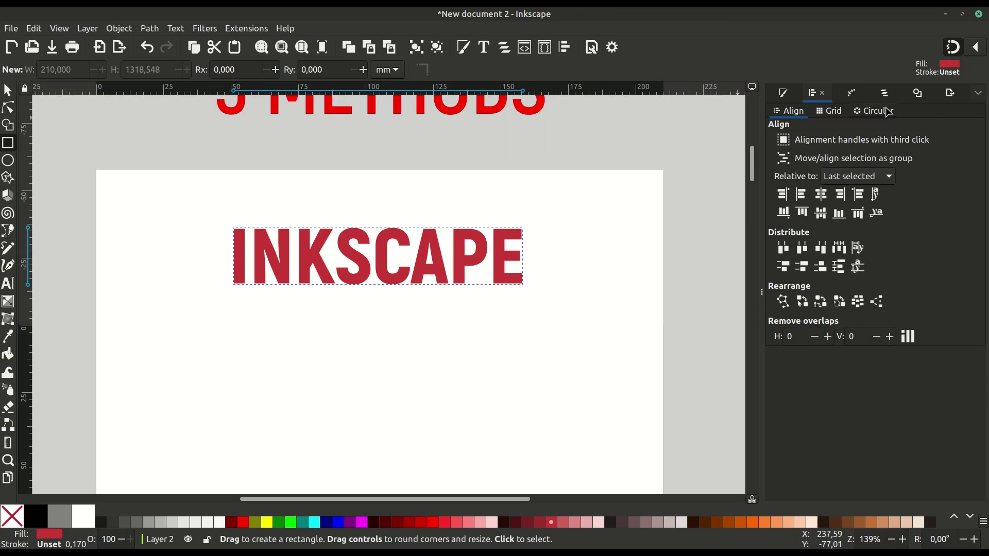
Step: Draw a 106.958 × 20.230 mm rectangle over the INKSCAPE lettering and show Fill and Stroke
scroll(338, 261, "up", 1, "ctrl")
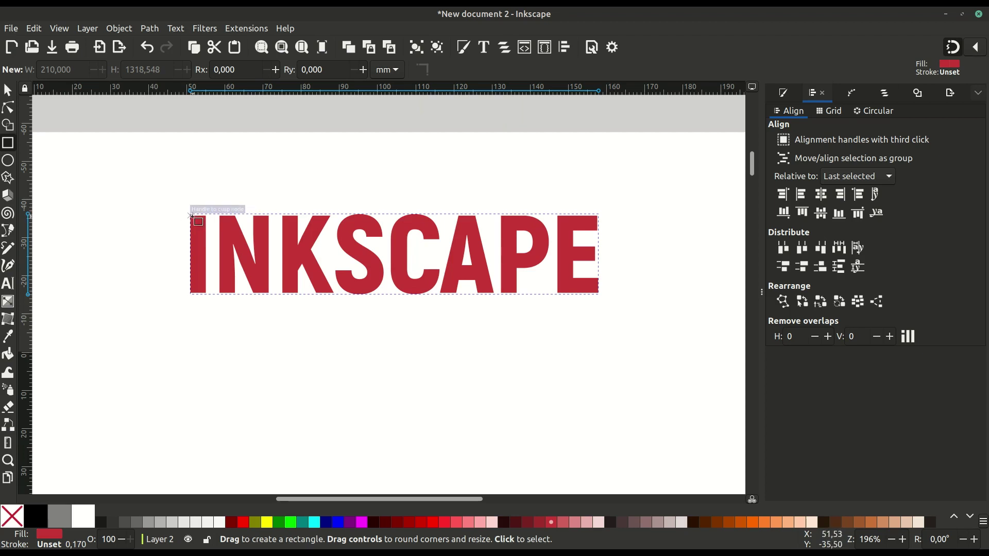
left_click_drag(191, 215, 483, 266)
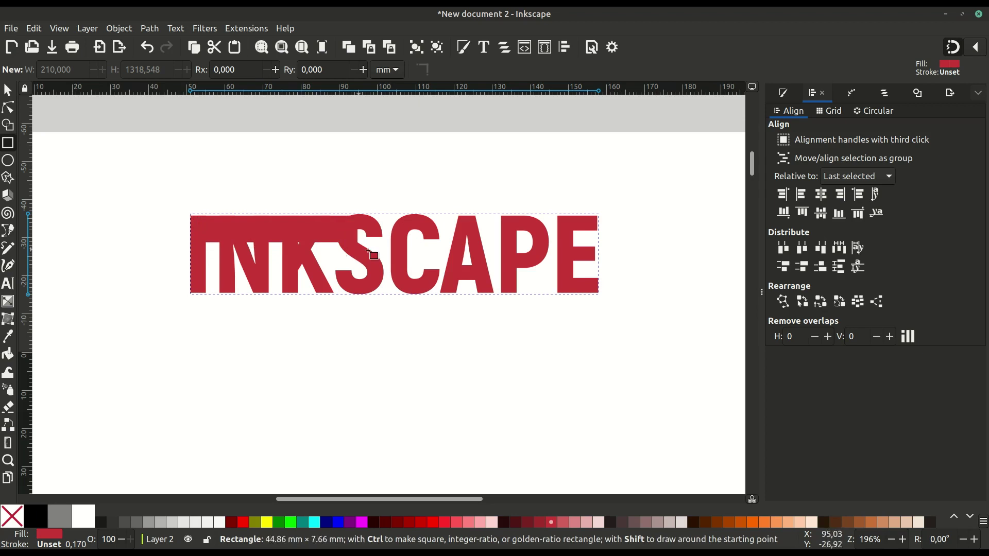
left_click_drag(483, 266, 596, 292)
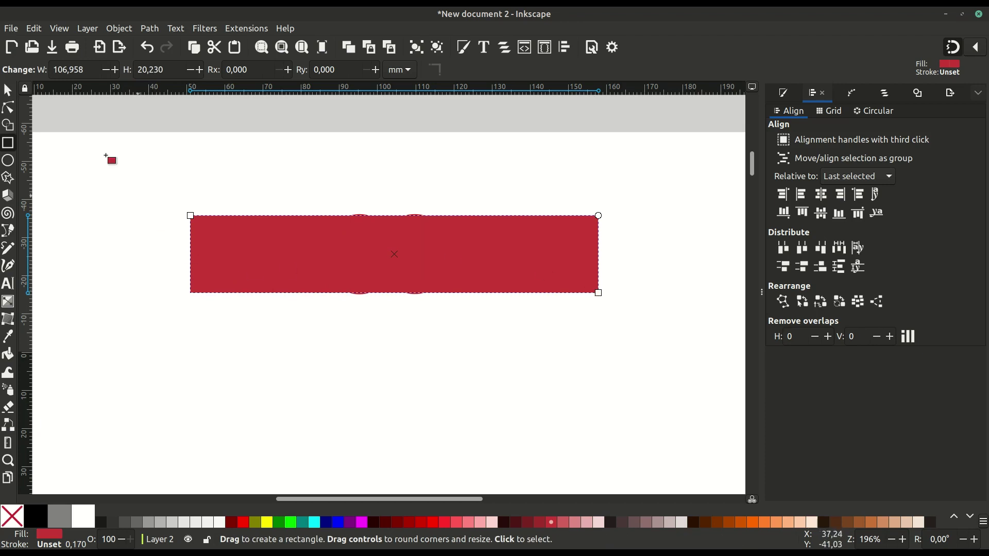
left_click(7, 92)
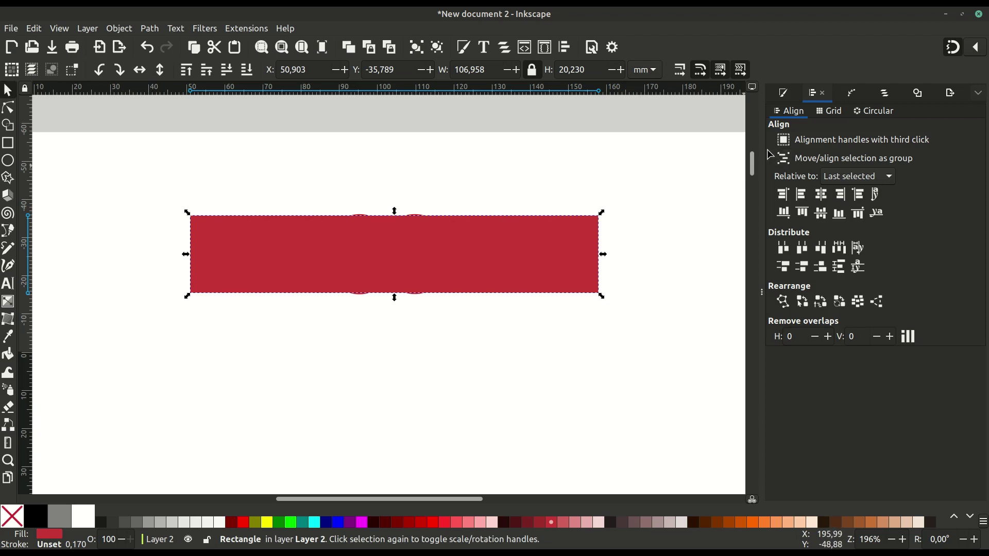
left_click(785, 94)
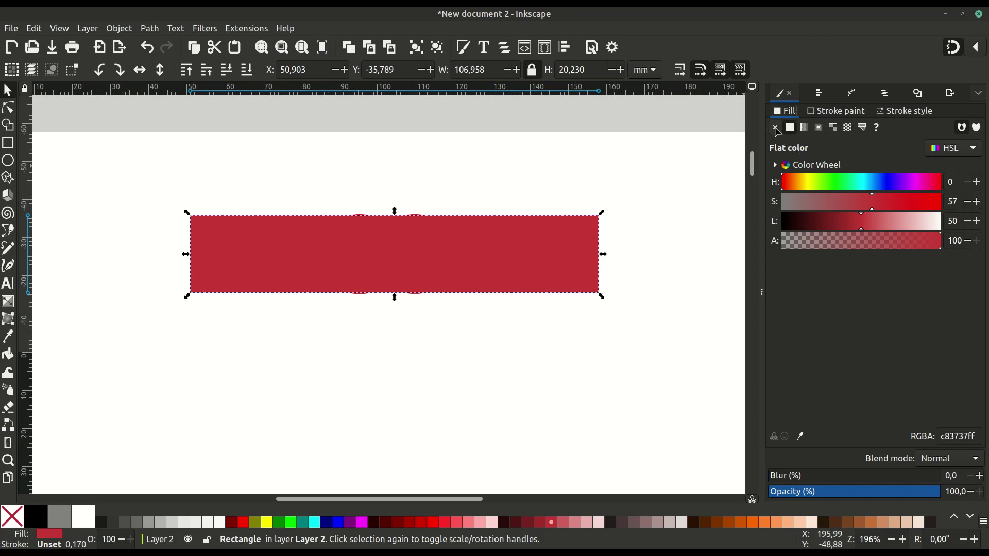
Step: Give the rectangle no fill and a flat black stroke, then inspect its edges
left_click(776, 128)
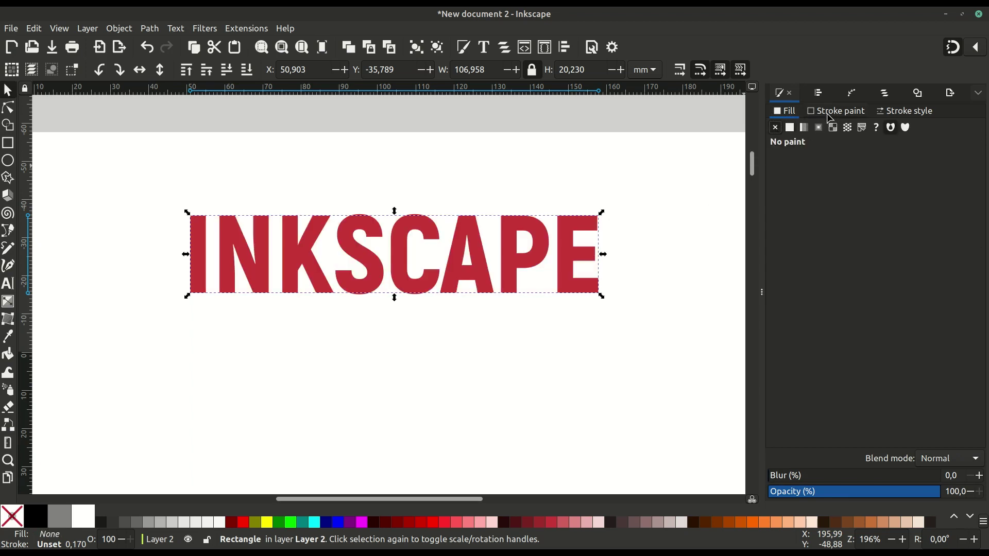
left_click(833, 116)
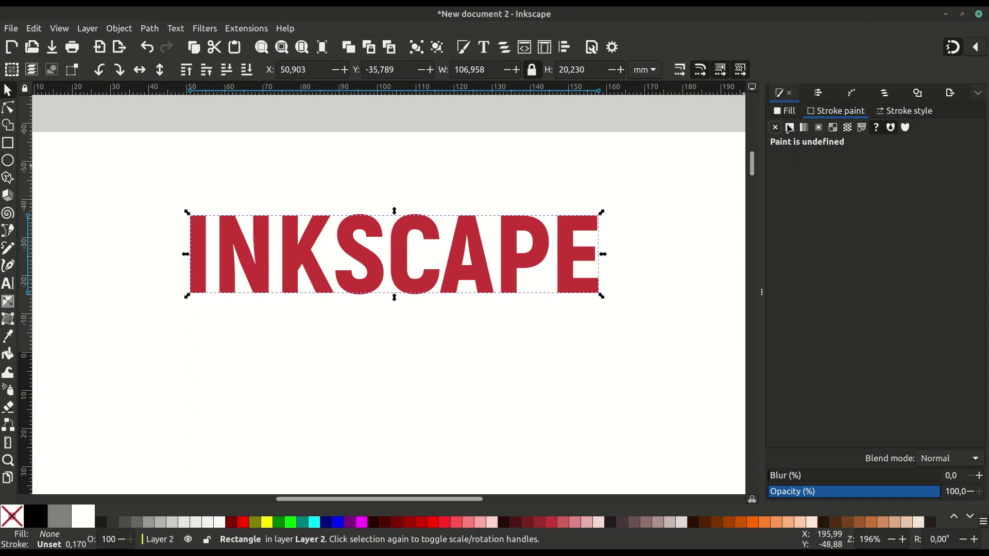
left_click(790, 128)
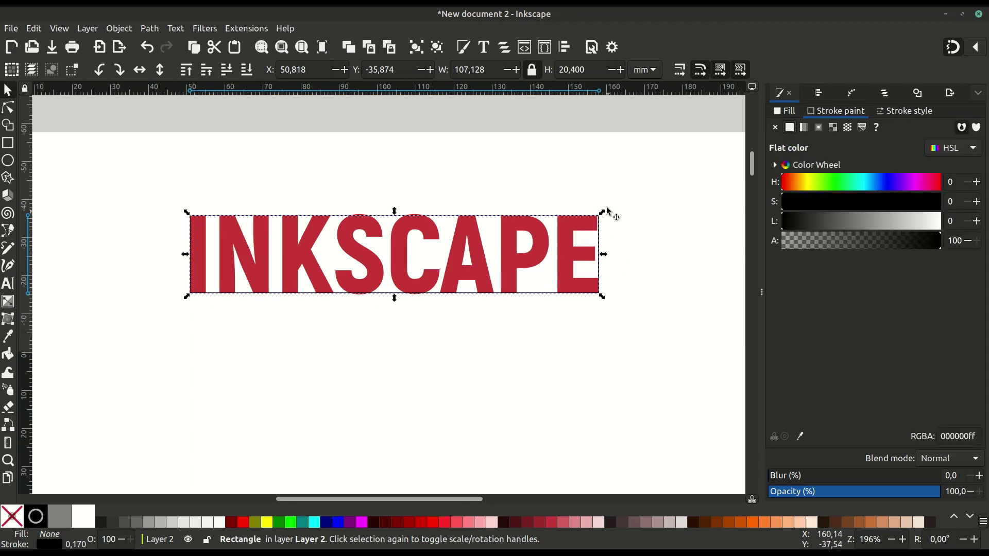
scroll(220, 238, "up", 2)
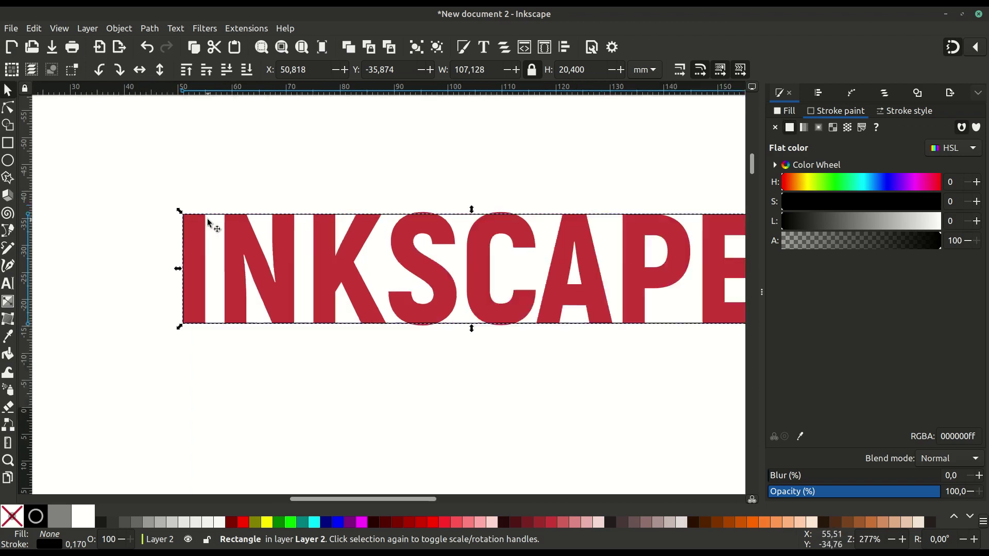
scroll(212, 221, "up", 1)
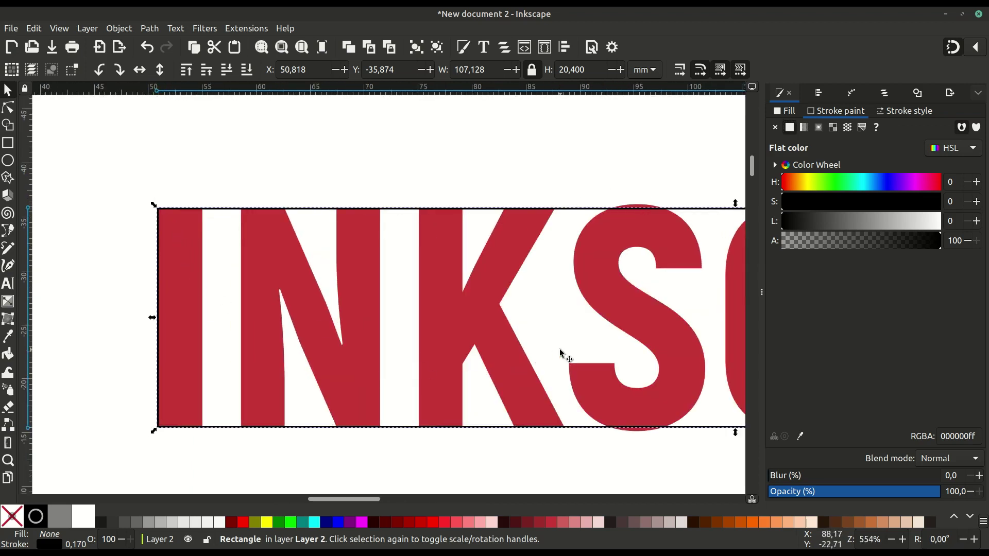
scroll(378, 327, "right", 5)
scroll(326, 300, "right", 5)
scroll(497, 293, "right", 5)
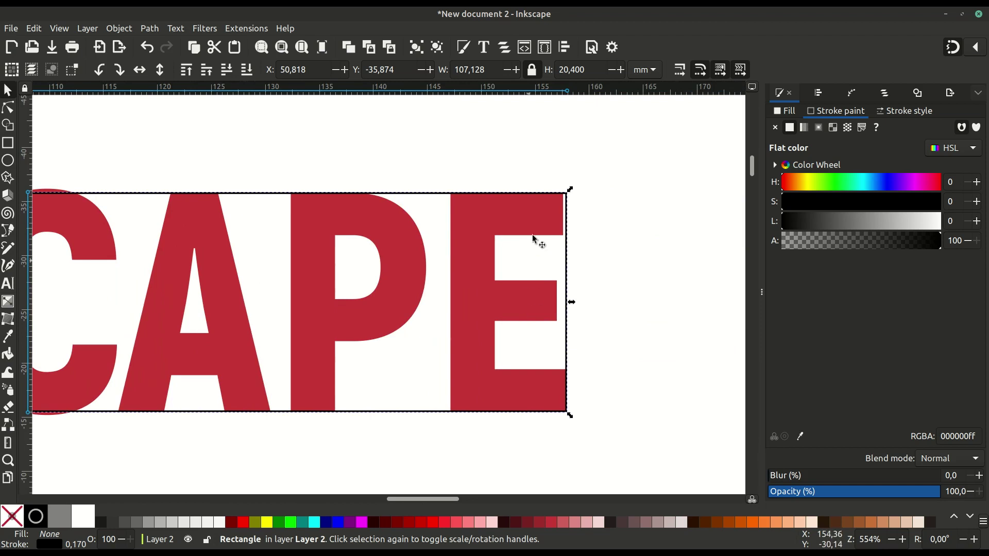
scroll(471, 321, "left", 7)
scroll(470, 321, "left", 5)
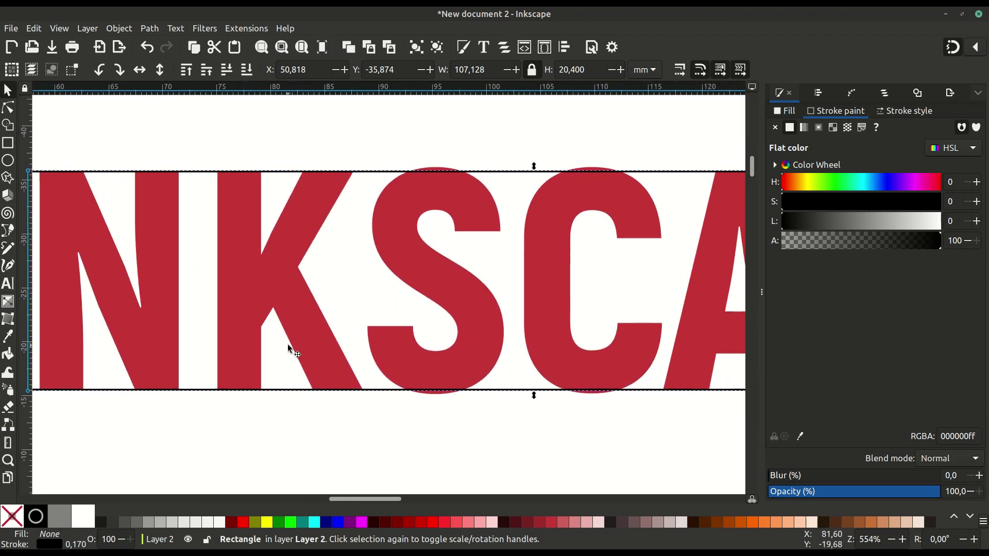
scroll(276, 353, "down", 1)
scroll(354, 312, "down", 1)
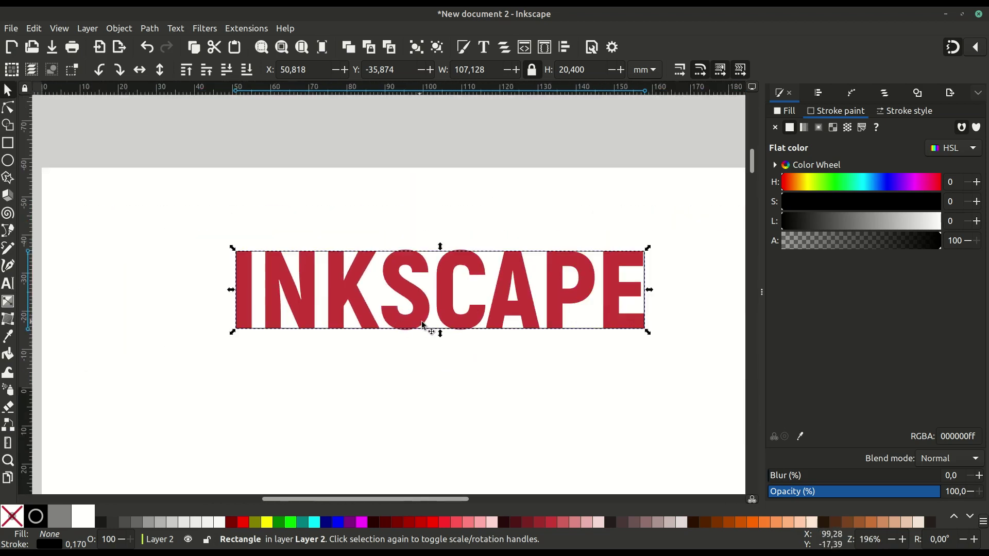
scroll(339, 297, "down", 2)
scroll(338, 297, "up", 1)
scroll(325, 309, "left", 2)
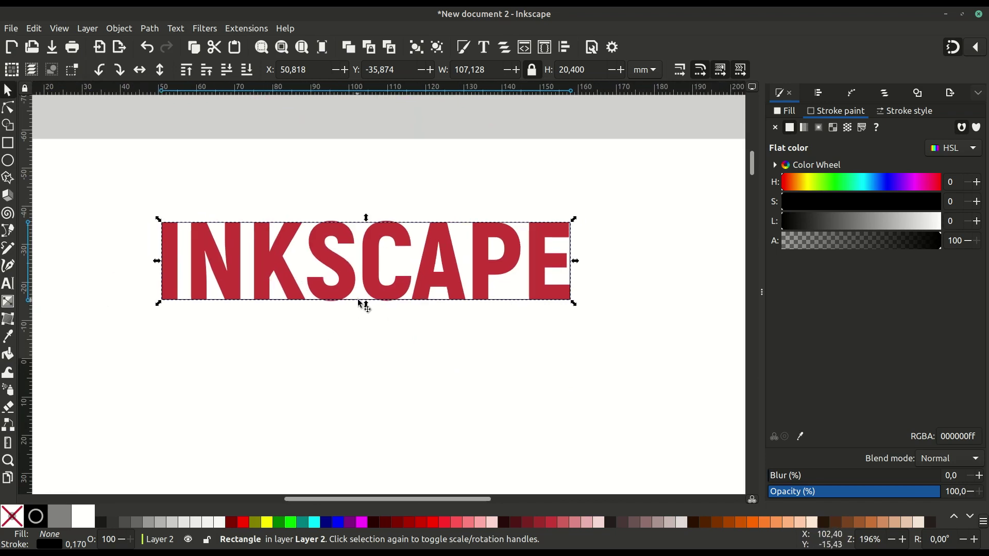
Step: Convert the rectangle into an editable path with Object to Path
left_click(9, 109)
scroll(384, 308, "up", 1)
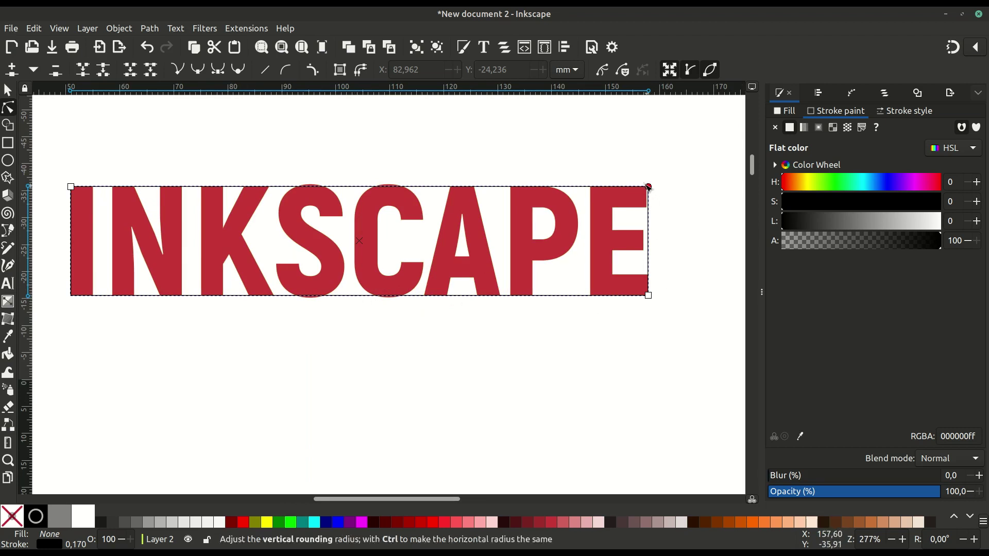
left_click(150, 29)
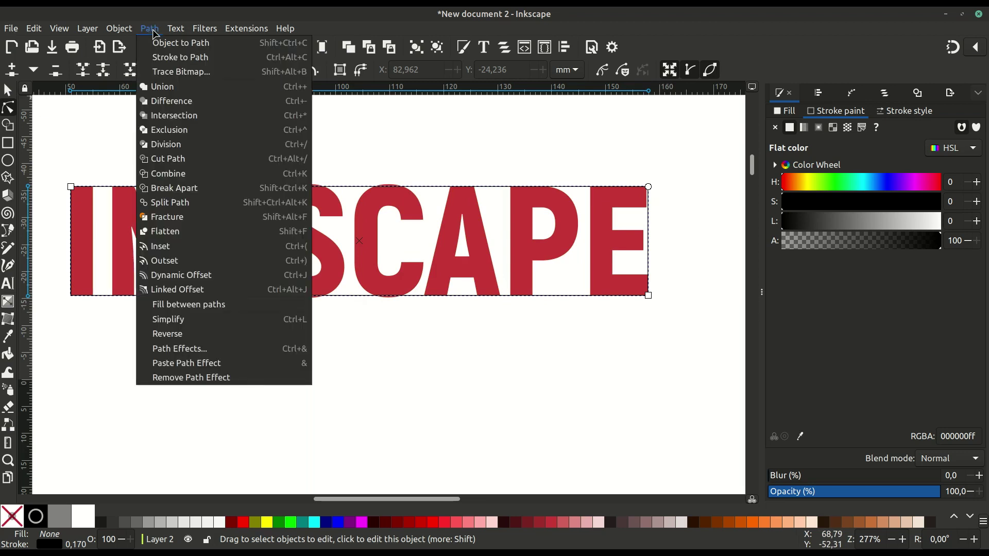
left_click(167, 43)
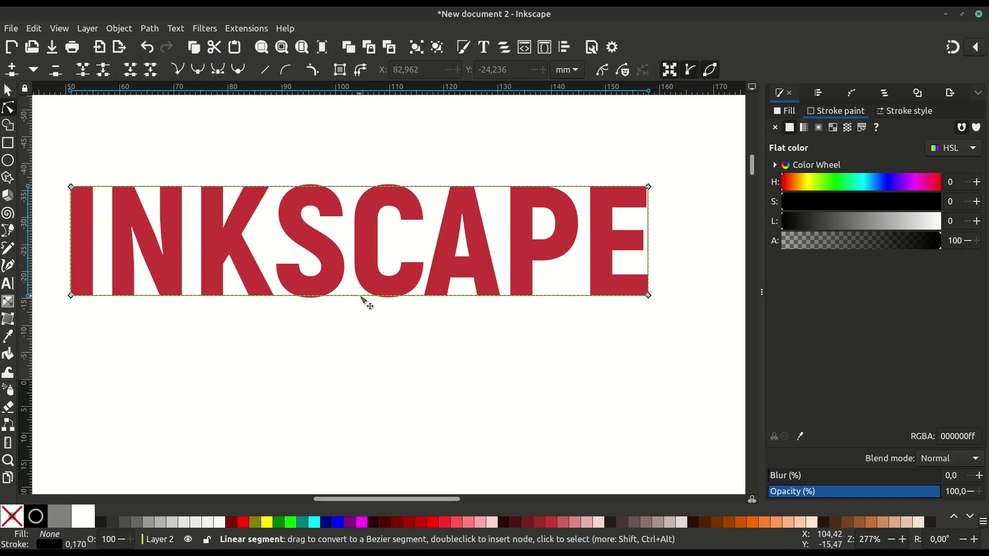
Step: Bend the rectangle's bottom edge upward into a shallow arch, then deselect it
left_click_drag(361, 297, 364, 268)
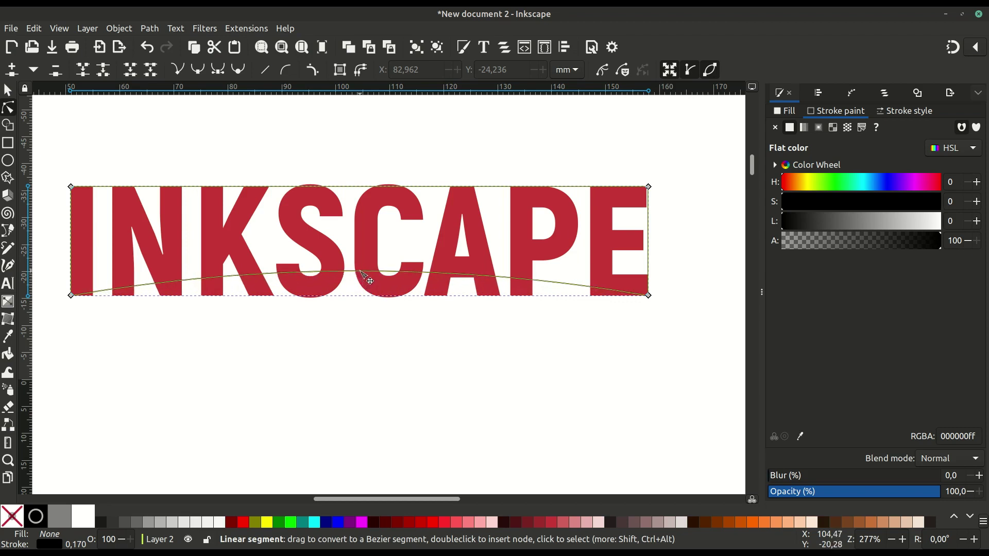
mouse_move(364, 267)
left_mouse_down()
mouse_move(369, 261)
mouse_move(372, 272)
left_mouse_up()
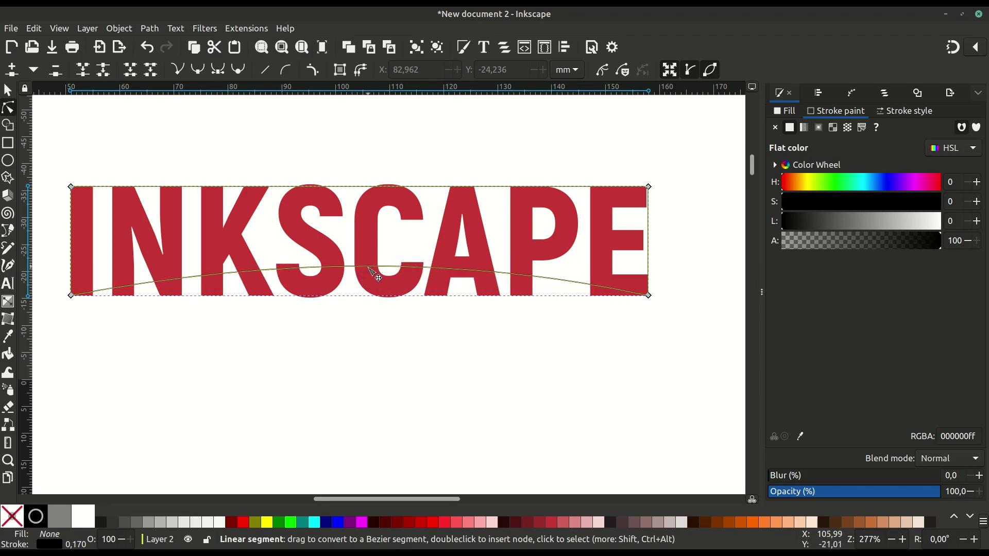
key("s")
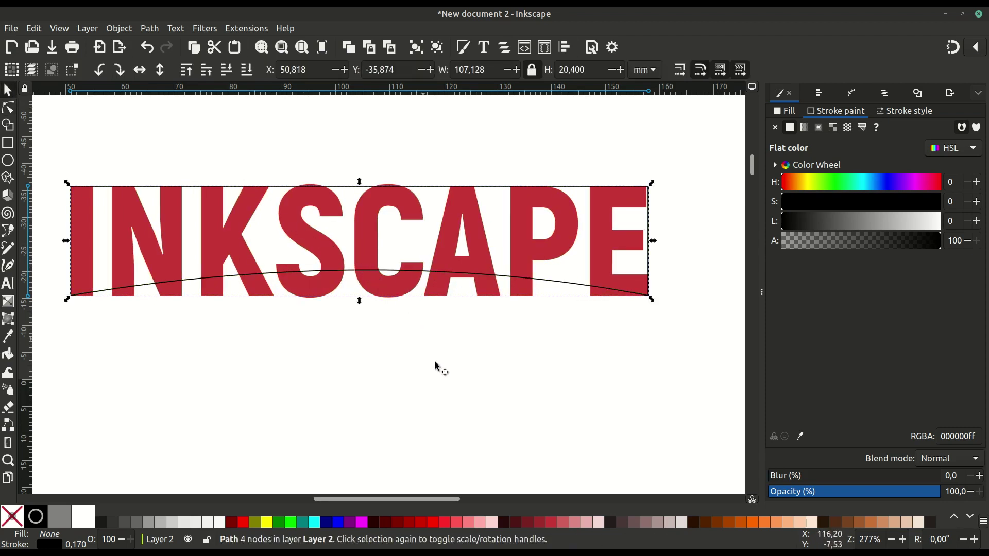
left_click(450, 392)
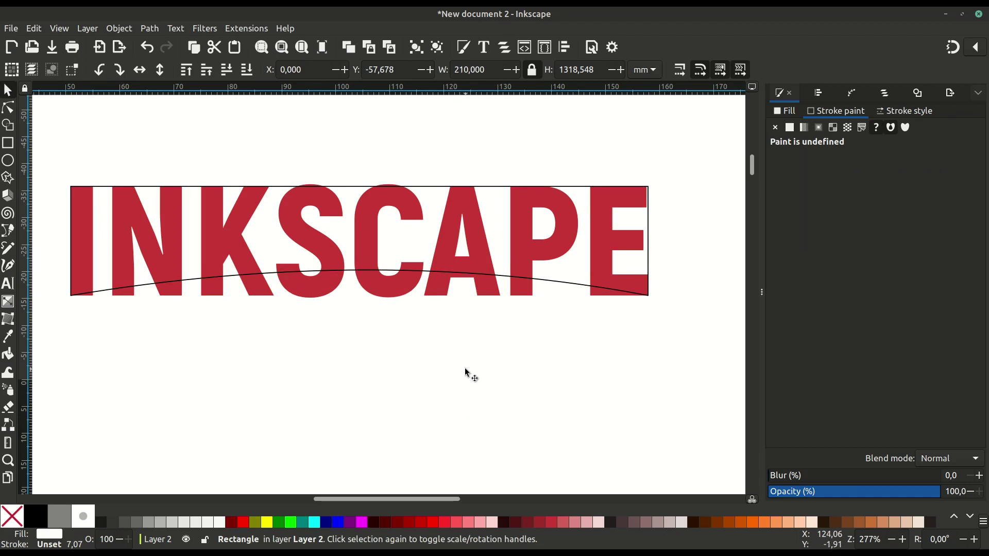
Step: Scroll to the 1. Lattice Deformation heading and select the red INKSCAPE path
scroll(464, 364, "down", 4)
scroll(463, 362, "down", 6)
scroll(464, 363, "down", 4)
scroll(463, 363, "down", 4)
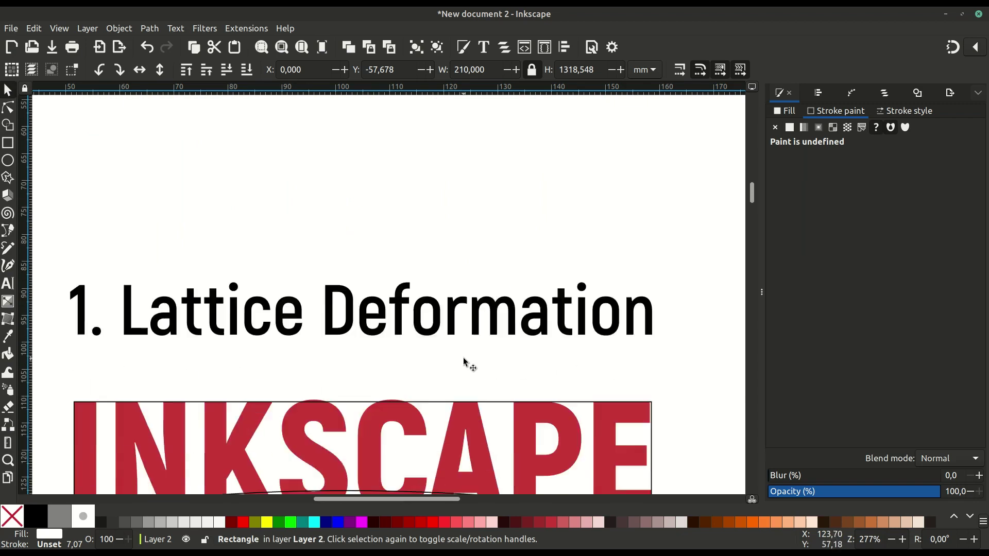
scroll(463, 363, "down", 2)
scroll(412, 301, "down", 2)
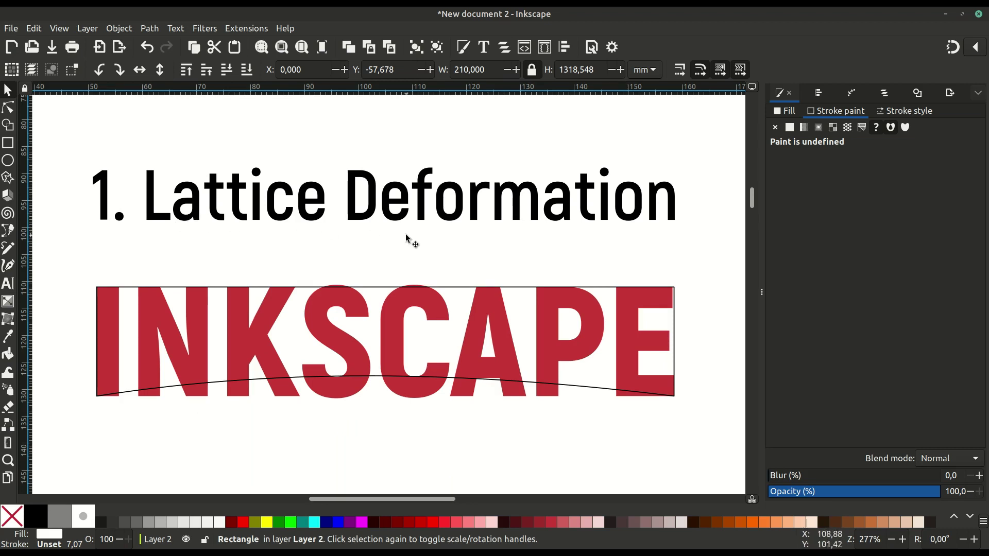
left_click(392, 315)
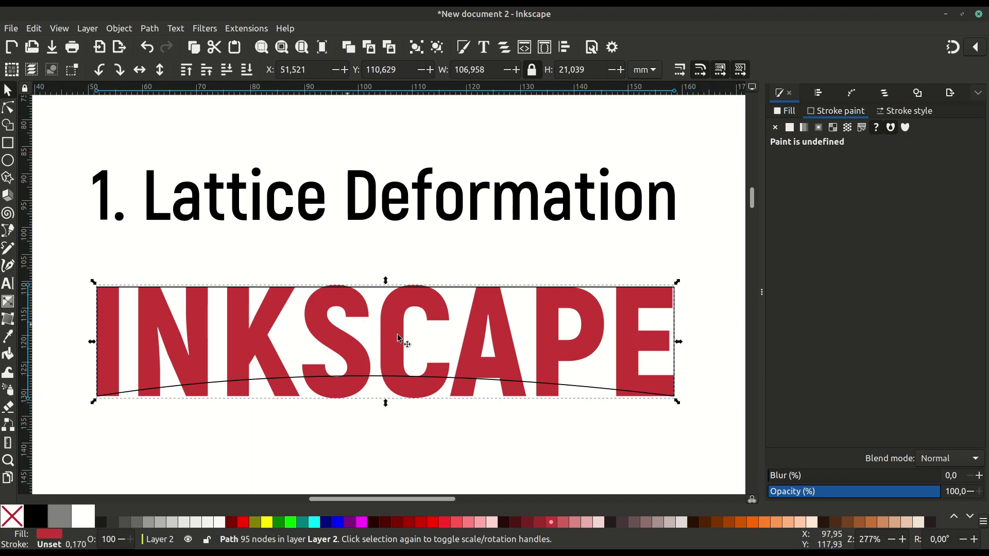
Step: Apply the Lattice Deformation path effect, found by searching 'lattic', and show its grid knots
left_click(150, 28)
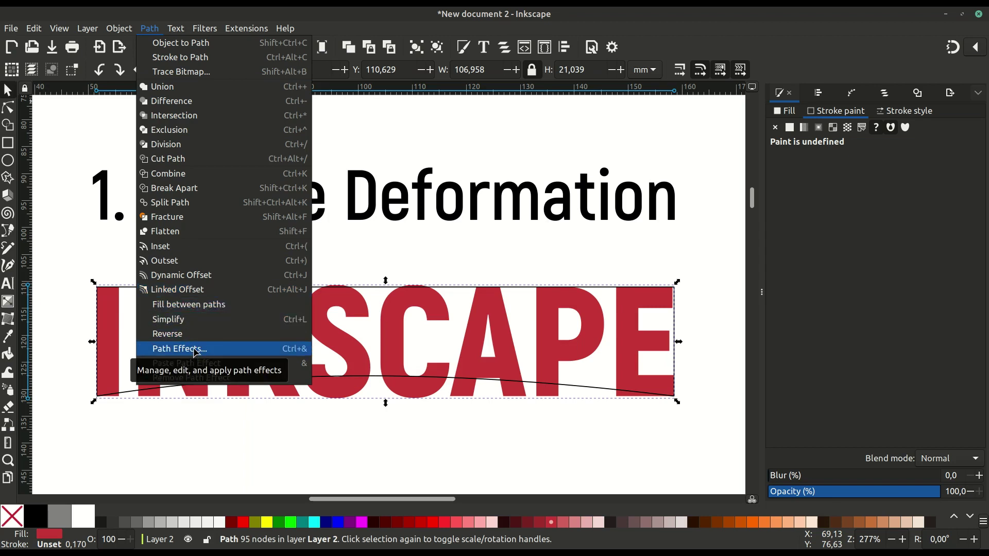
left_click(196, 351)
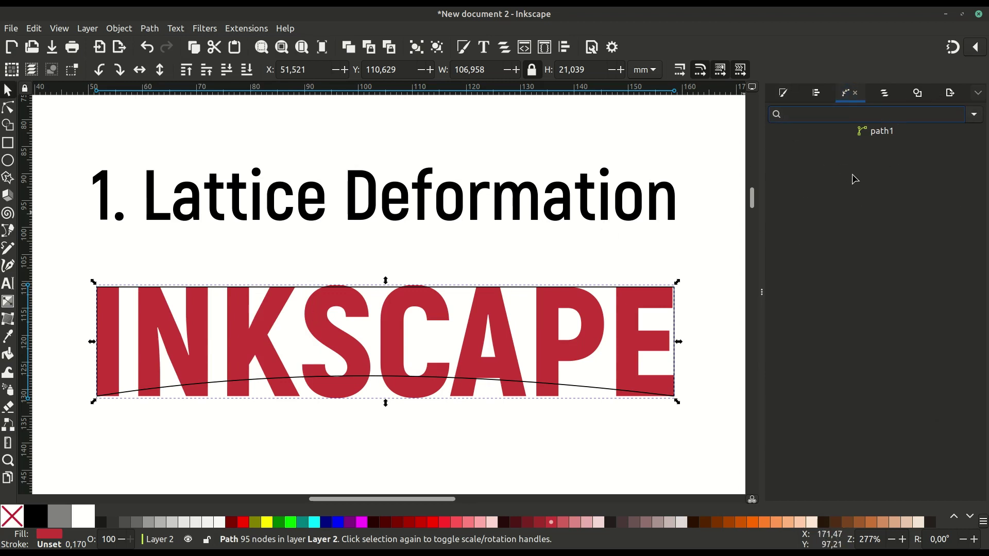
left_click(975, 115)
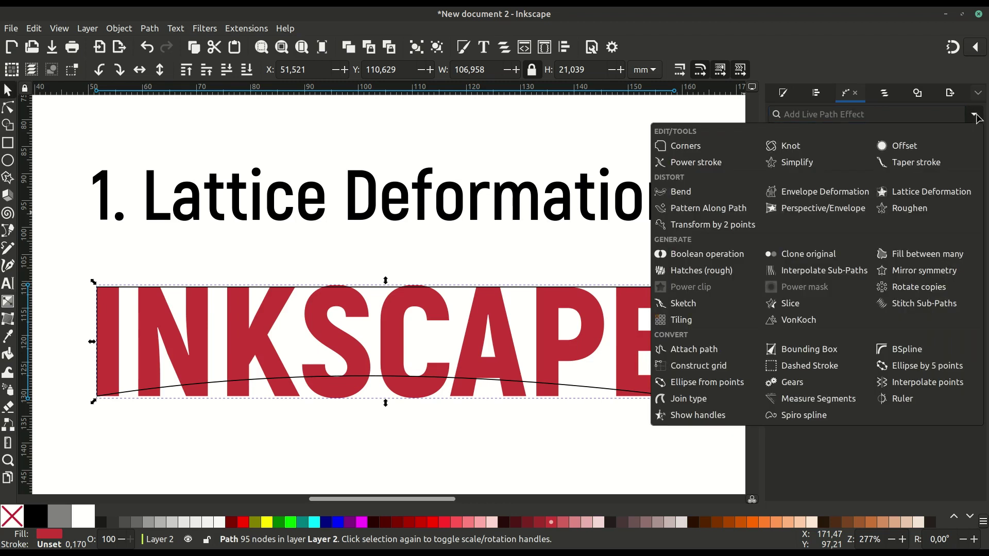
left_click(976, 116)
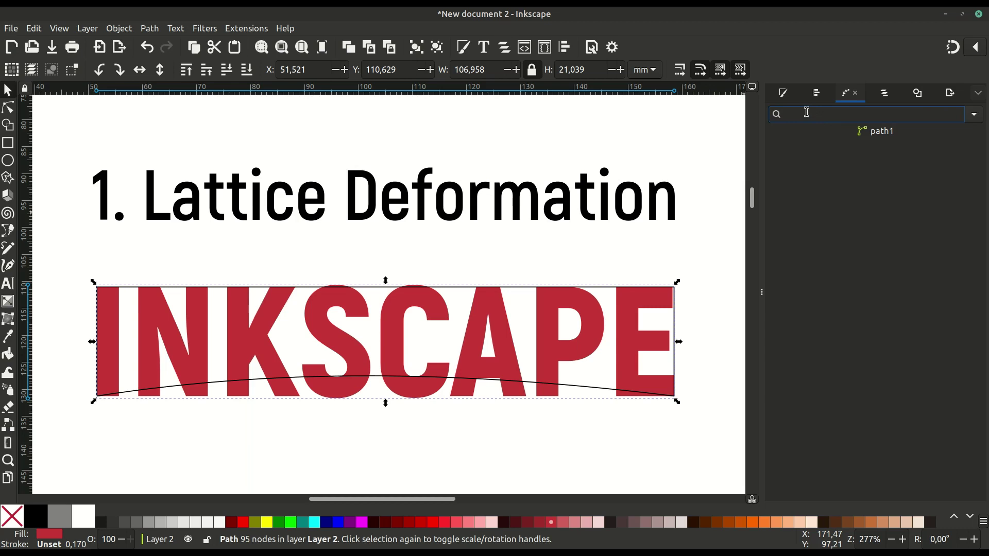
type("lattic")
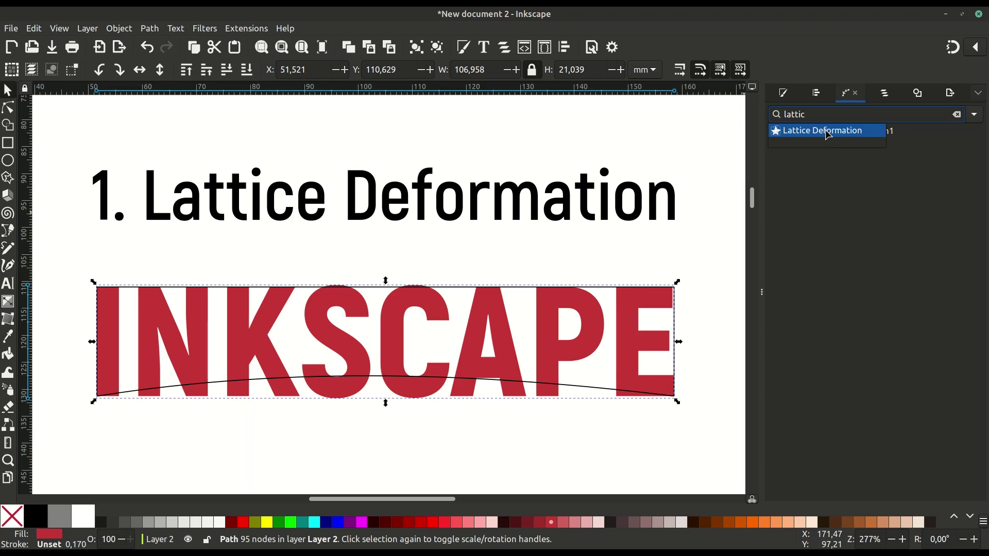
left_click(819, 132)
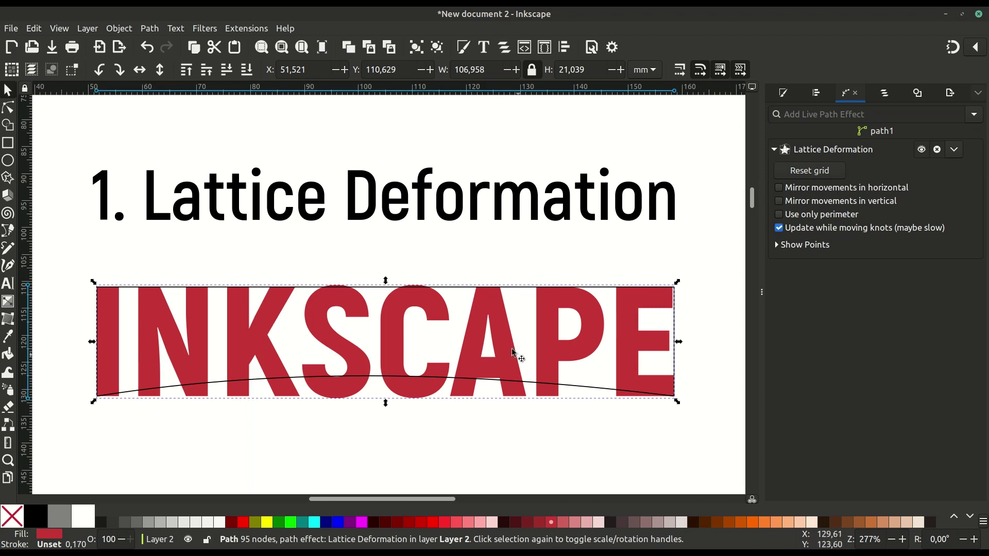
scroll(515, 329, "down", 2)
scroll(515, 289, "down", 2)
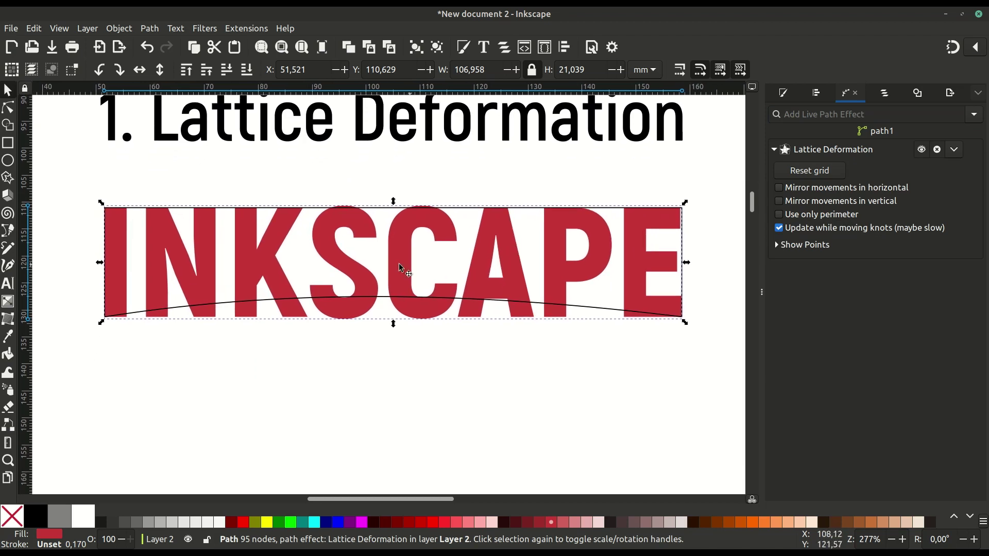
left_click(276, 238)
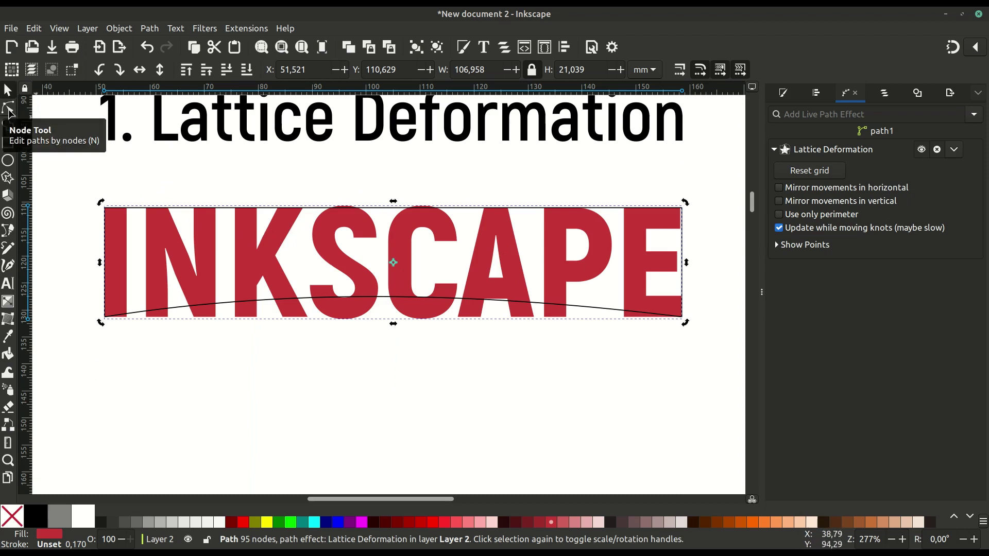
left_click(10, 108)
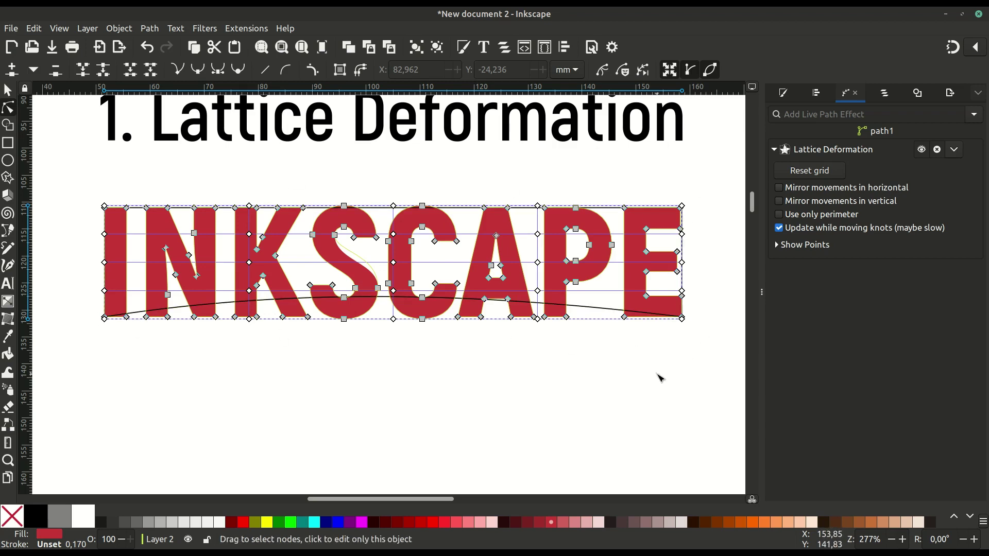
scroll(158, 347, "up", 1)
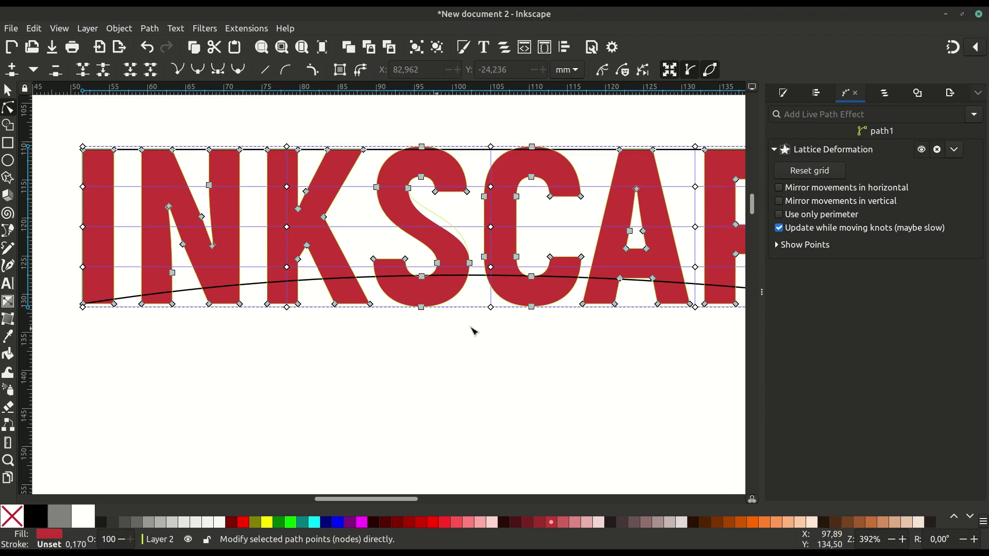
scroll(517, 333, "right", 5)
scroll(516, 333, "up", 1)
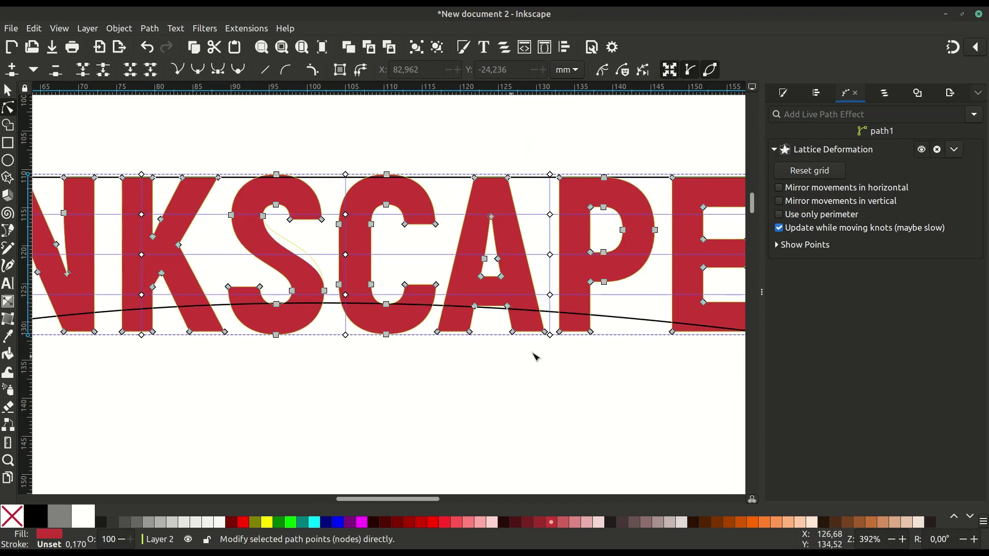
scroll(558, 346, "right", 4)
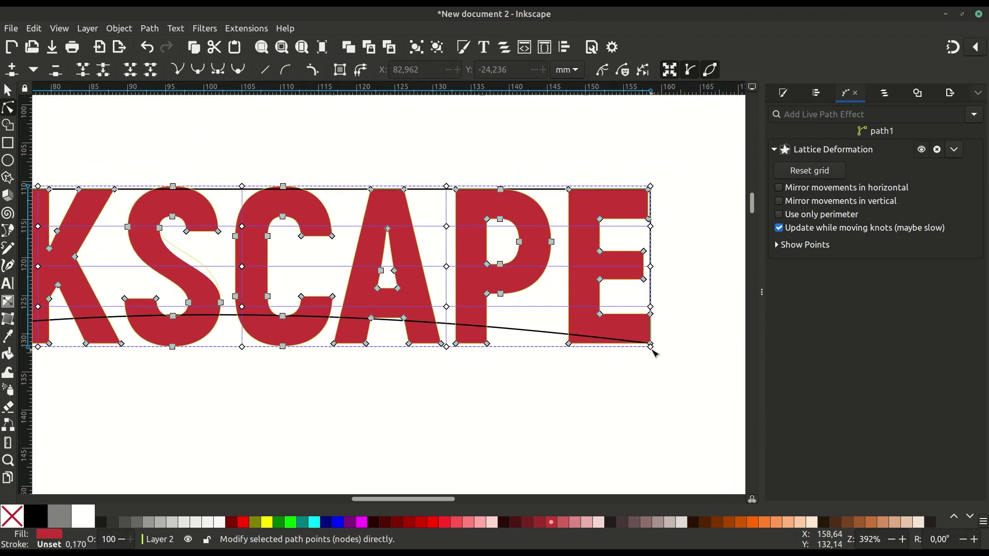
scroll(350, 442, "left", 3)
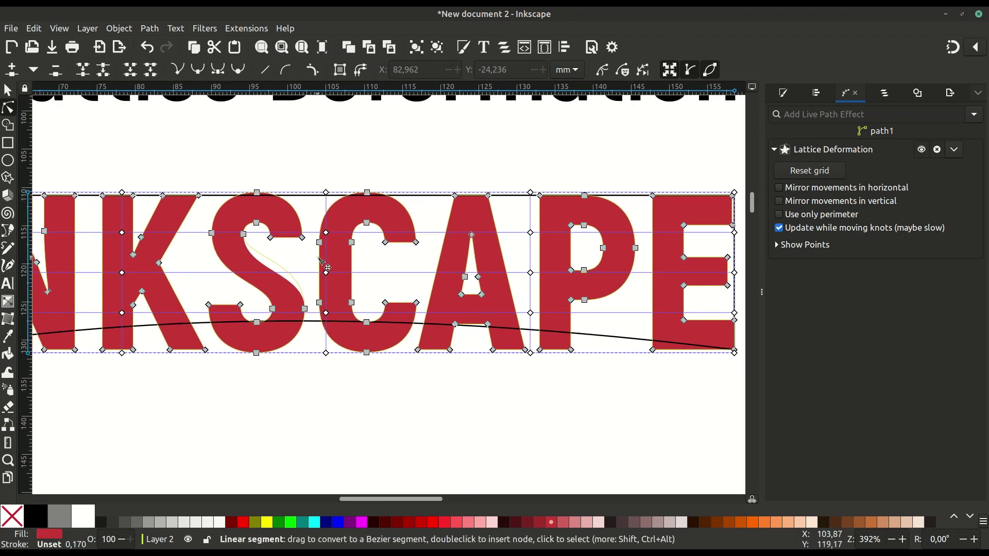
scroll(463, 368, "left", 6)
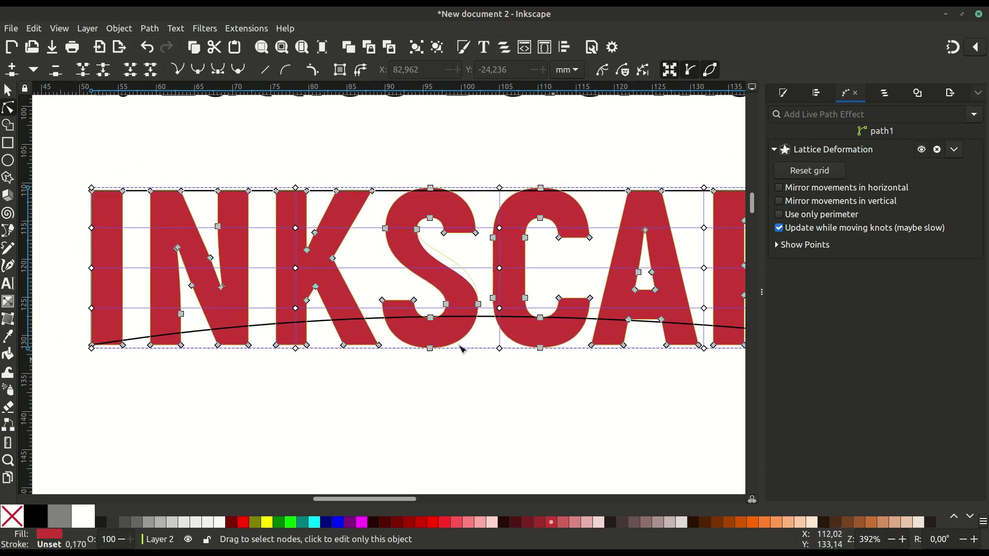
scroll(435, 381, "right", 2)
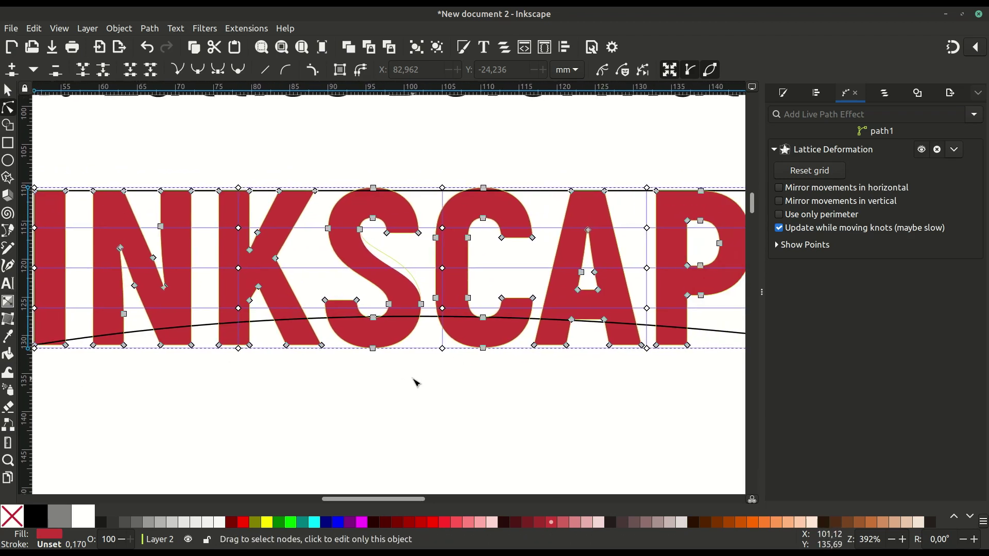
scroll(448, 363, "right", 2)
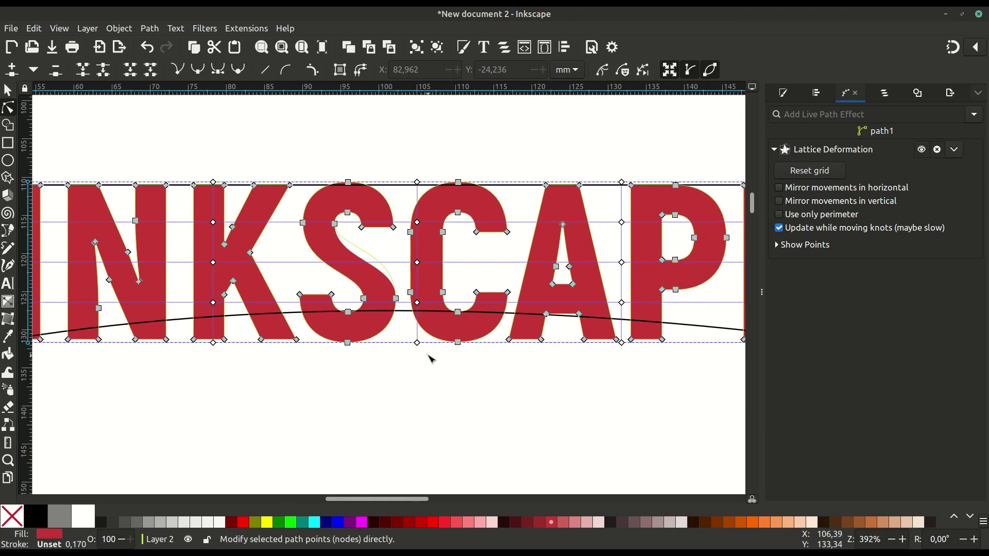
scroll(433, 359, "down", 1)
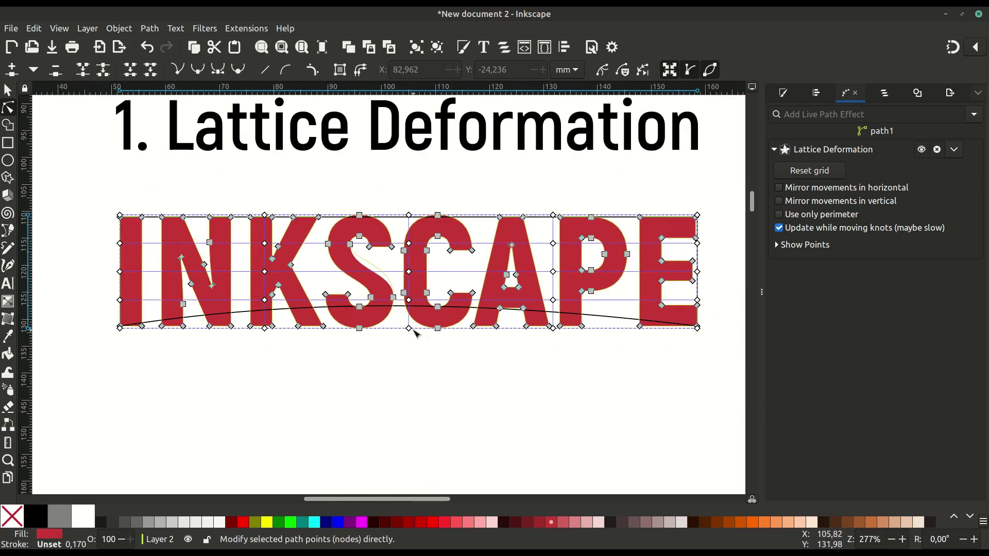
scroll(413, 332, "up", 1)
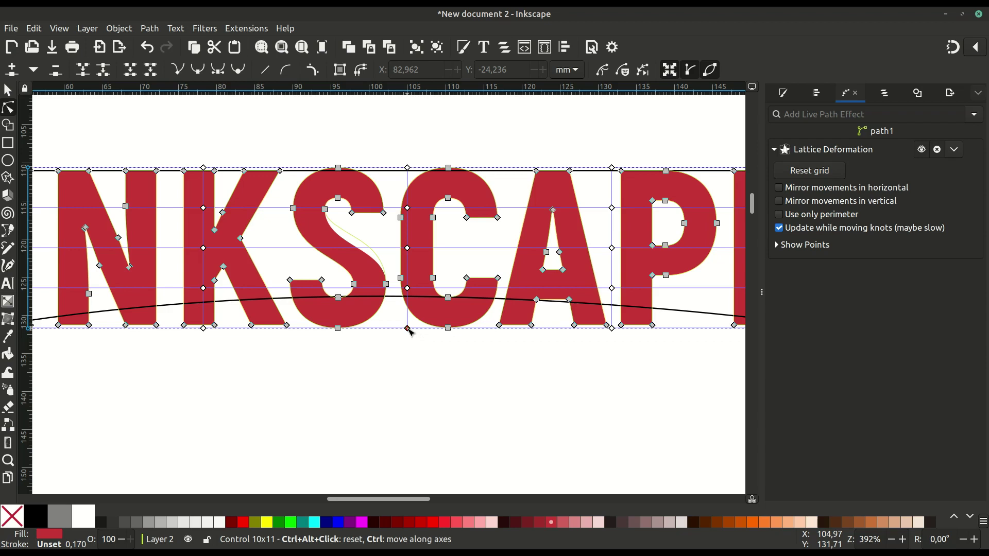
Step: Raise the bottom-middle lattice knot onto the black arch and turn snapping on
left_click_drag(408, 329, 408, 300)
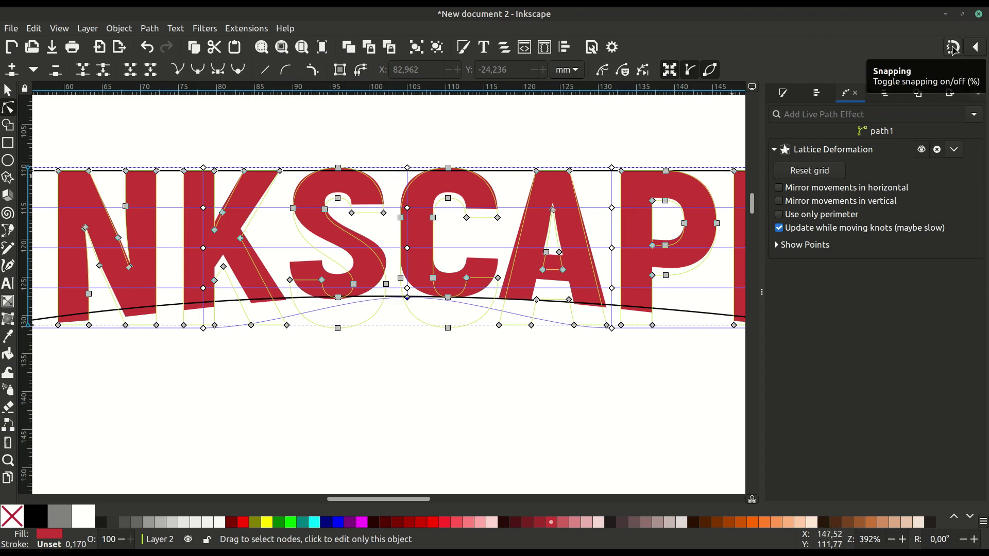
left_click(953, 49)
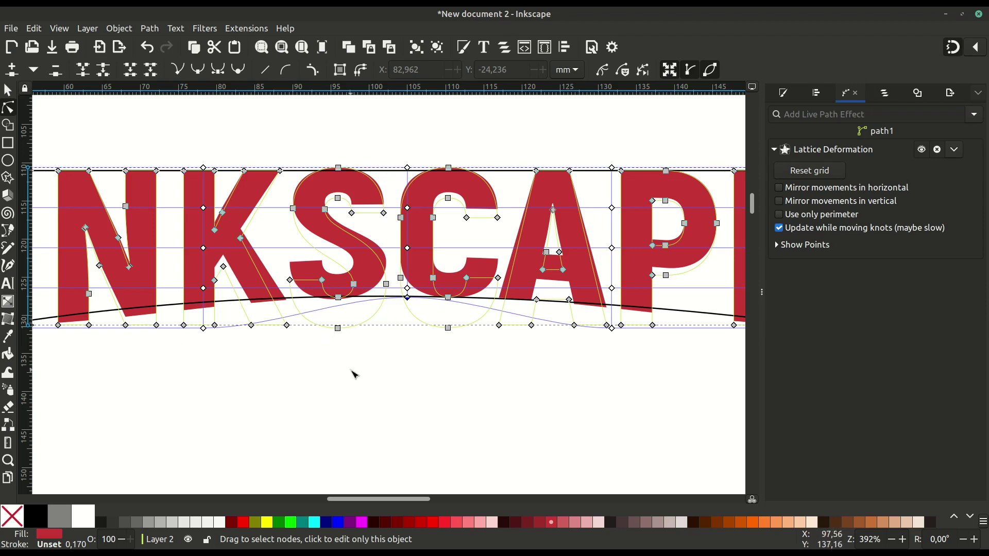
left_click_drag(399, 366, 506, 318)
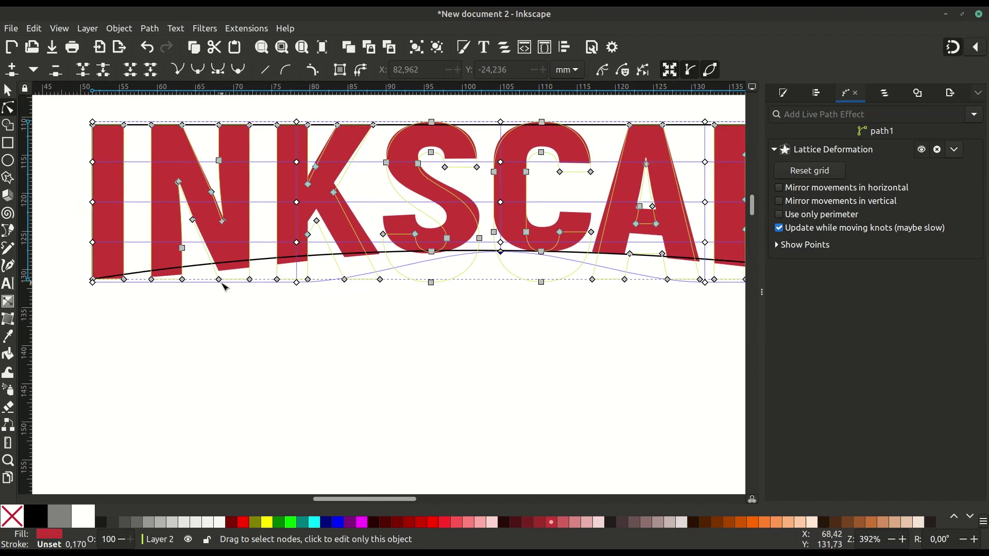
scroll(225, 288, "left", 3)
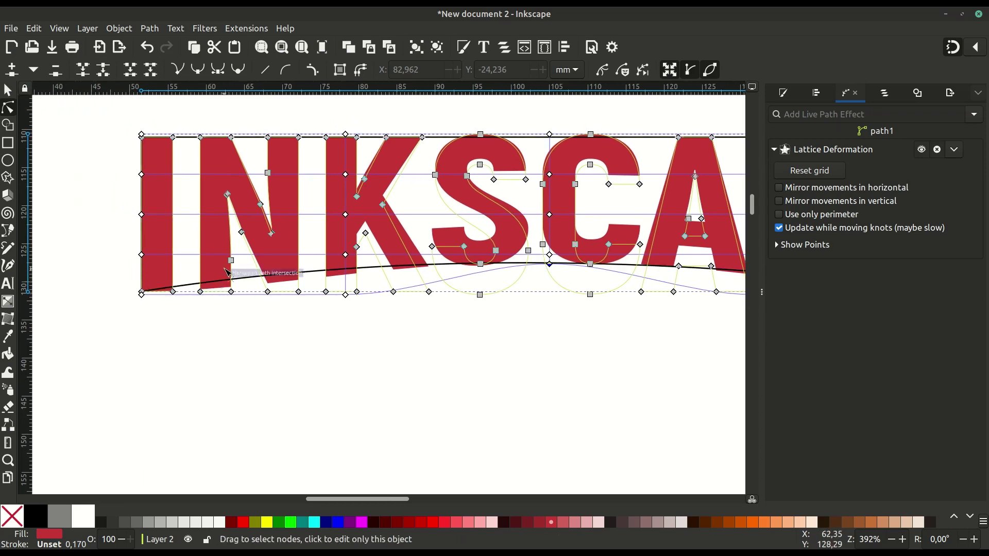
scroll(334, 252, "left", 2)
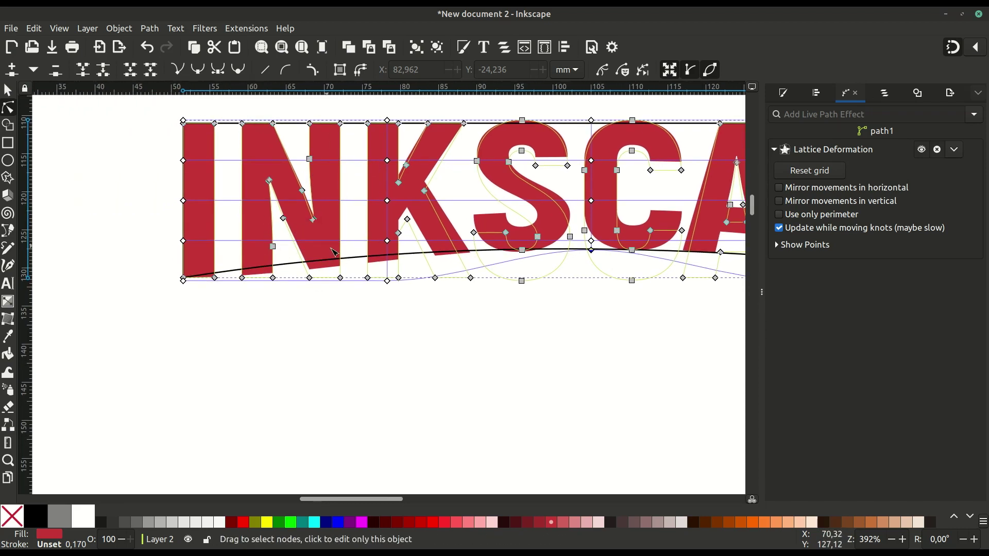
scroll(334, 252, "up", 1, "ctrl")
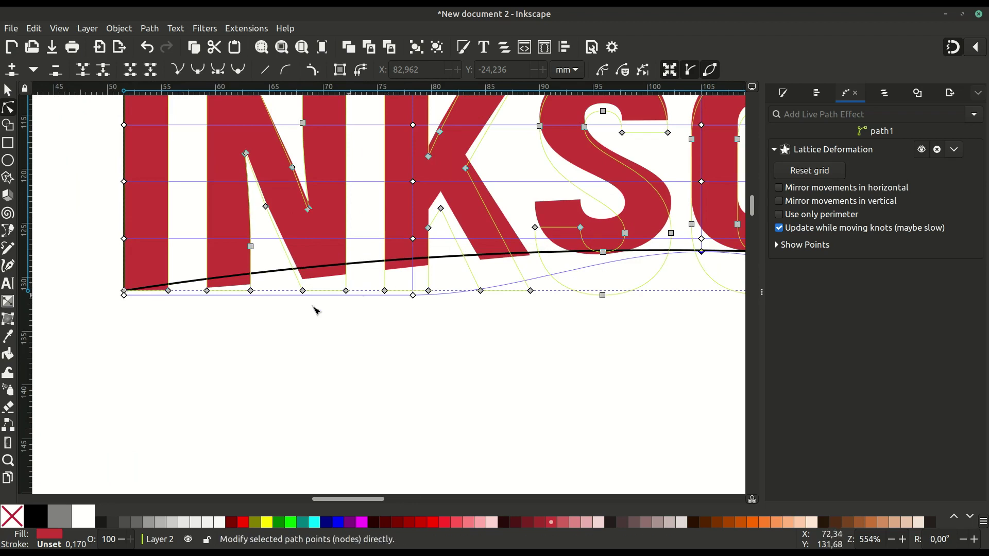
Step: Lift the first letter's bottom lattice knot straight up onto the black line
scroll(210, 336, "up", 1, "ctrl")
scroll(212, 337, "up", 1, "ctrl")
scroll(257, 366, "up", 1, "ctrl")
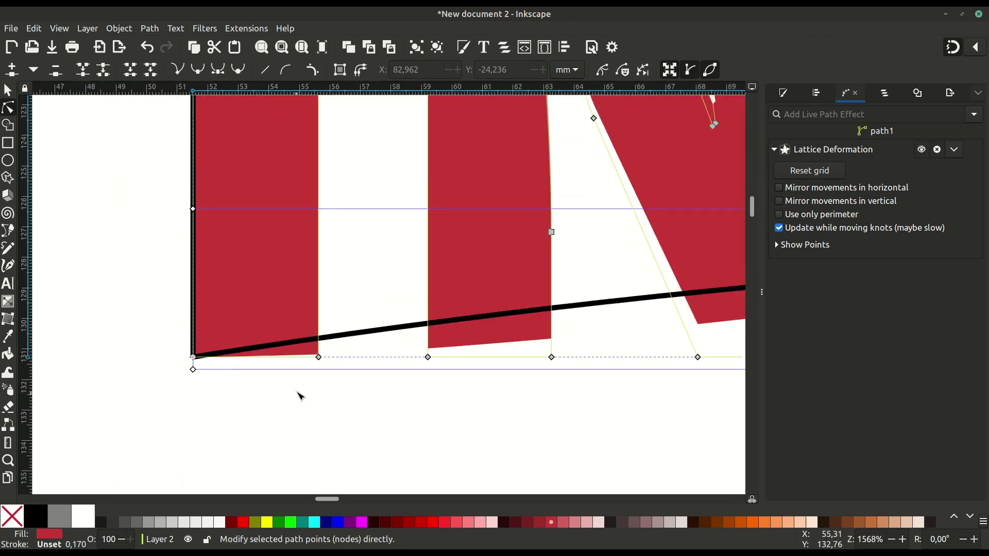
scroll(301, 397, "up", 1, "ctrl")
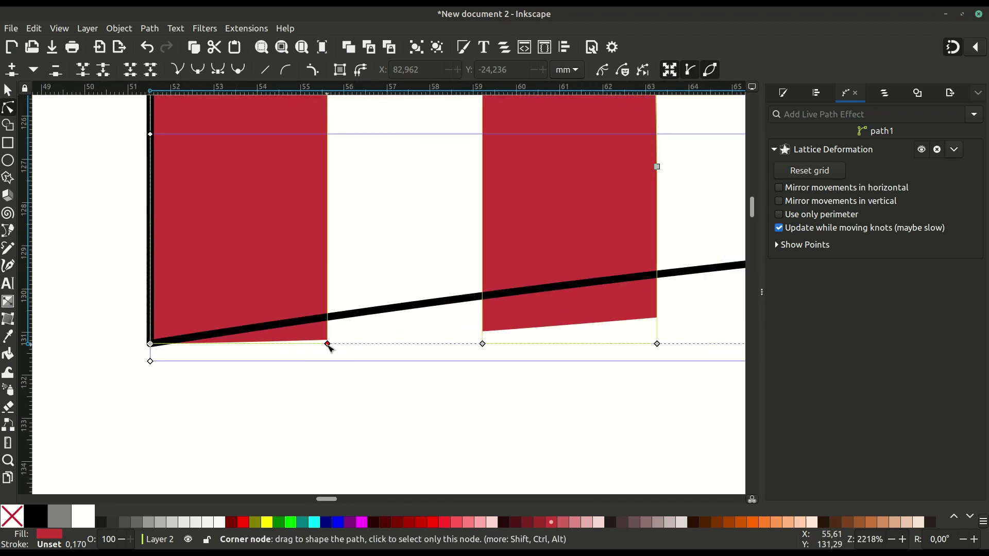
scroll(265, 294, "up", 3)
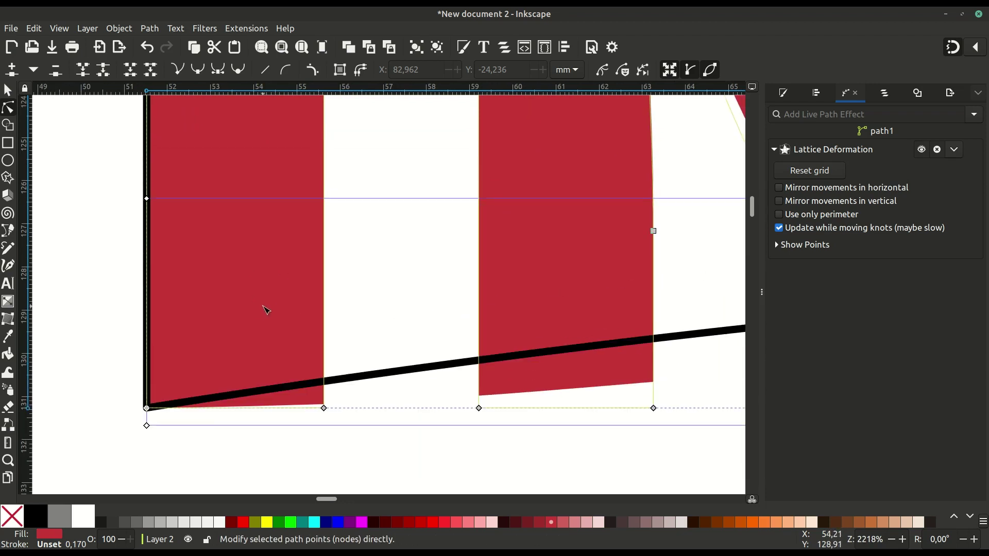
scroll(278, 278, "down", 2)
scroll(290, 246, "down", 2)
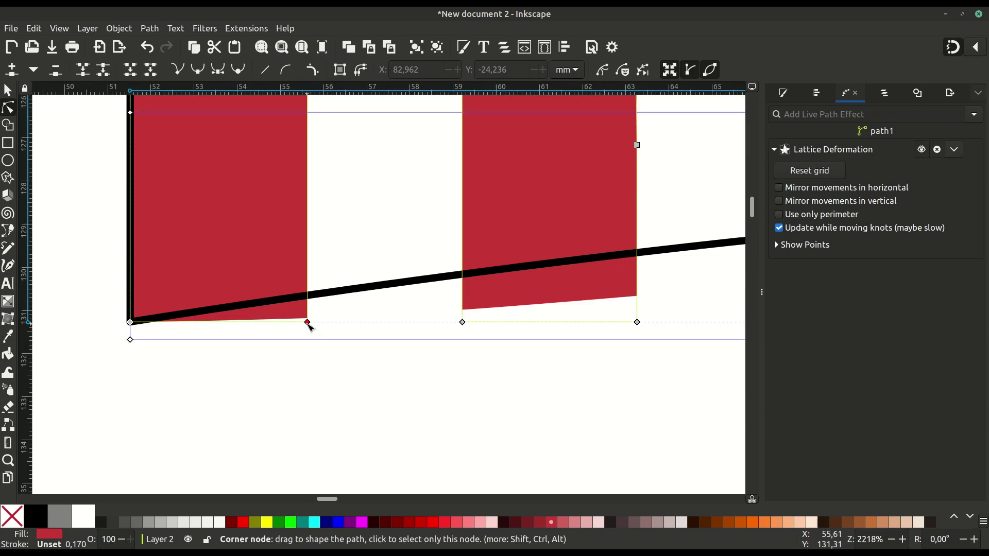
key("ctrl")
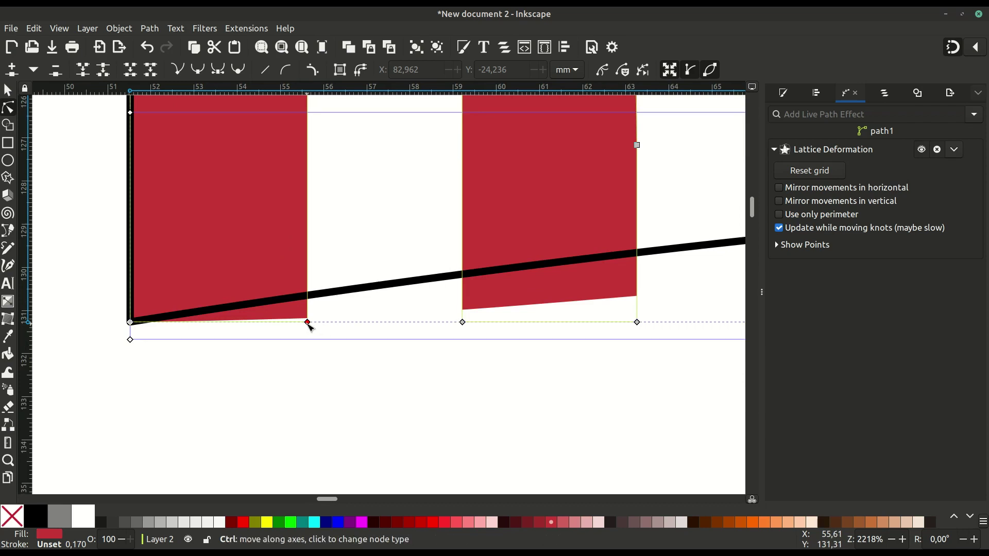
left_click_drag(308, 322, 309, 297)
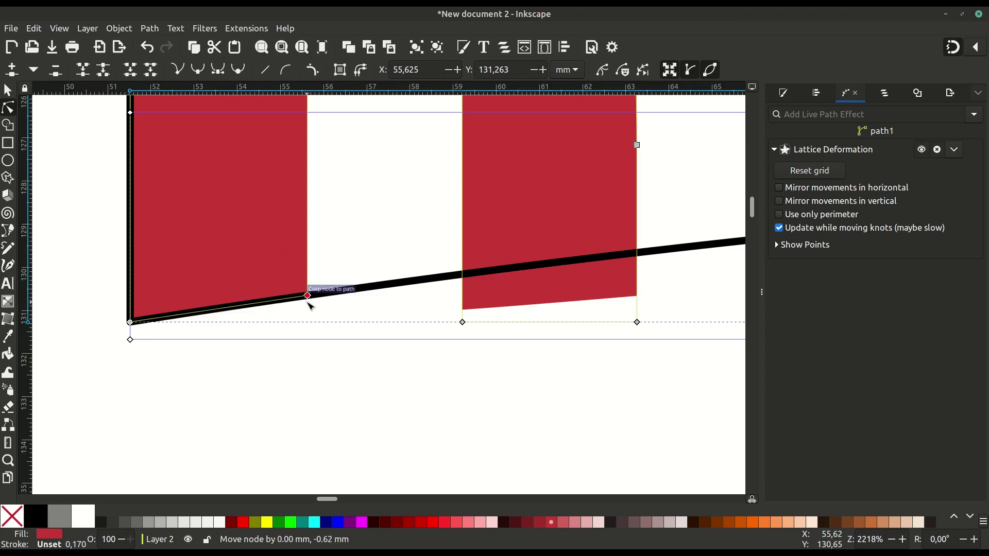
Step: Align the next bottom knot and the lower-right knot with the black guide
left_click_drag(497, 364, 237, 360)
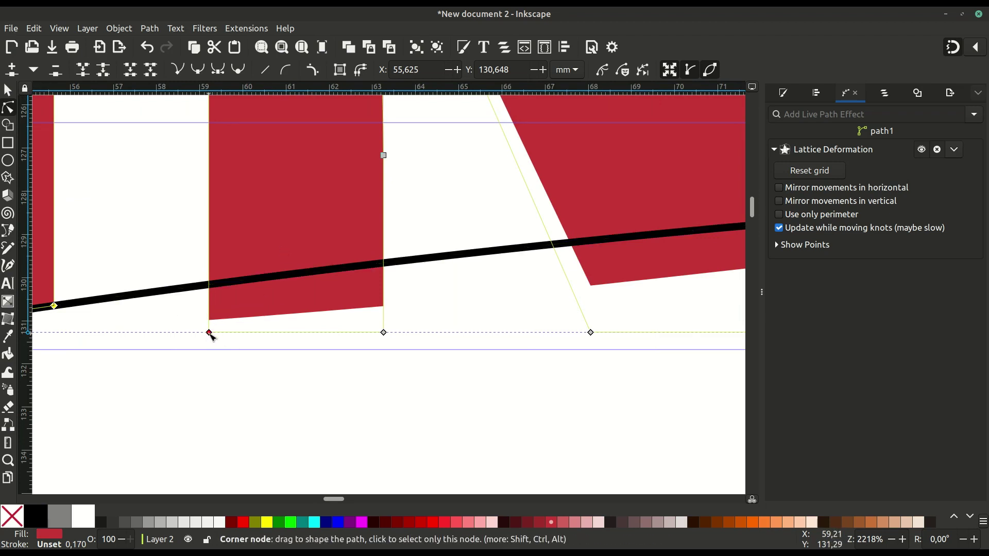
left_click_drag(211, 335, 215, 295)
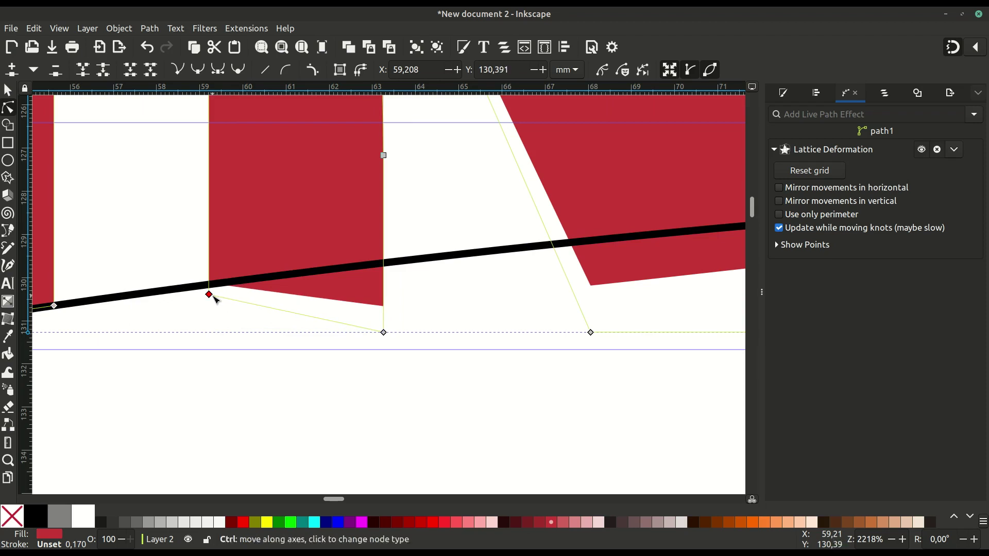
scroll(215, 297, "up", 1)
scroll(214, 296, "up", 2)
left_click_drag(204, 297, 206, 270)
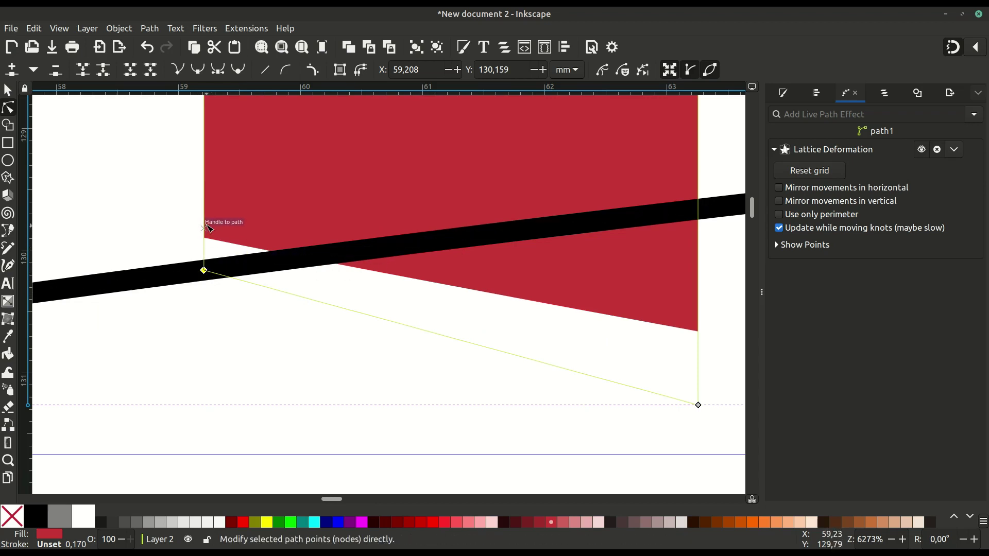
left_click_drag(204, 270, 205, 304)
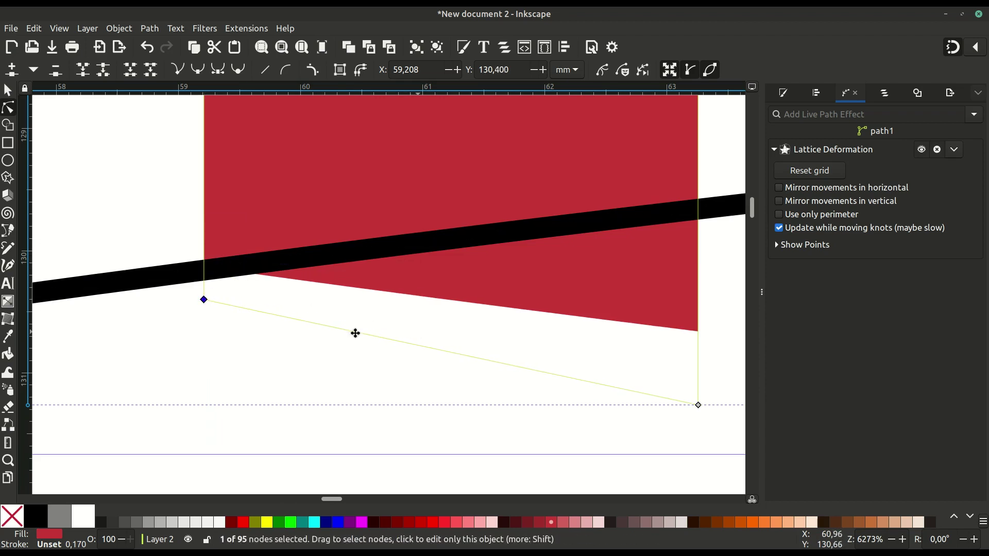
scroll(355, 331, "right", 5)
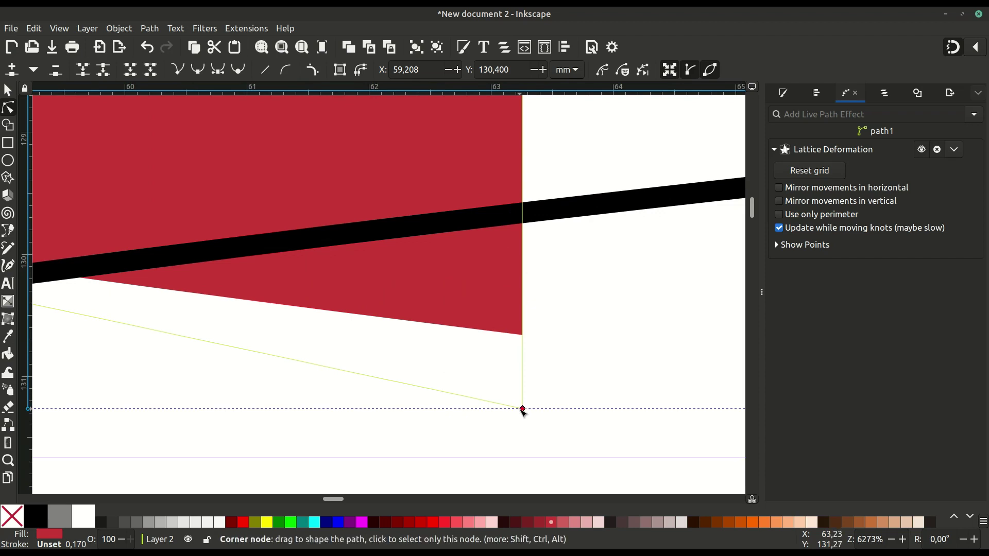
left_click_drag(524, 411, 520, 284)
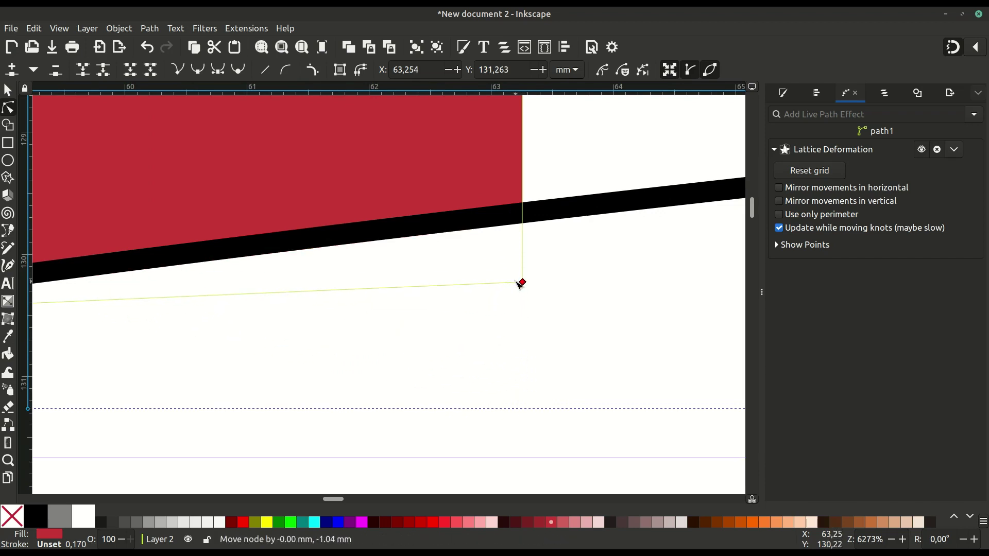
left_click(522, 322)
Step: Lift four more bottom lattice knots vertically up toward the black guide
scroll(534, 337, "down", 2)
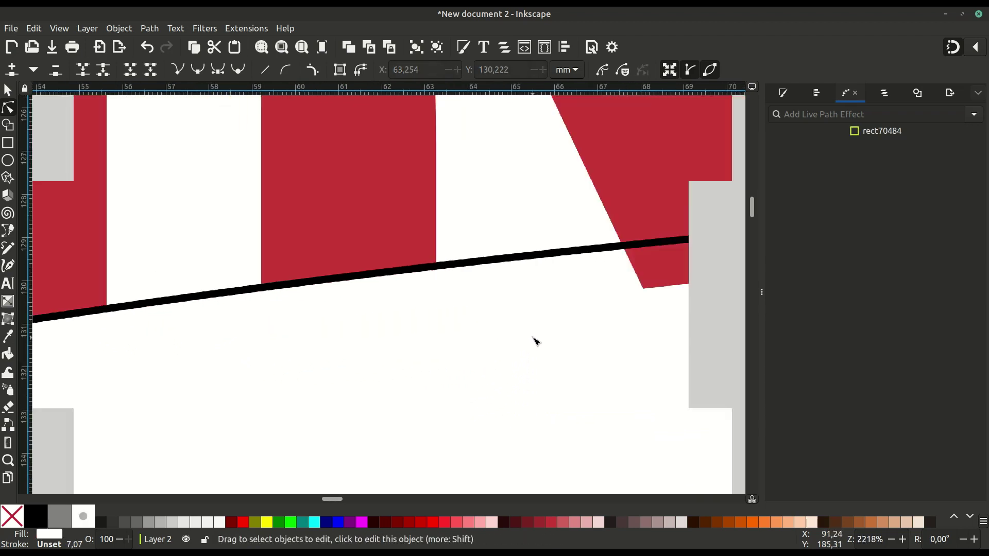
scroll(375, 350, "down", 1)
left_click(384, 331)
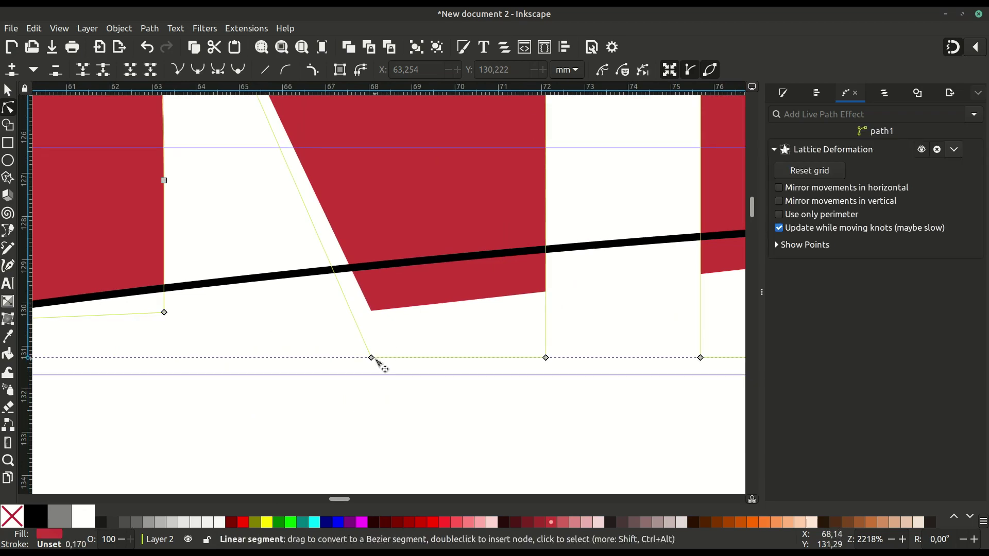
left_click_drag(371, 358, 371, 313)
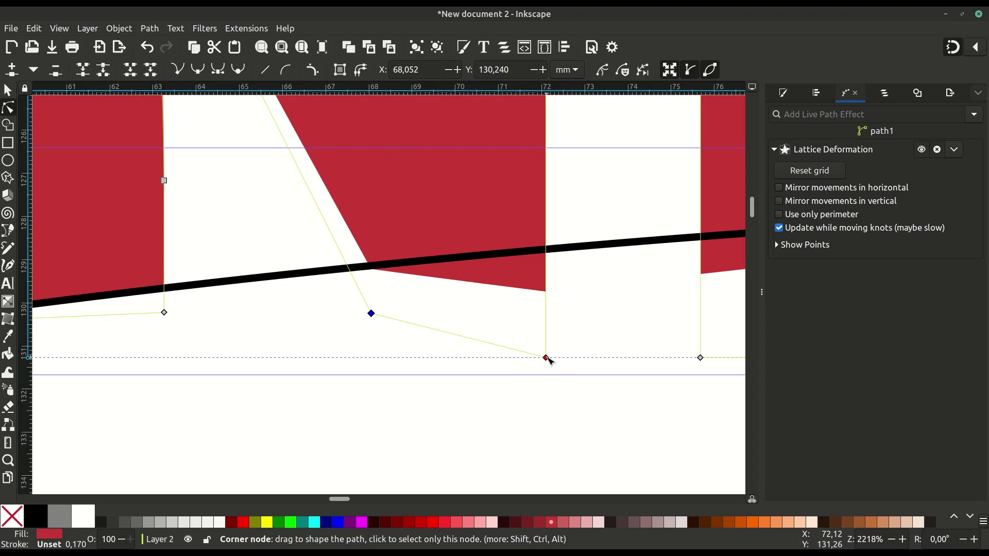
key("ctrl")
left_click_drag(546, 358, 546, 314)
left_click_drag(457, 379, 230, 402)
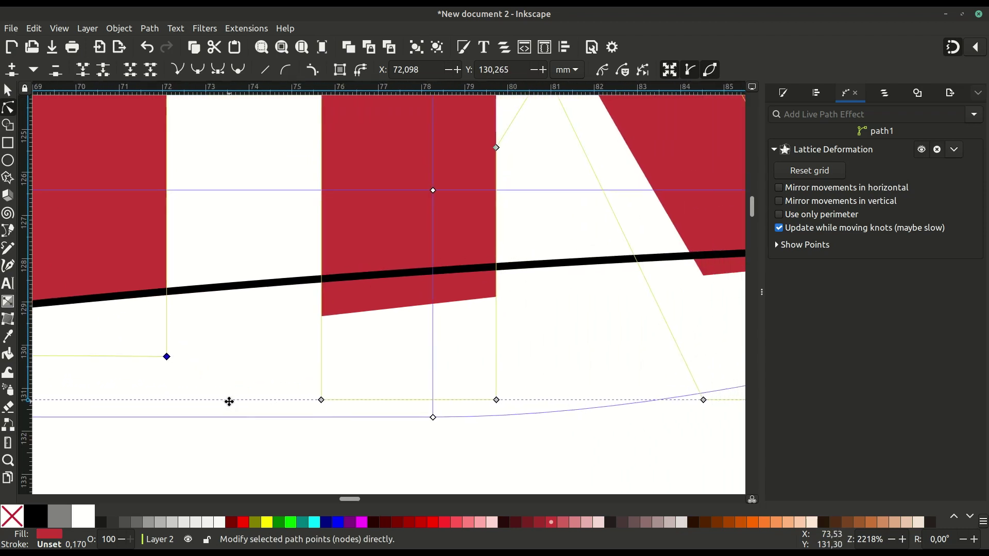
left_click_drag(322, 400, 321, 362)
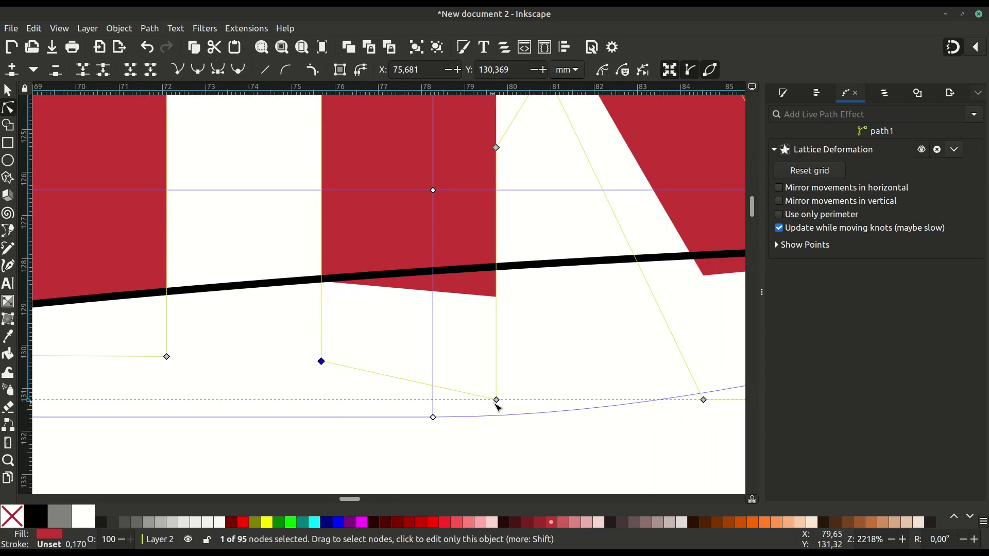
left_click_drag(496, 399, 496, 363)
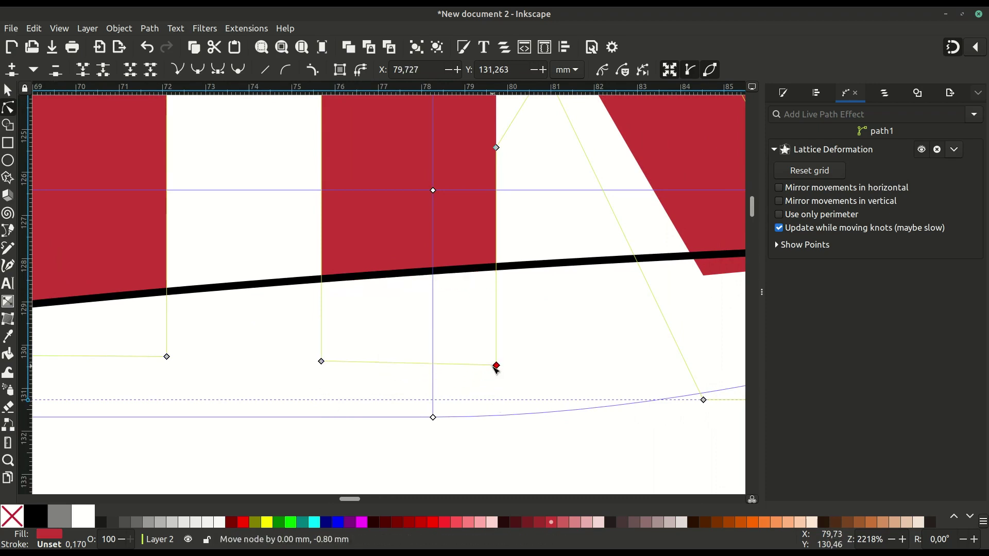
Step: Raise the bottom knots under the diagonal and curved letters onto the guide
scroll(322, 368, "right", 10)
left_click_drag(384, 404, 382, 376)
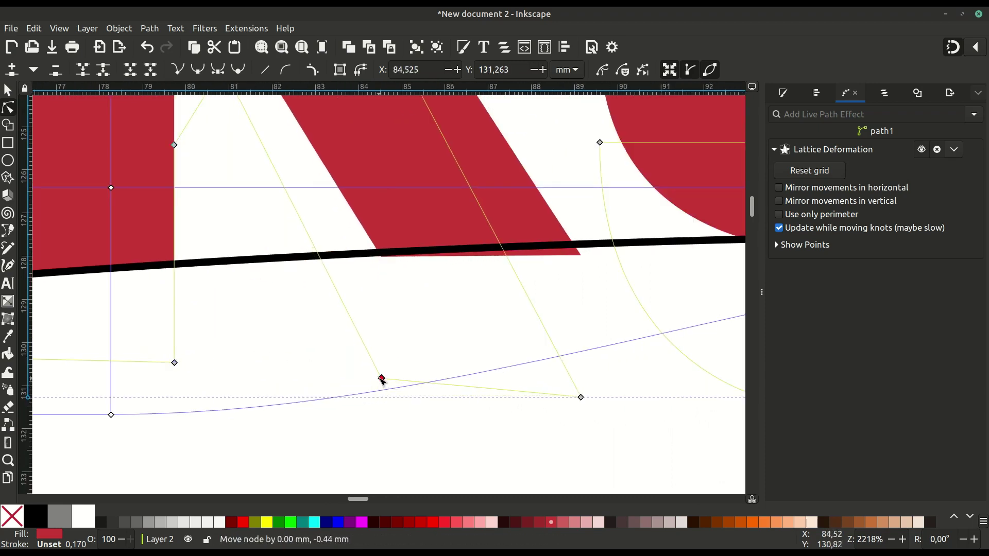
left_click_drag(580, 398, 580, 389)
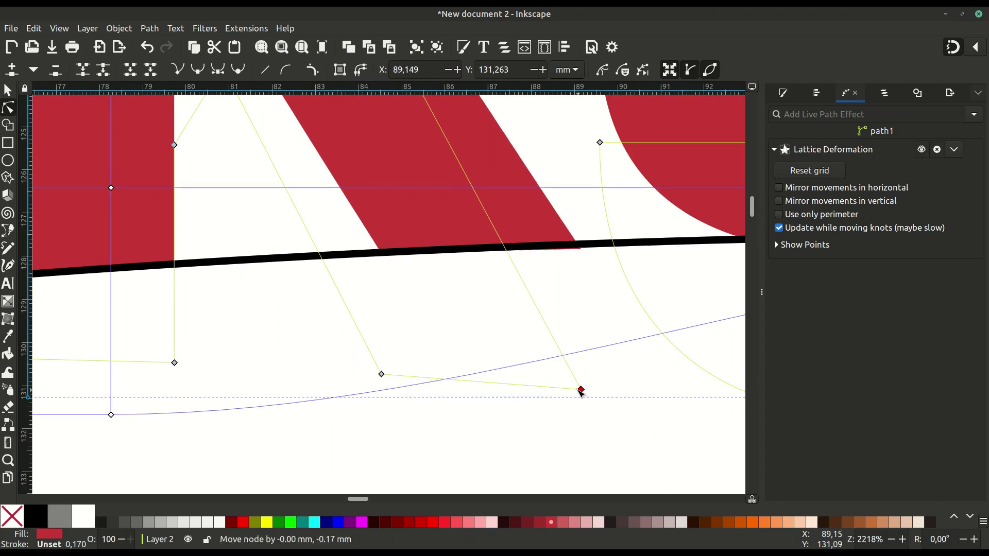
scroll(374, 399, "right", 6)
scroll(375, 400, "right", 4)
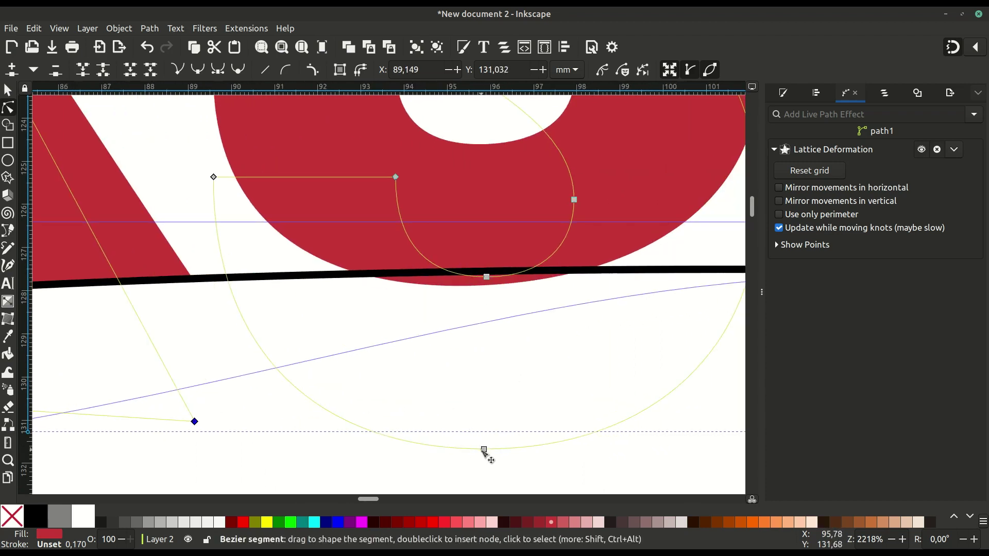
left_click_drag(484, 450, 484, 444)
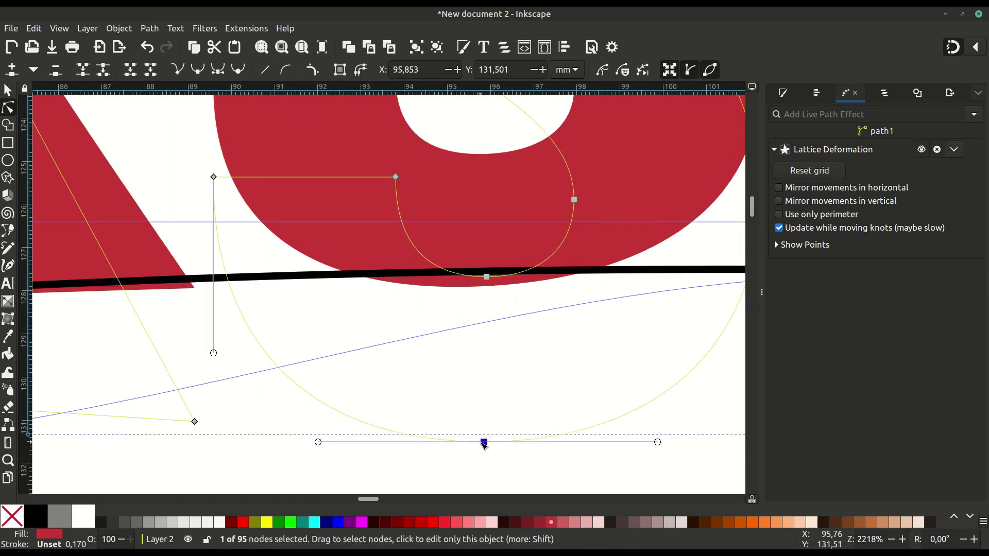
scroll(240, 263, "right", 8)
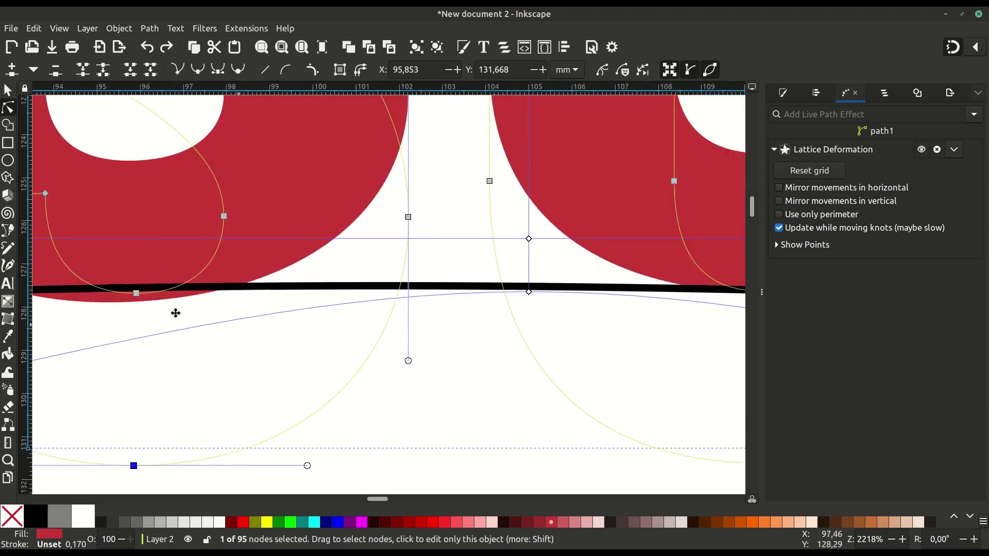
scroll(364, 316, "right", 9)
scroll(422, 380, "right", 5)
scroll(393, 327, "right", 4)
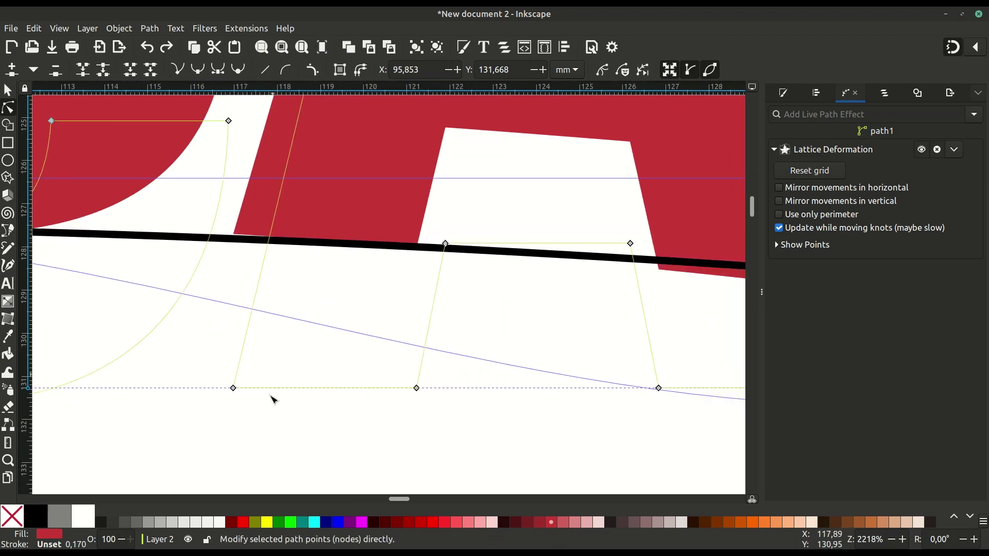
scroll(273, 237, "up", 1, "ctrl")
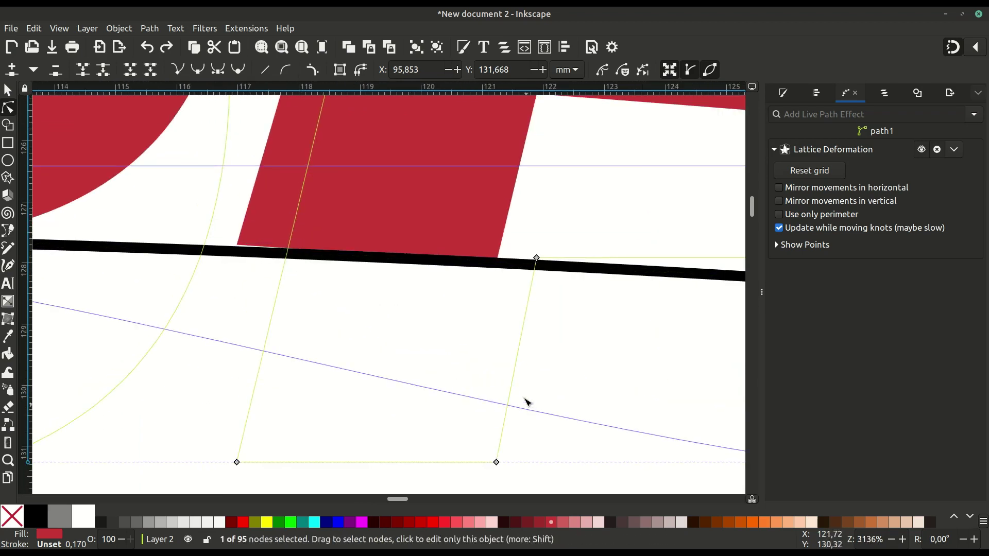
scroll(412, 360, "down", 1)
scroll(309, 334, "right", 6)
scroll(309, 324, "right", 2)
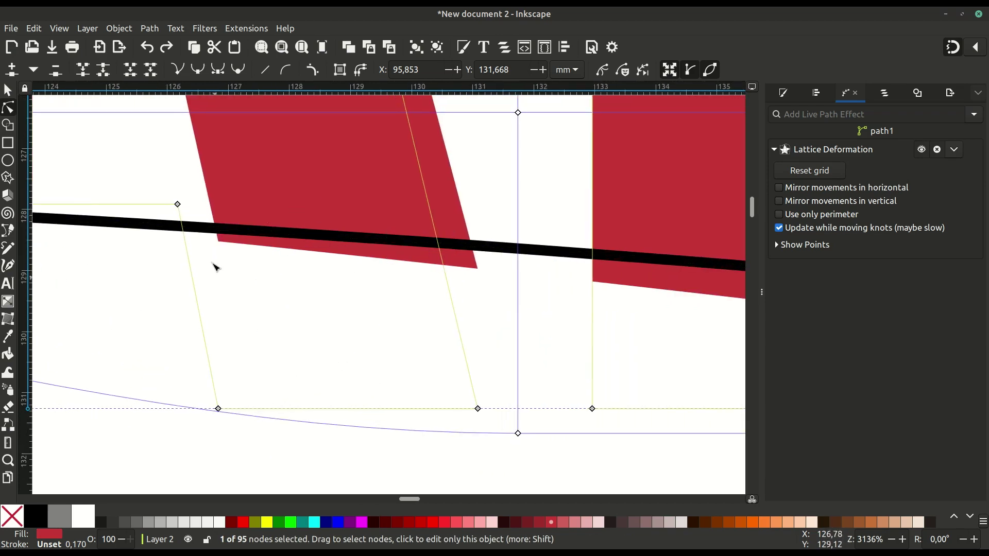
scroll(183, 265, "up", 1)
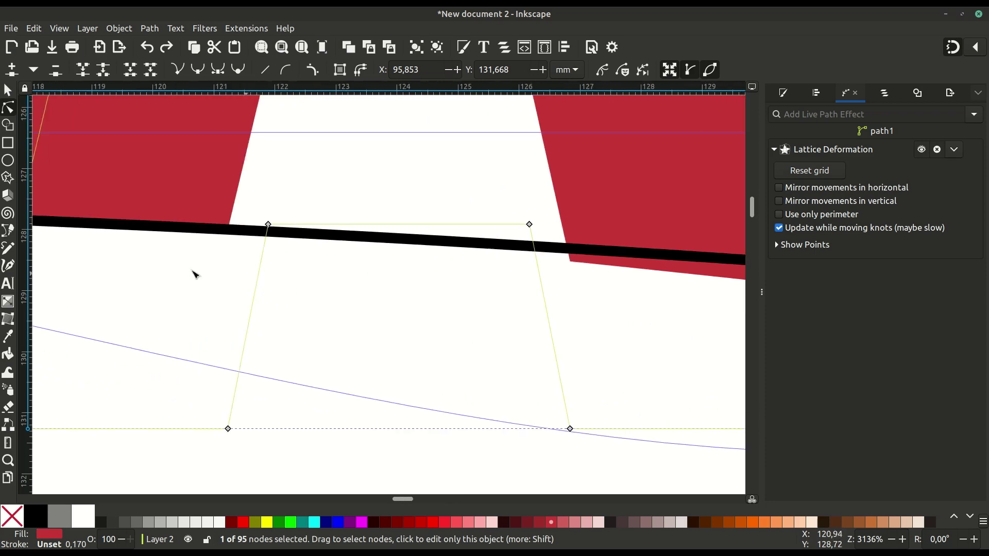
scroll(194, 274, "right", 2)
scroll(412, 309, "left", 3)
scroll(305, 287, "right", 2)
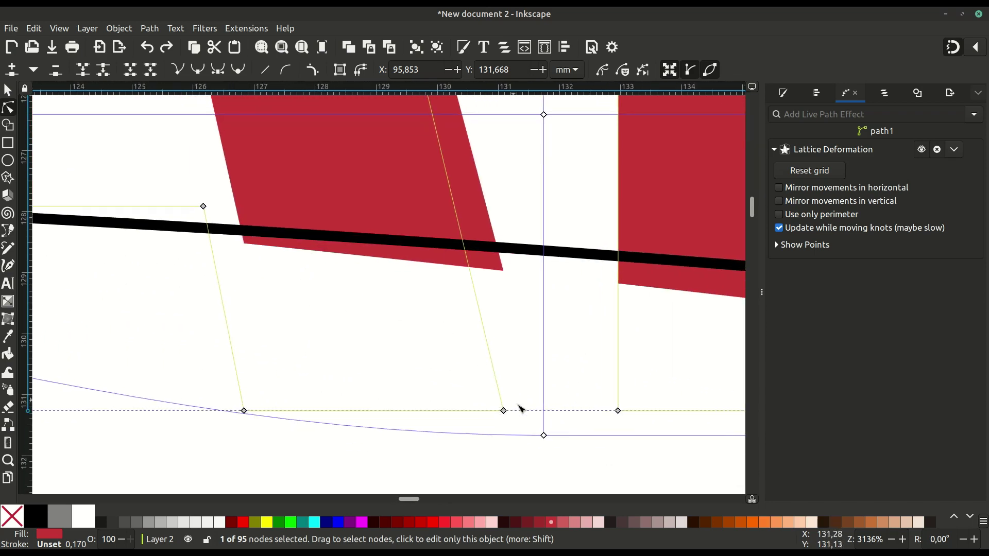
left_click_drag(503, 411, 504, 387)
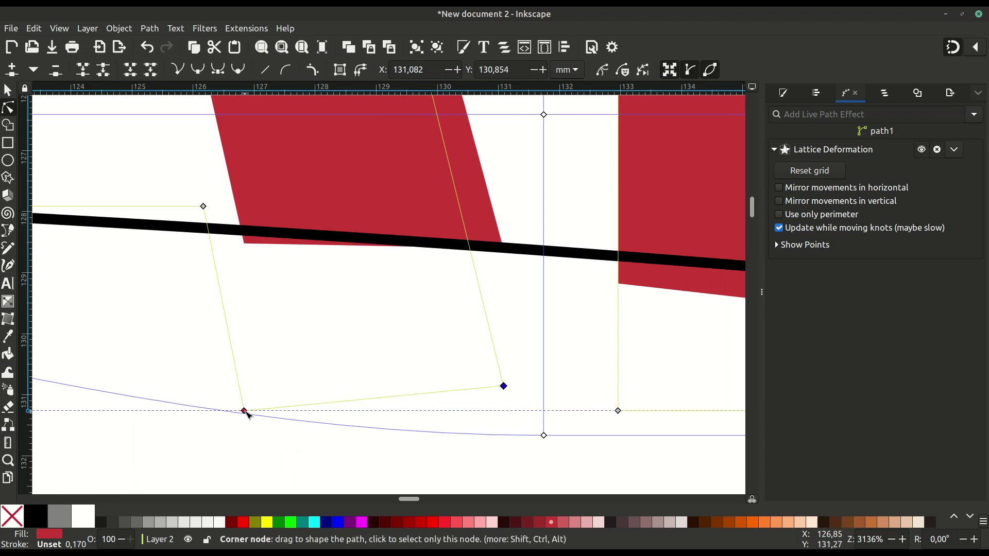
left_click_drag(245, 410, 245, 399)
Step: Pull the E's corner lattice points onto the guide and raise its inner corner node 0.21 mm
left_click_drag(503, 383, 180, 363)
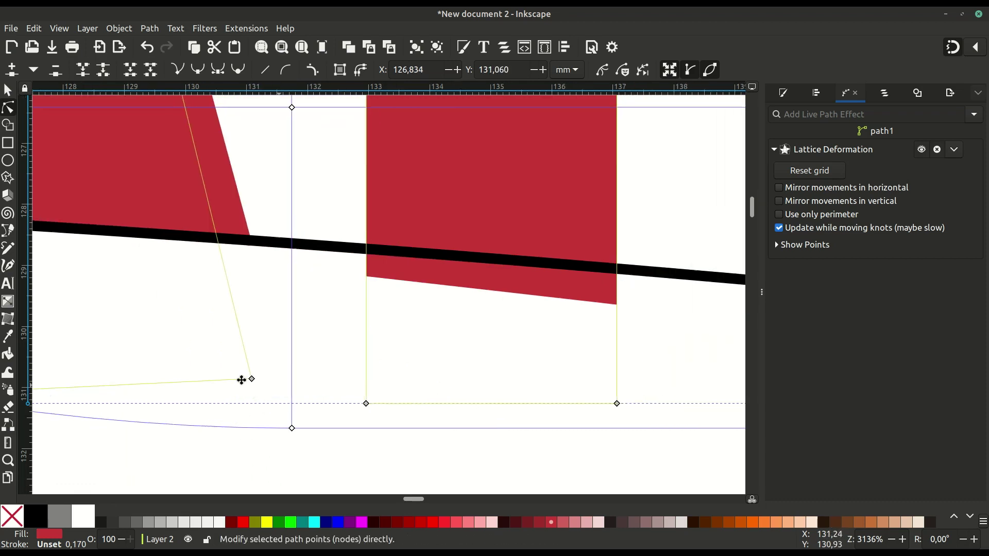
left_click_drag(297, 391, 297, 364)
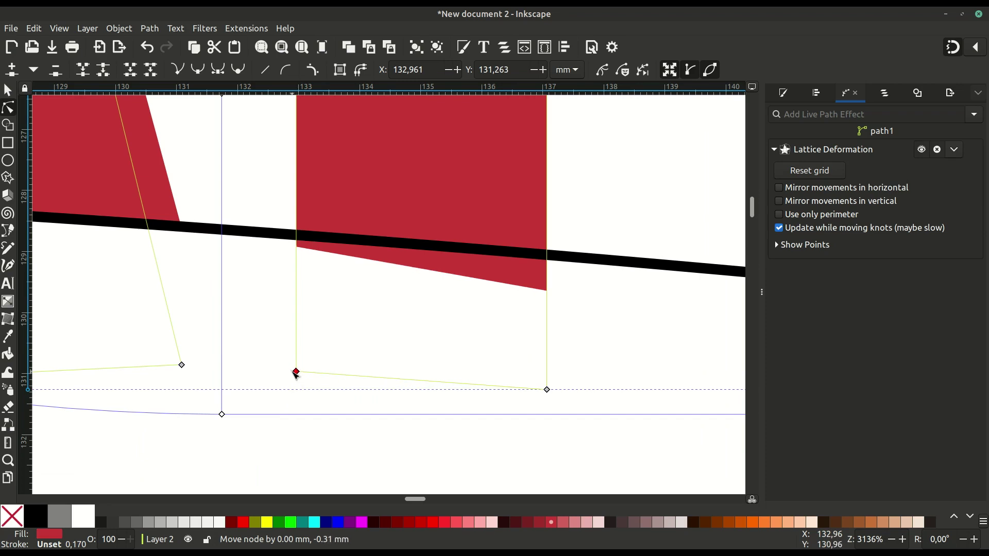
left_click_drag(547, 390, 547, 355)
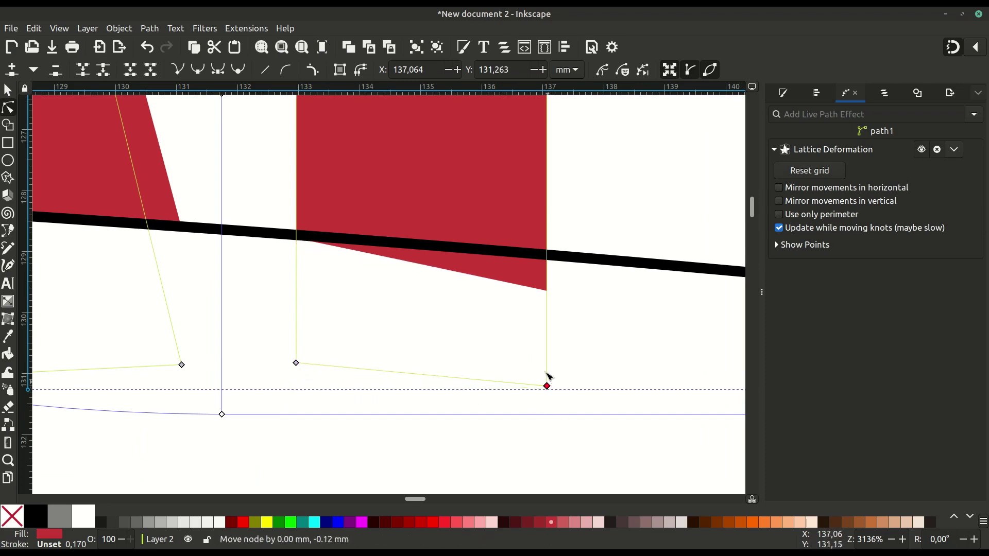
scroll(536, 379, "down", 3)
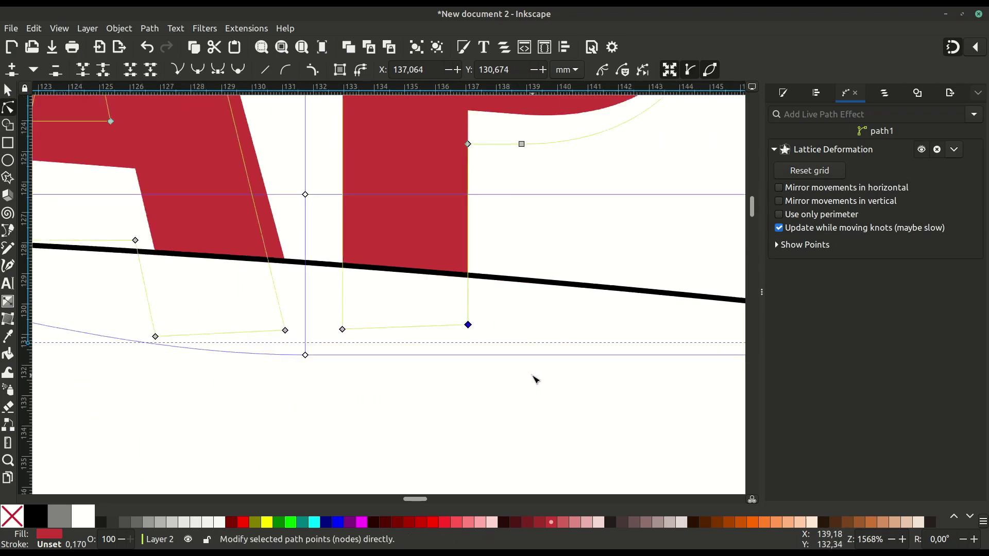
scroll(545, 388, "down", 3)
scroll(418, 359, "up", 1)
scroll(419, 359, "up", 2)
scroll(415, 318, "up", 1)
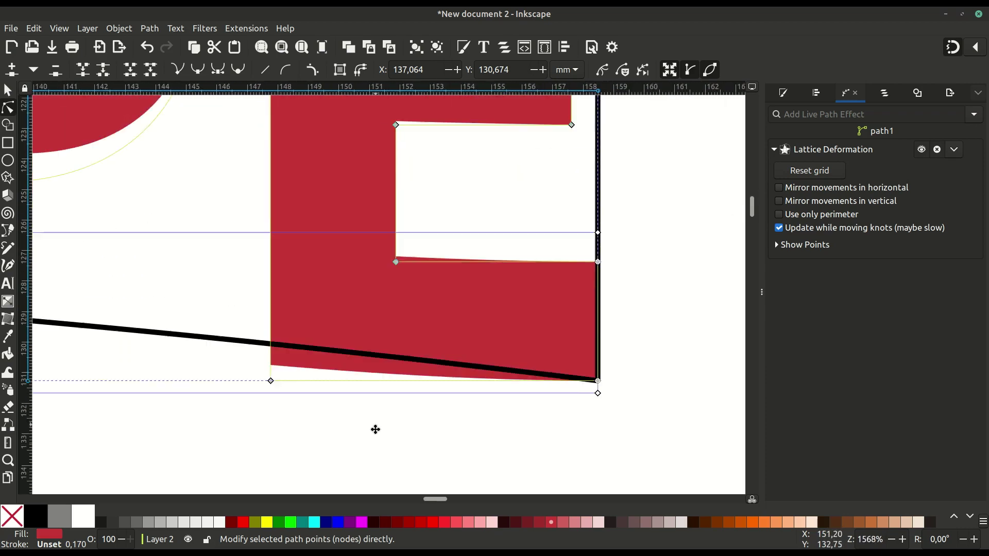
left_click_drag(270, 386, 270, 366)
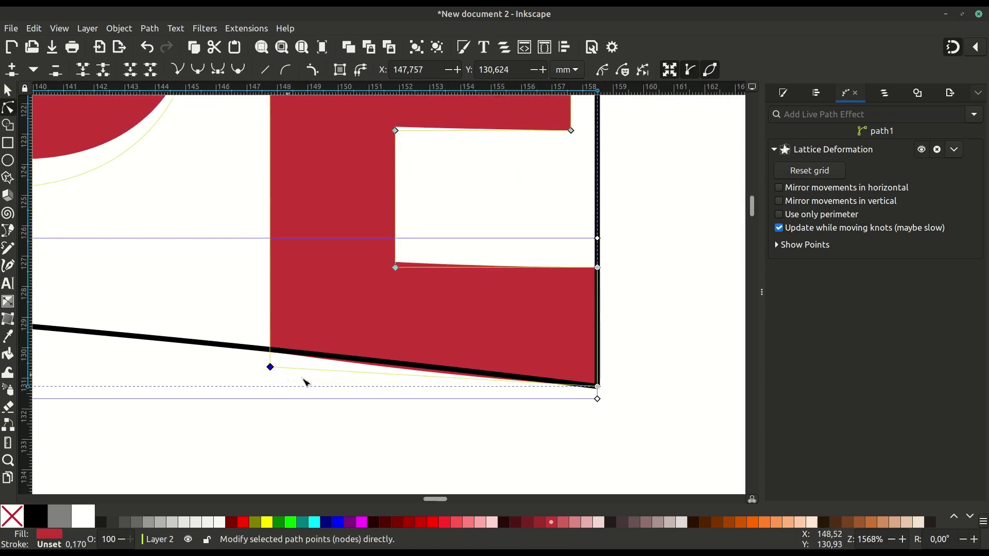
scroll(350, 395, "down", 3)
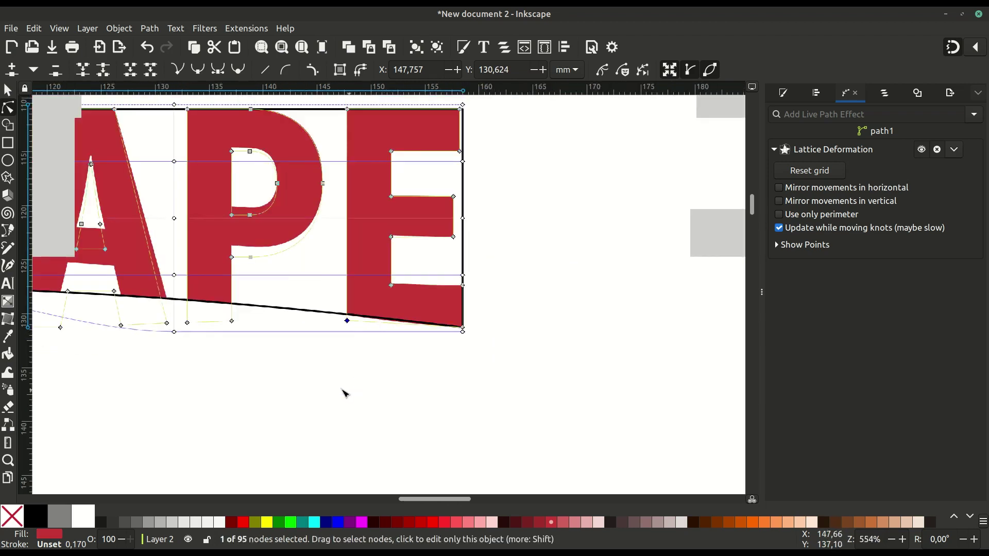
scroll(426, 364, "down", 1)
scroll(418, 353, "up", 1)
scroll(291, 337, "up", 1)
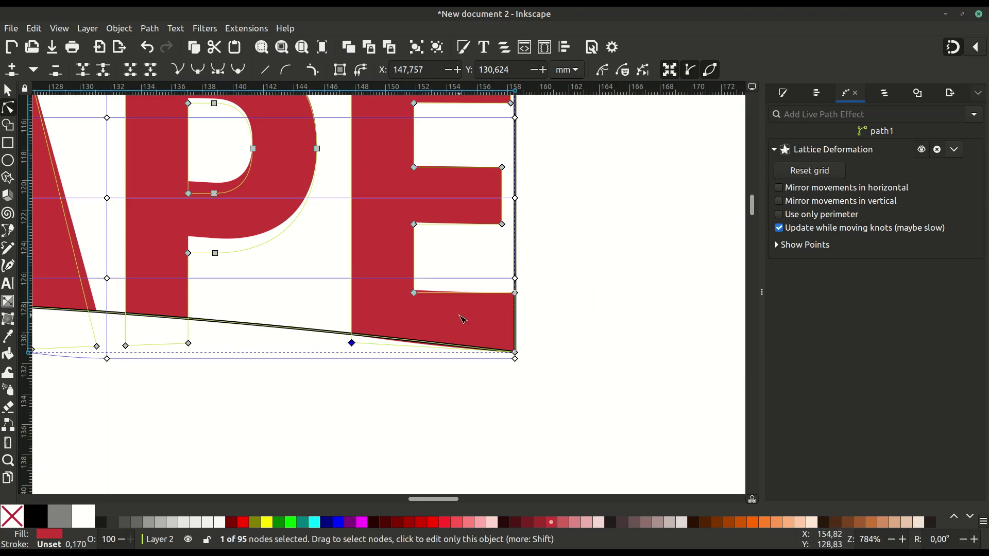
scroll(435, 314, "up", 1)
scroll(424, 339, "right", 1)
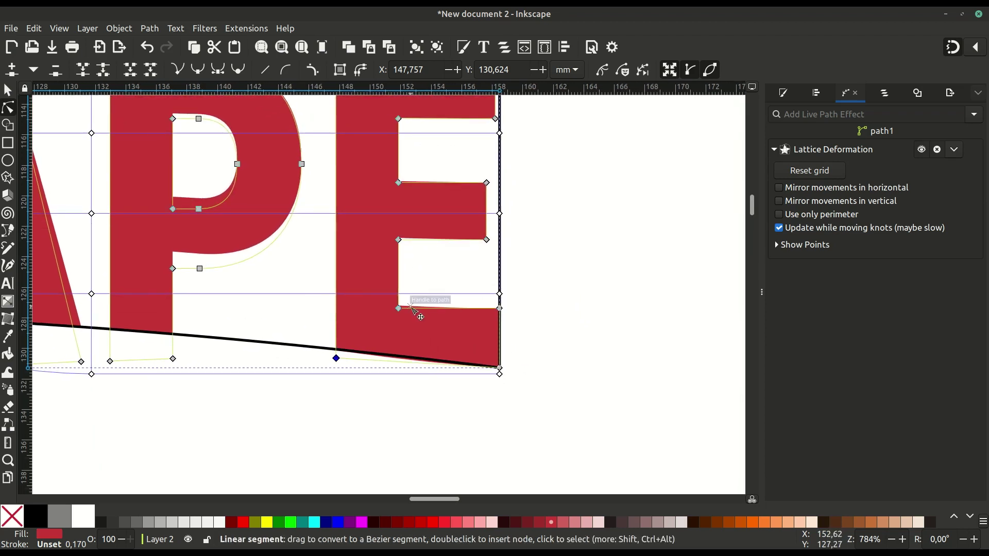
scroll(398, 309, "up", 2)
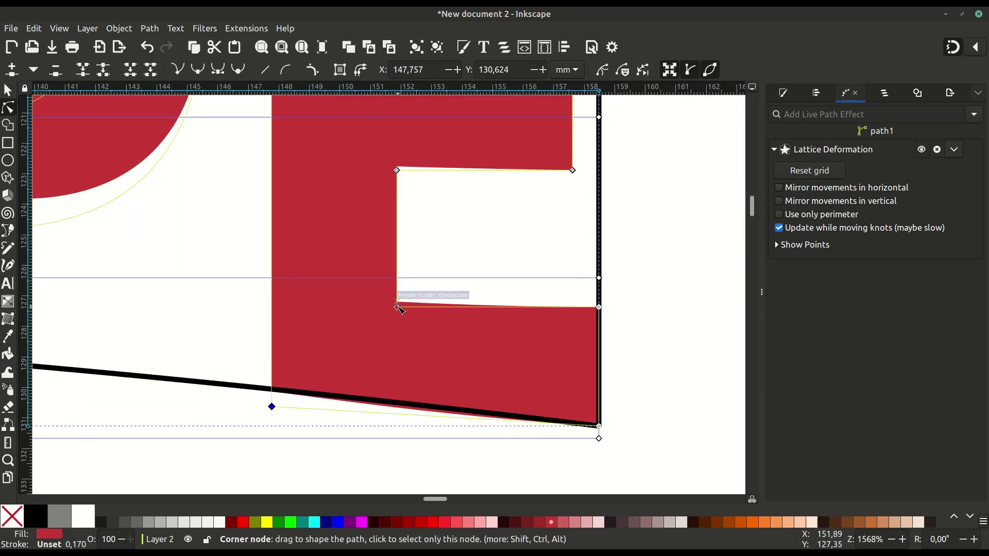
left_click_drag(397, 308, 397, 296)
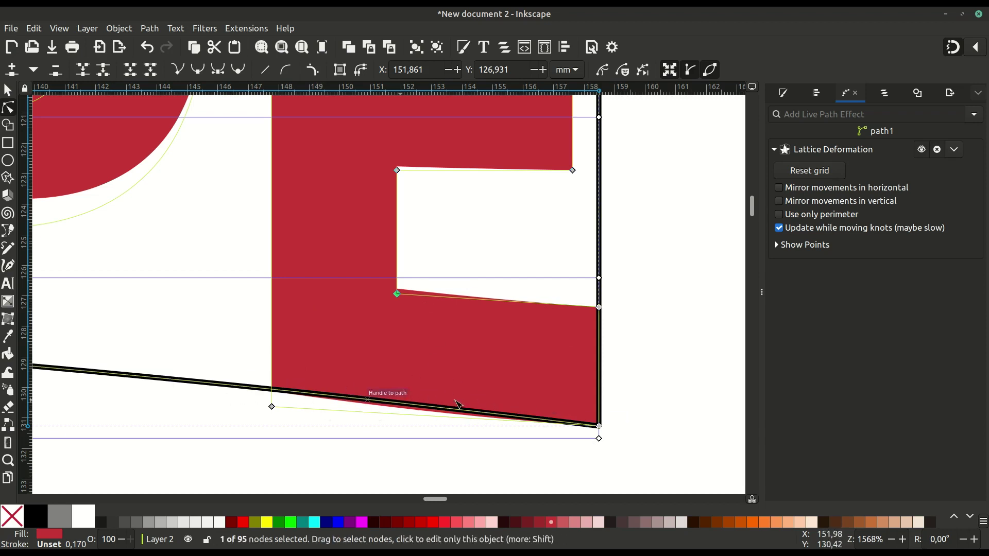
Step: Deselect the lettering and scroll around to inspect the lattice-warped INKSCAPE text
left_click(446, 474)
scroll(436, 474, "down", 2, "ctrl")
scroll(392, 448, "down", 2, "ctrl")
scroll(515, 412, "down", 1, "ctrl")
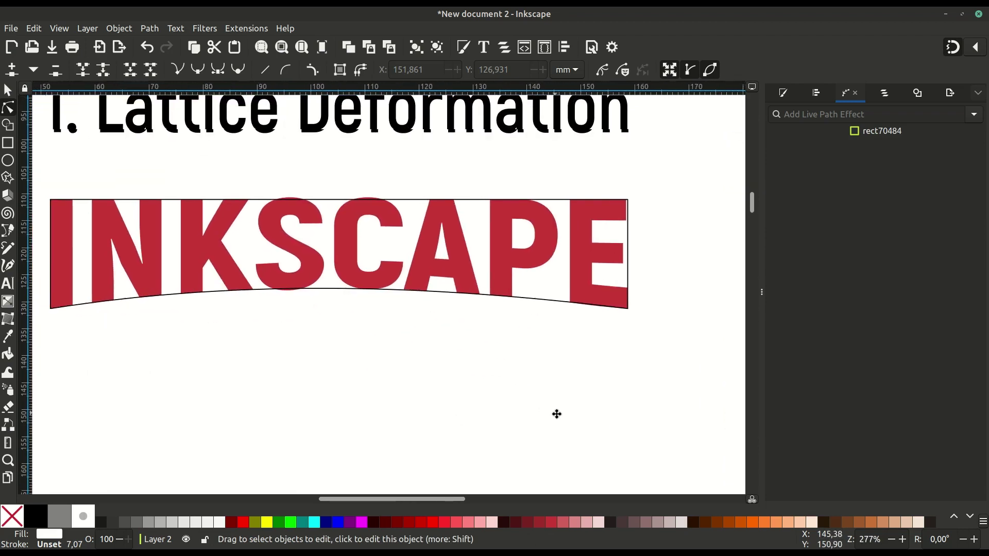
scroll(423, 397, "left", 2)
scroll(422, 397, "up", 1)
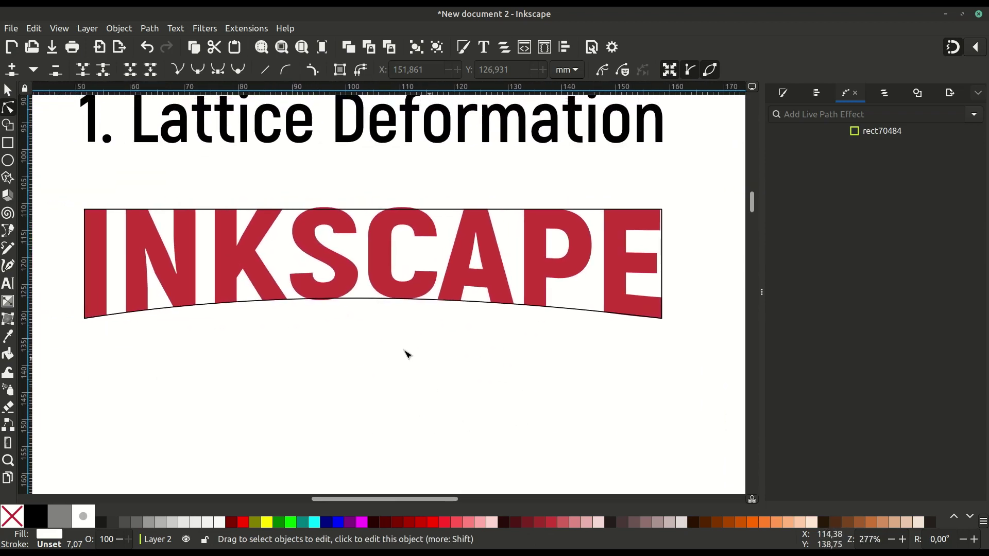
scroll(404, 347, "up", 1, "ctrl")
scroll(381, 299, "up", 4)
scroll(381, 298, "left", 3)
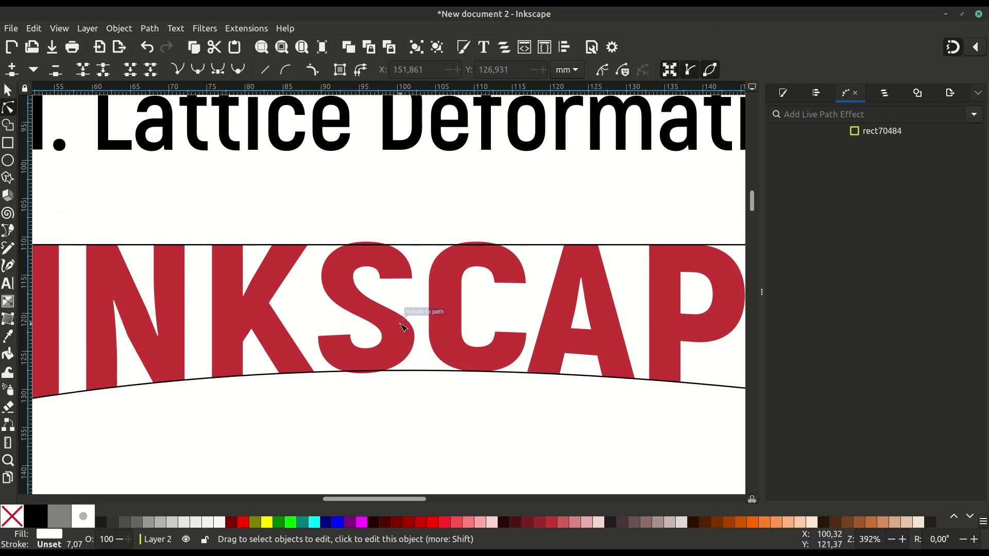
Step: Convert the red lettering with Object to Path, baking in the lattice warp, then reselect it
left_click(404, 328)
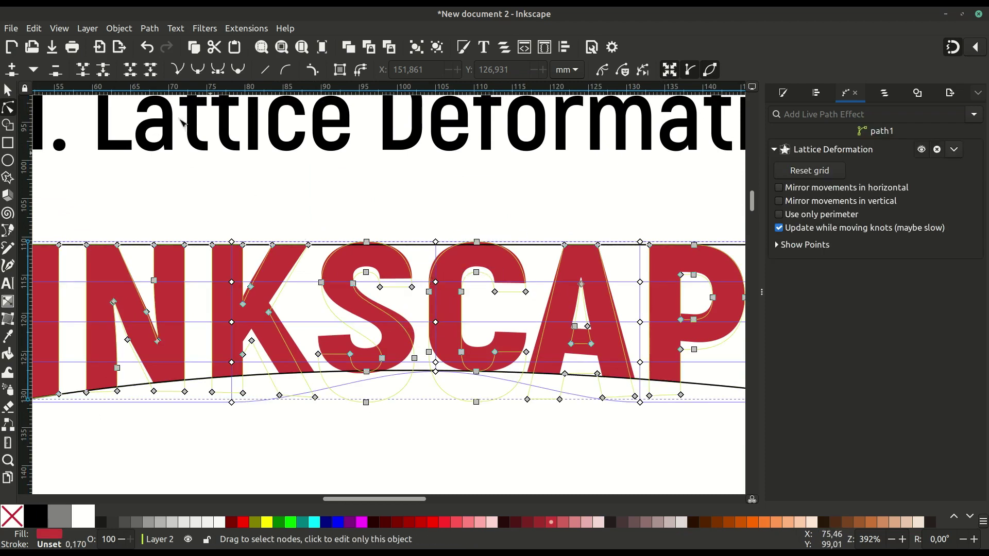
left_click(150, 28)
left_click(156, 43)
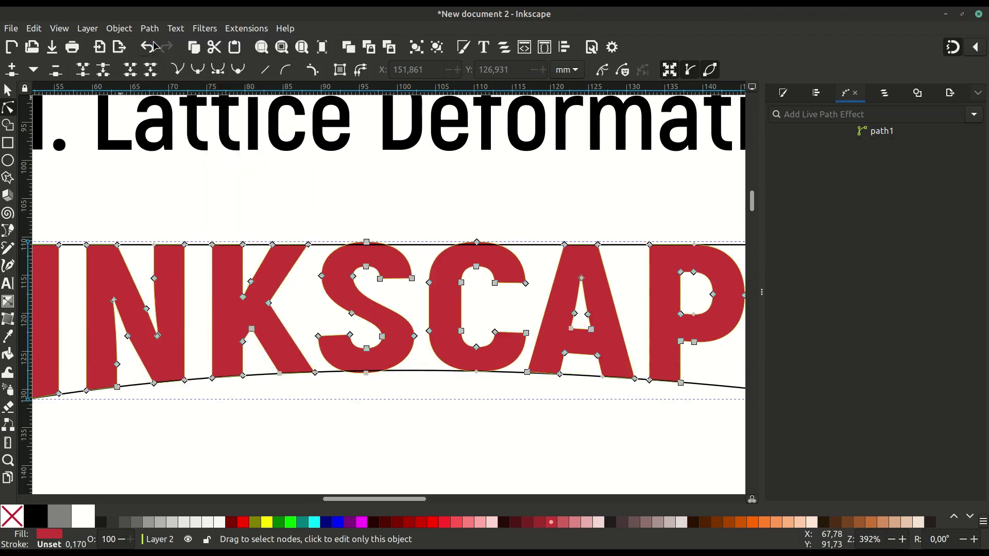
left_click(391, 427)
scroll(405, 427, "down", 3)
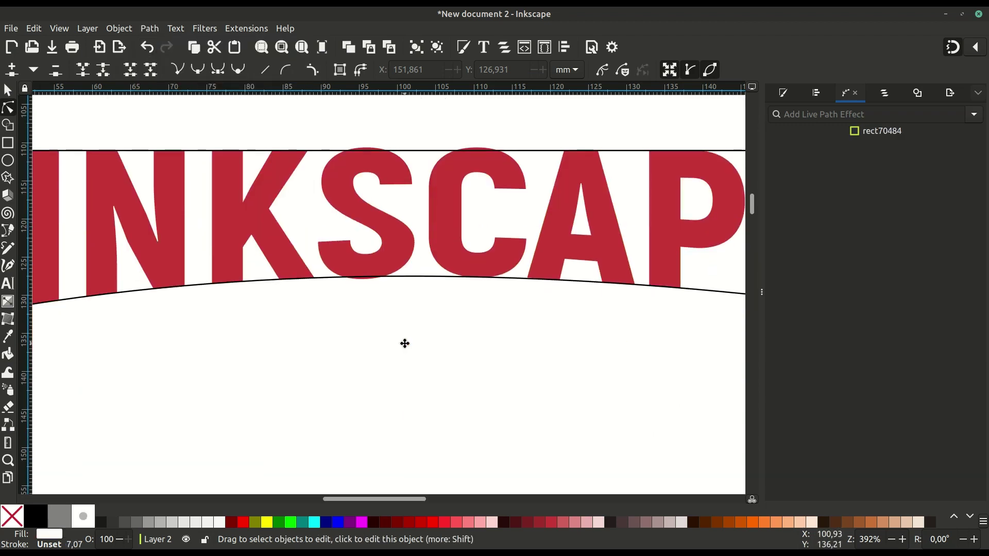
scroll(371, 278, "up", 3)
left_click(375, 284)
Step: Try moving the S's bottom node, undo the move, and select that node instead
scroll(360, 309, "right", 2)
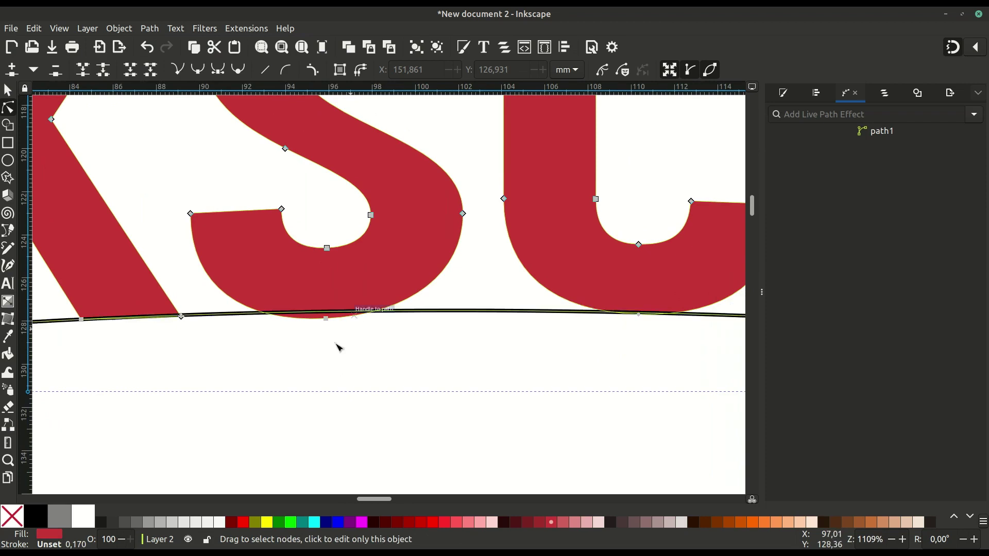
mouse_move(328, 322)
left_mouse_down()
mouse_move(242, 365)
mouse_move(234, 354)
left_mouse_up()
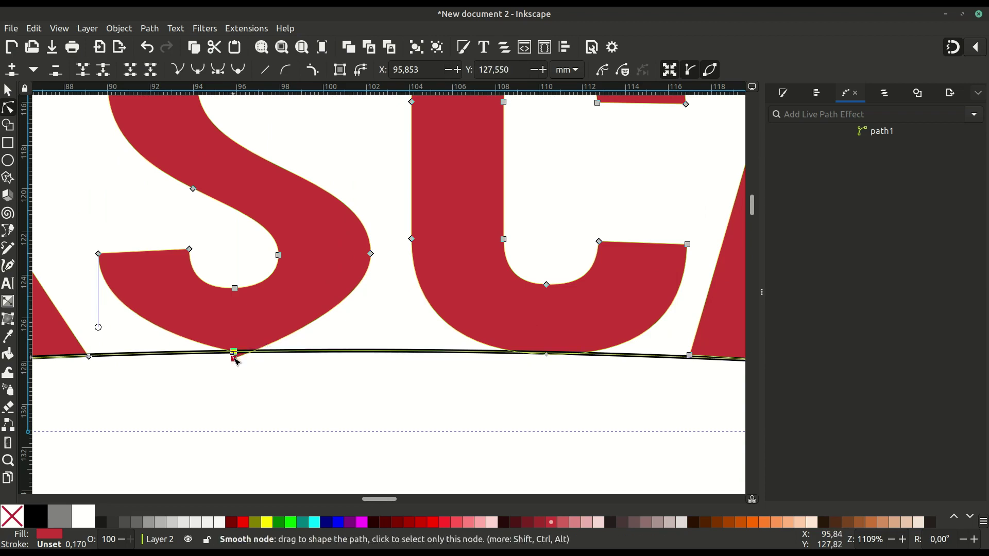
key("ctrl+z")
scroll(272, 353, "up", 1)
scroll(260, 368, "up", 1)
scroll(260, 367, "up", 1)
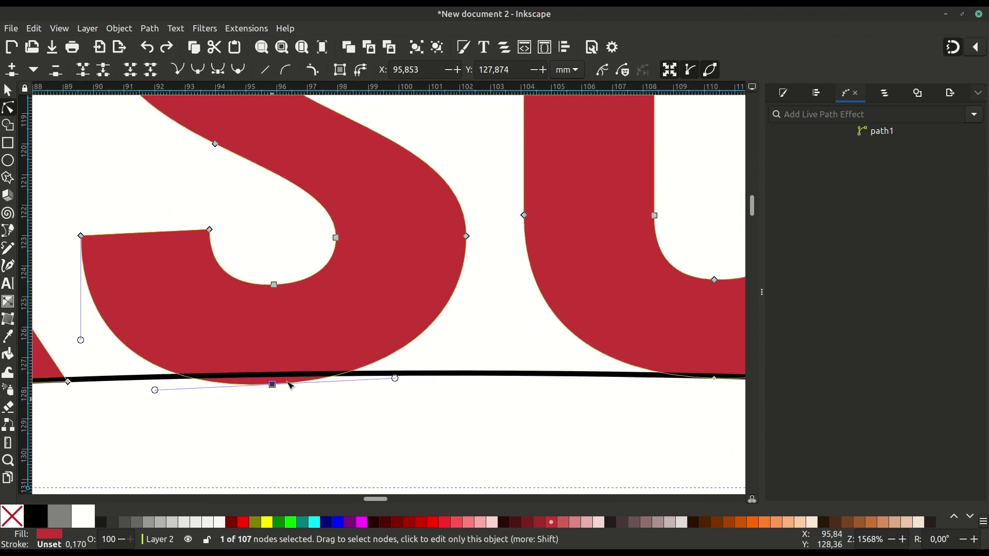
left_click_drag(224, 409, 318, 359)
scroll(256, 397, "down", 2)
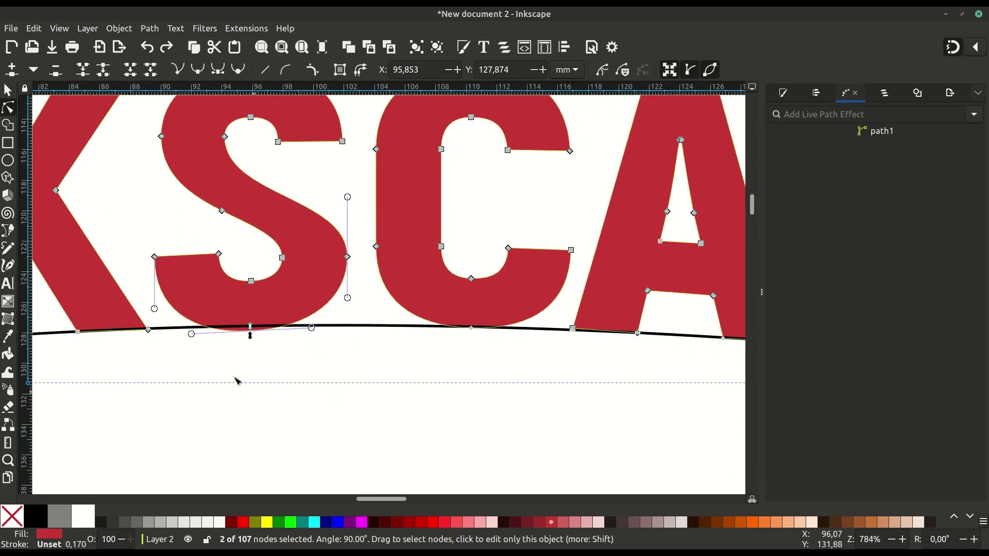
scroll(179, 280, "up", 1)
Step: Make the S's lower-bowl nodes corners and raise its bottom node onto the black guide
mouse_move(124, 220)
left_mouse_down()
mouse_move(433, 324)
mouse_move(438, 360)
left_mouse_up()
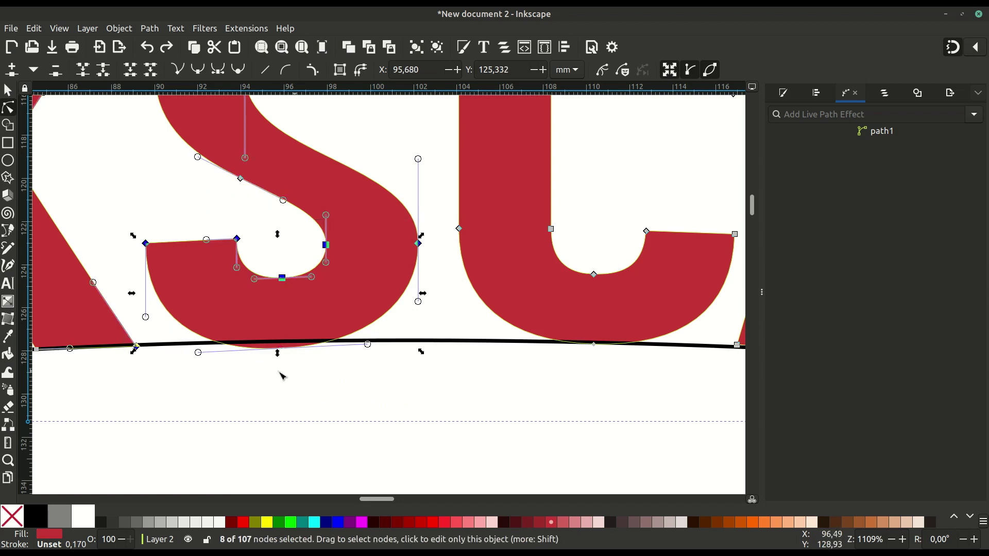
scroll(320, 265, "up", 1)
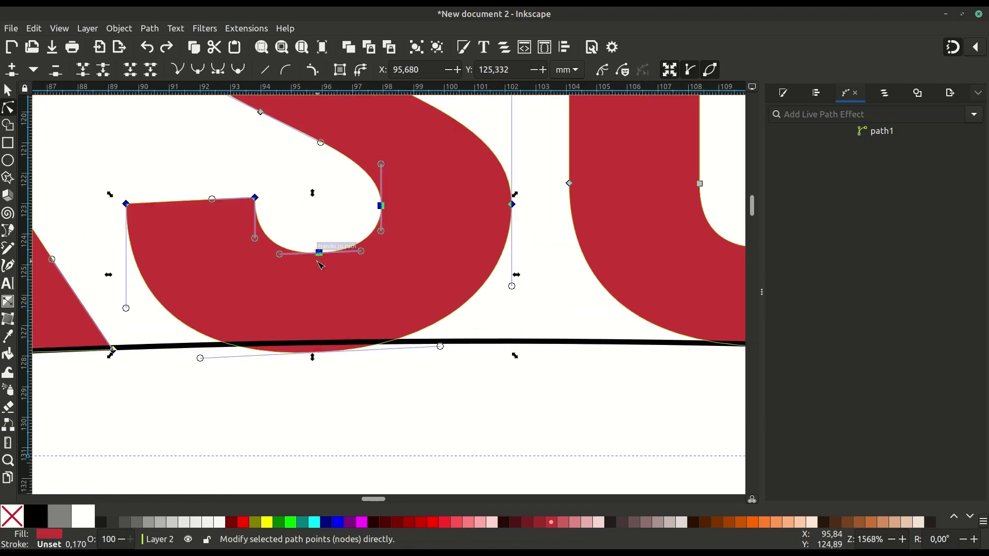
scroll(320, 251, "up", 1)
left_click_drag(322, 251, 322, 245)
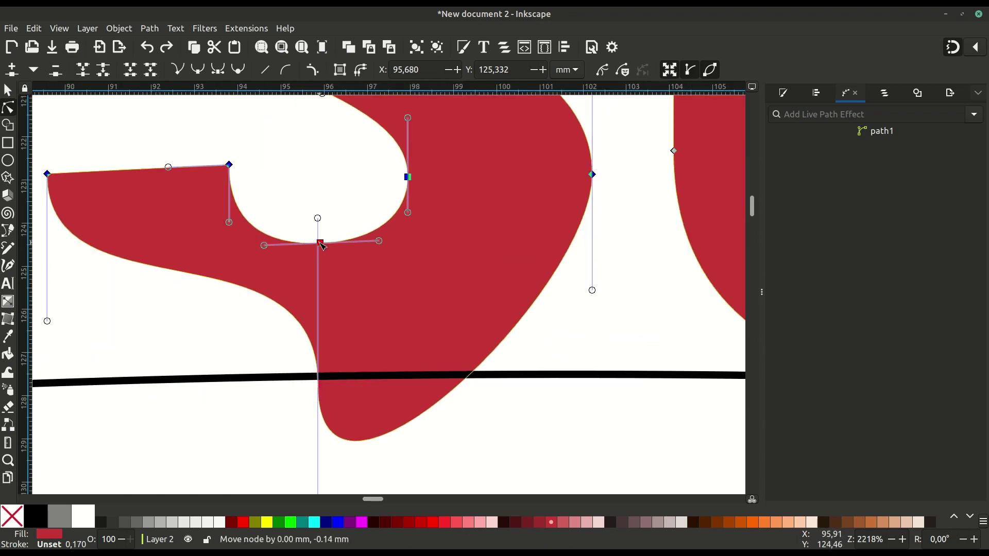
key("ctrl+z")
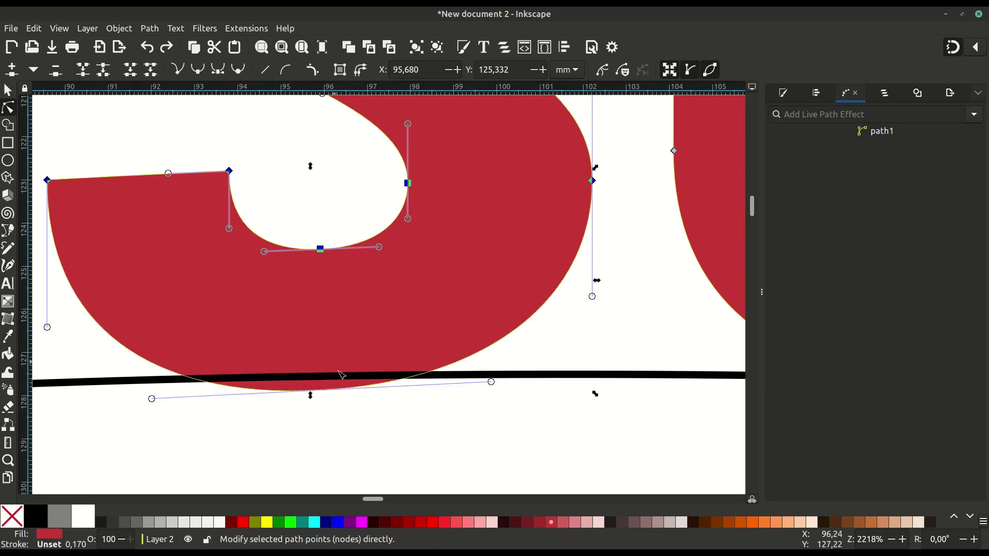
scroll(358, 440, "down", 1)
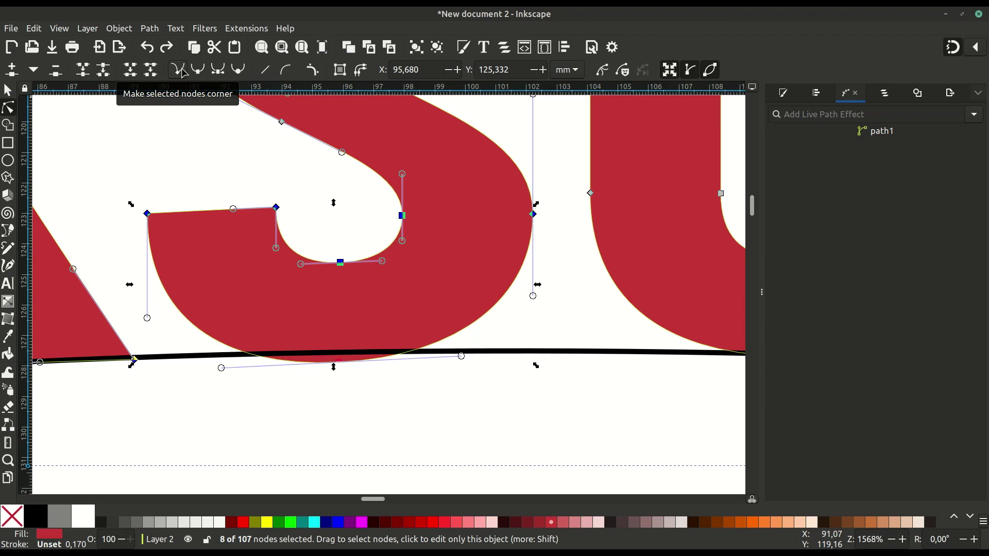
left_click(184, 73)
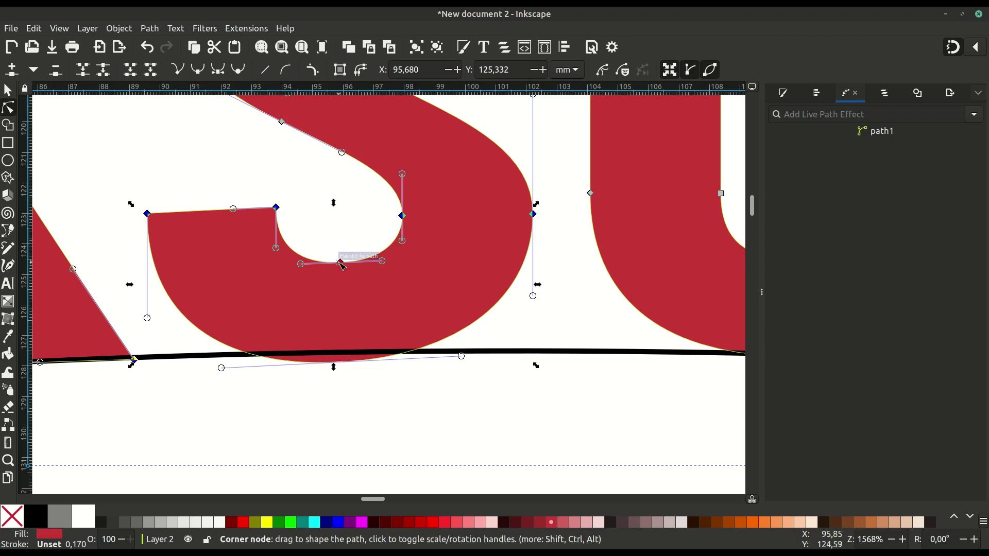
scroll(340, 263, "up", 1, "ctrl")
left_click_drag(340, 263, 341, 251)
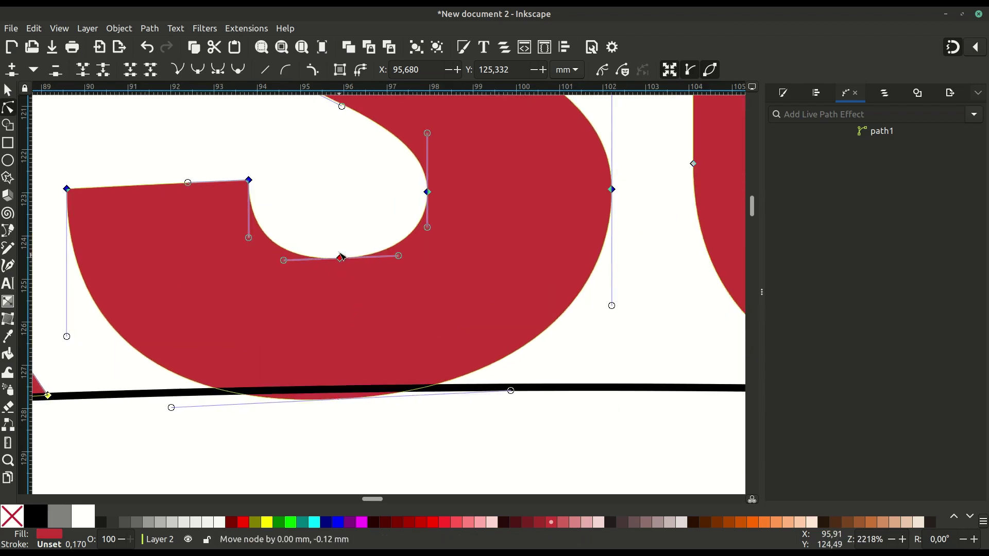
Step: Deselect, pan across the lettering, and select the red letters path for node editing
left_click(417, 435)
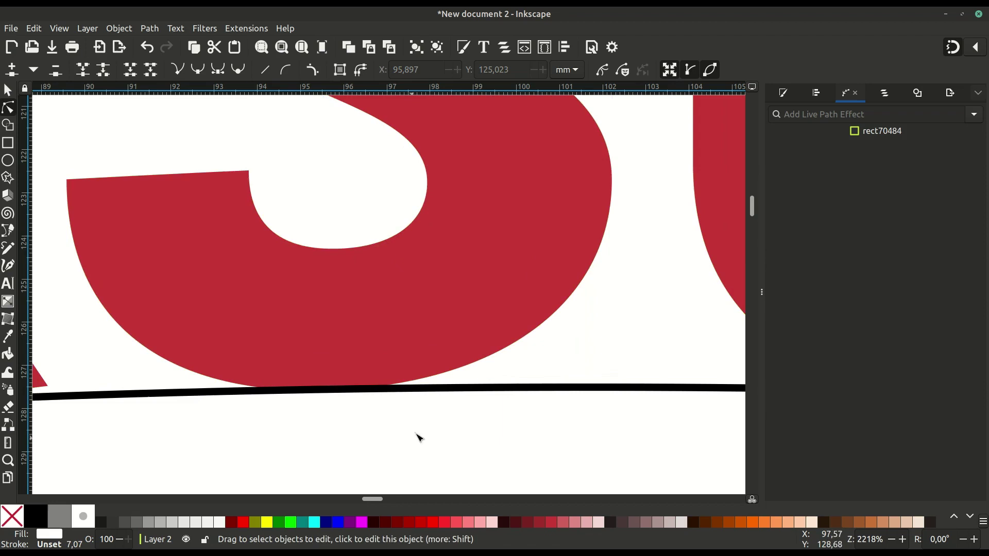
key("minus")
key("minus")
key("minus")
scroll(424, 436, "right", 2)
scroll(313, 483, "right", 8)
scroll(448, 470, "right", 6)
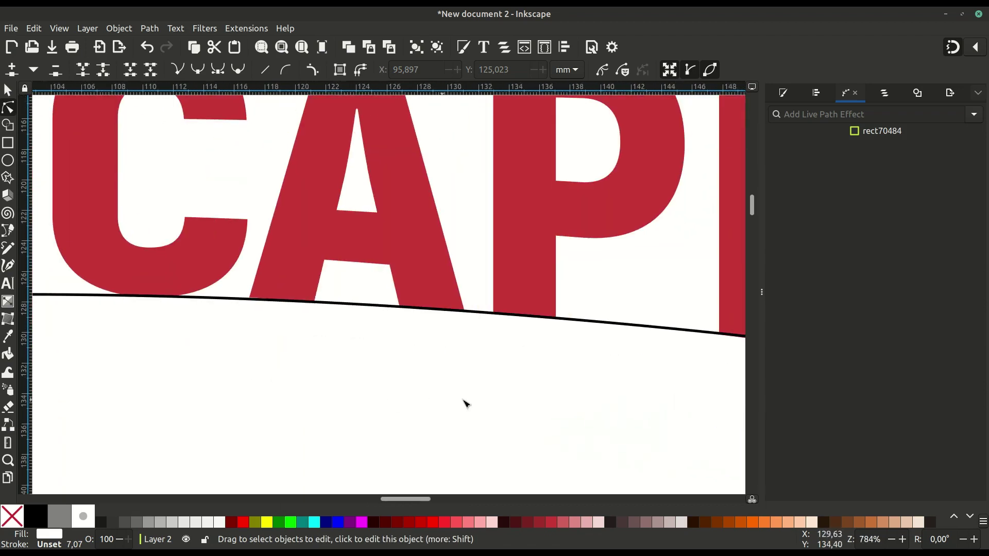
scroll(464, 400, "right", 2)
scroll(515, 378, "left", 3)
scroll(360, 363, "right", 6)
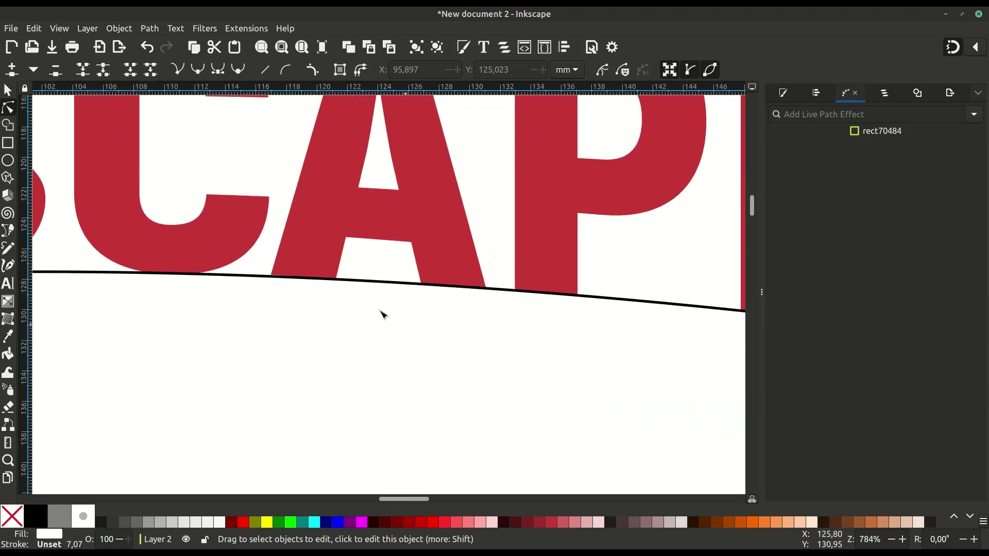
scroll(395, 274, "up", 3)
scroll(395, 275, "up", 3)
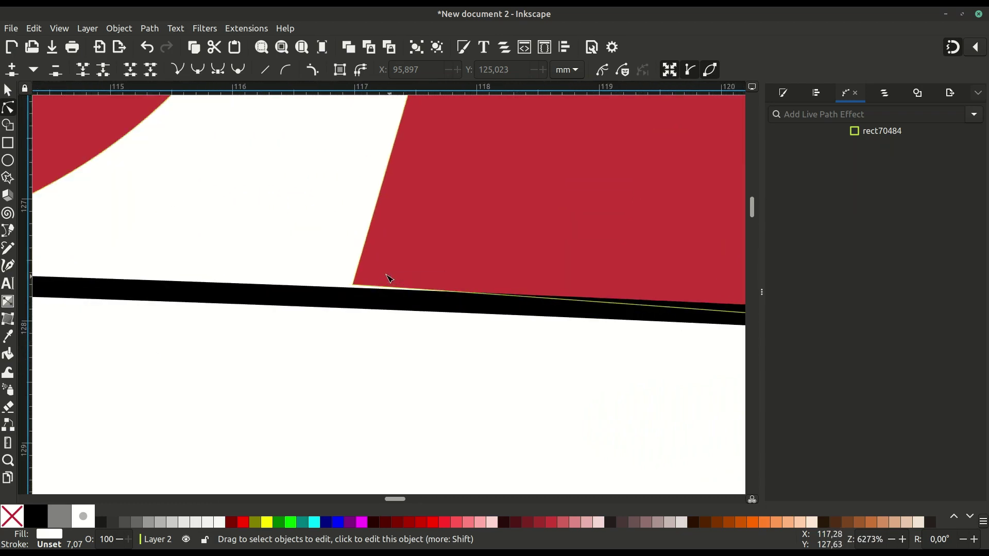
left_click(385, 265)
scroll(394, 281, "down", 2)
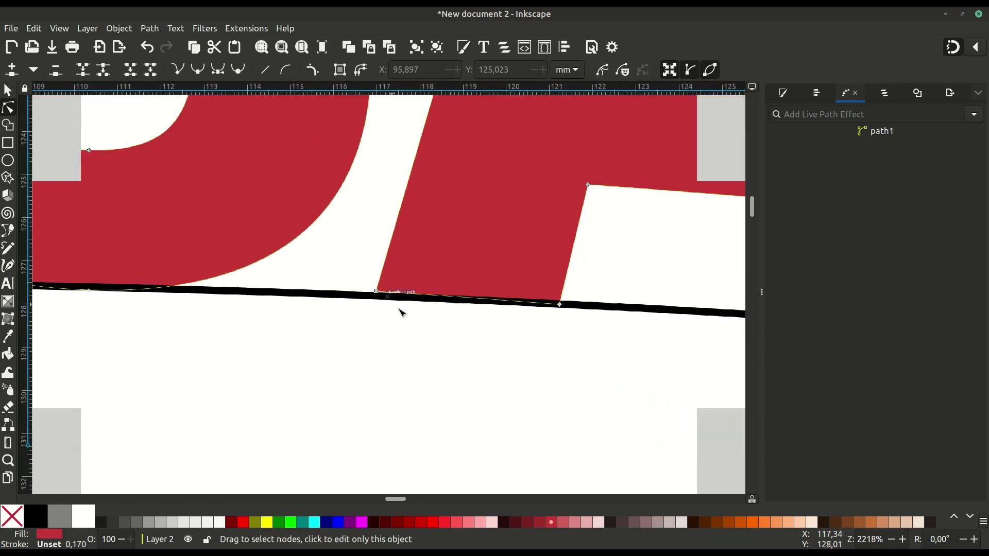
scroll(371, 289, "down", 2)
scroll(340, 288, "up", 2)
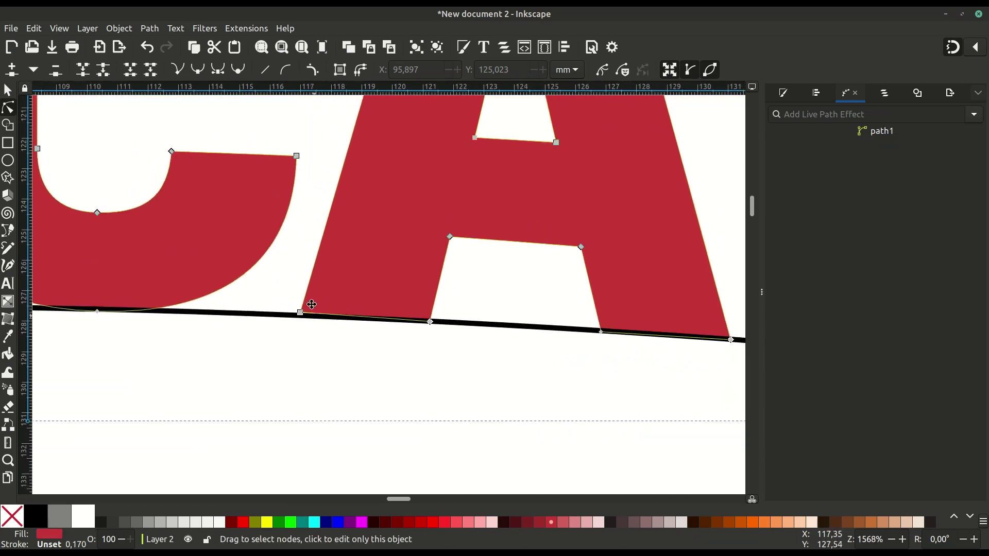
scroll(312, 294, "up", 2, "ctrl")
scroll(309, 310, "up", 1)
scroll(299, 309, "up", 1, "ctrl")
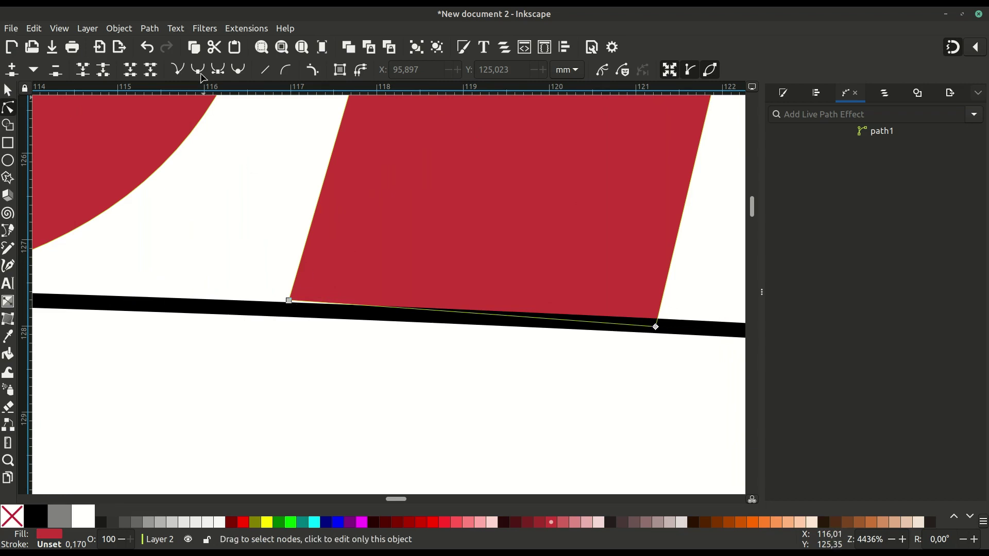
Step: Snap the A's lower-left corner node onto the black line with Ctrl held
left_click(151, 29)
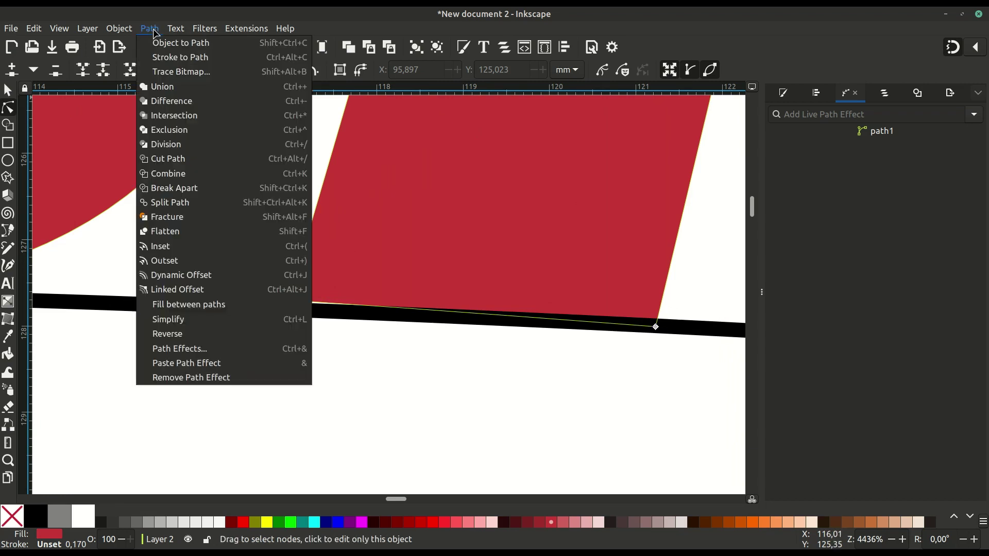
left_click(155, 33)
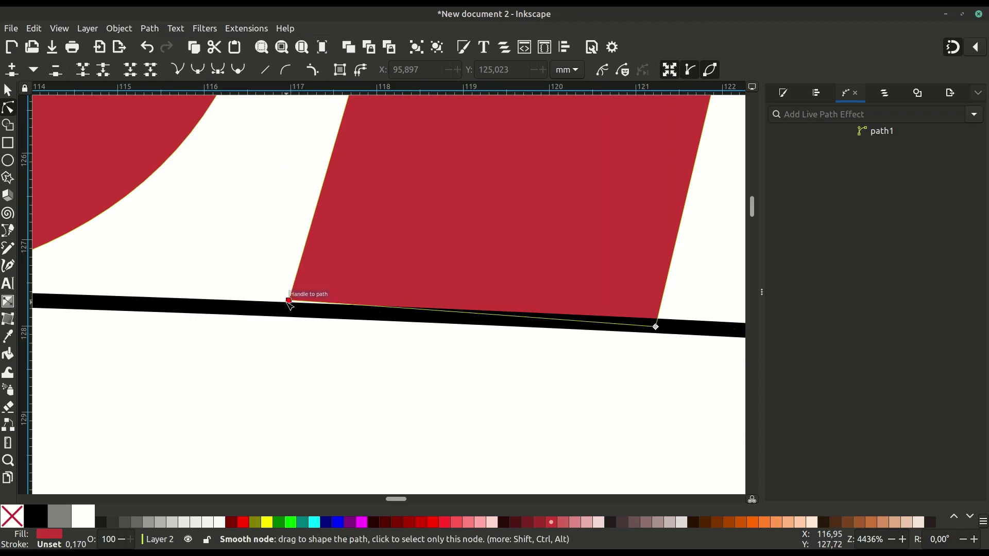
key("ctrl")
left_click_drag(289, 303, 288, 305)
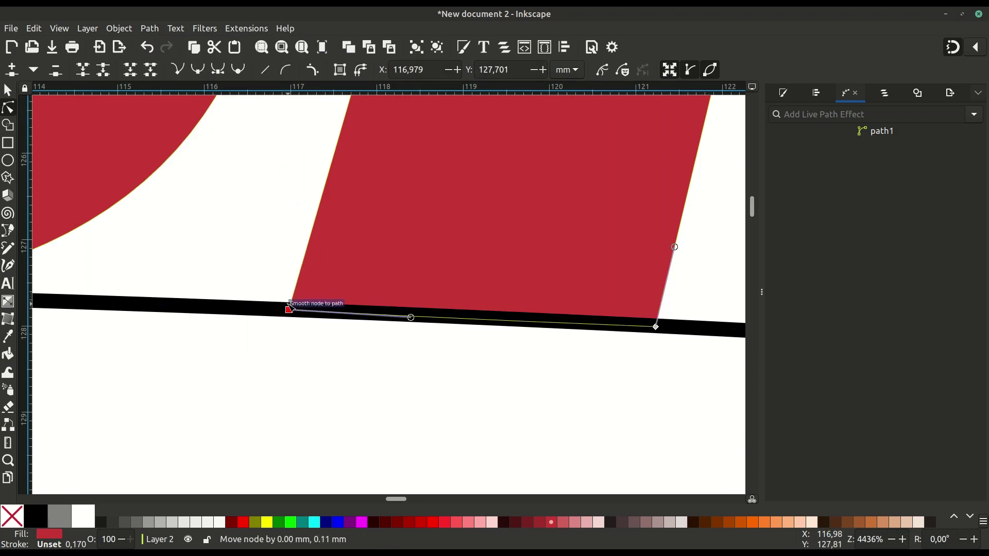
left_click(320, 346)
Step: Reselect the letters path and snap the K leg's corner node onto the black line
key("minus")
scroll(464, 350, "down", 4)
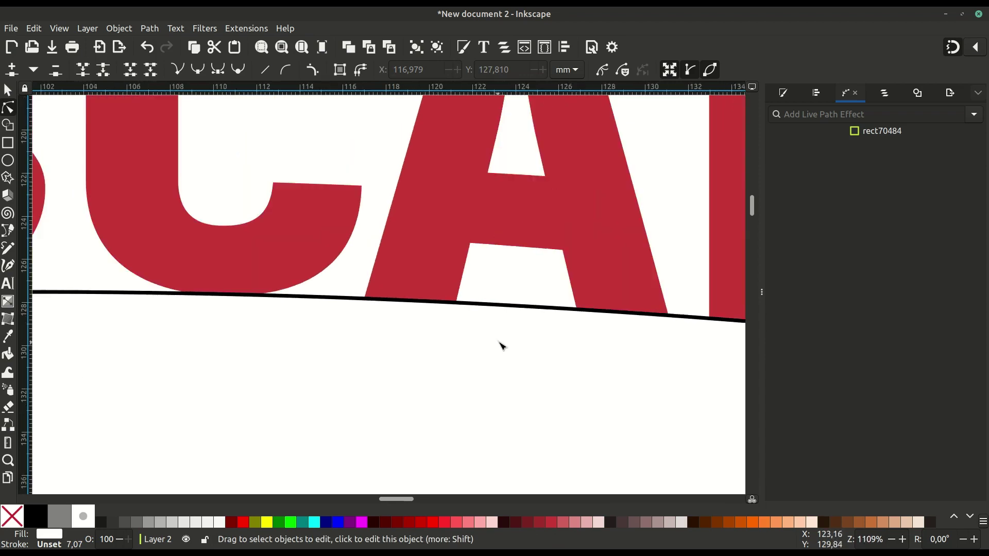
scroll(479, 366, "down", 1)
scroll(463, 370, "down", 1)
scroll(531, 364, "left", 5)
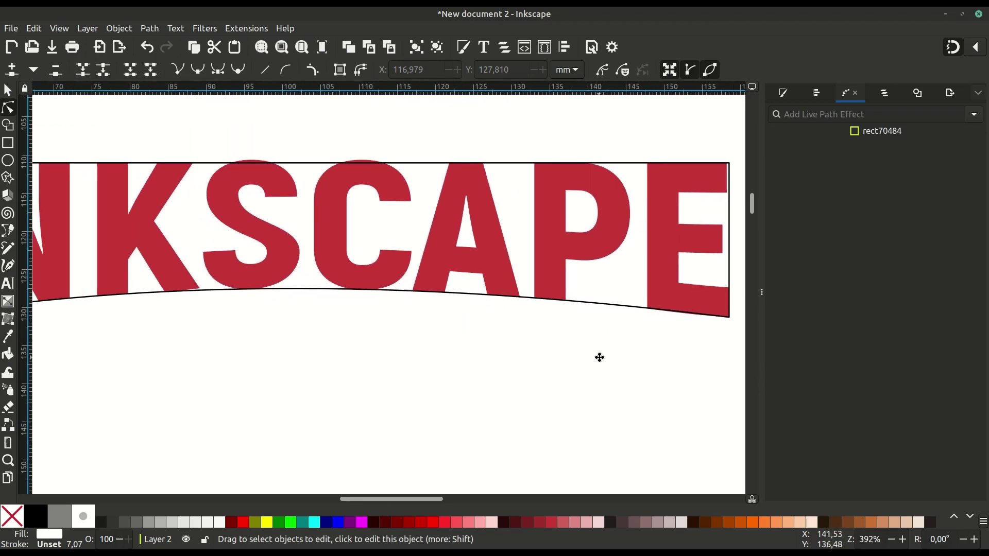
scroll(515, 353, "left", 4)
scroll(443, 350, "left", 1)
scroll(346, 300, "up", 1)
scroll(345, 300, "up", 2)
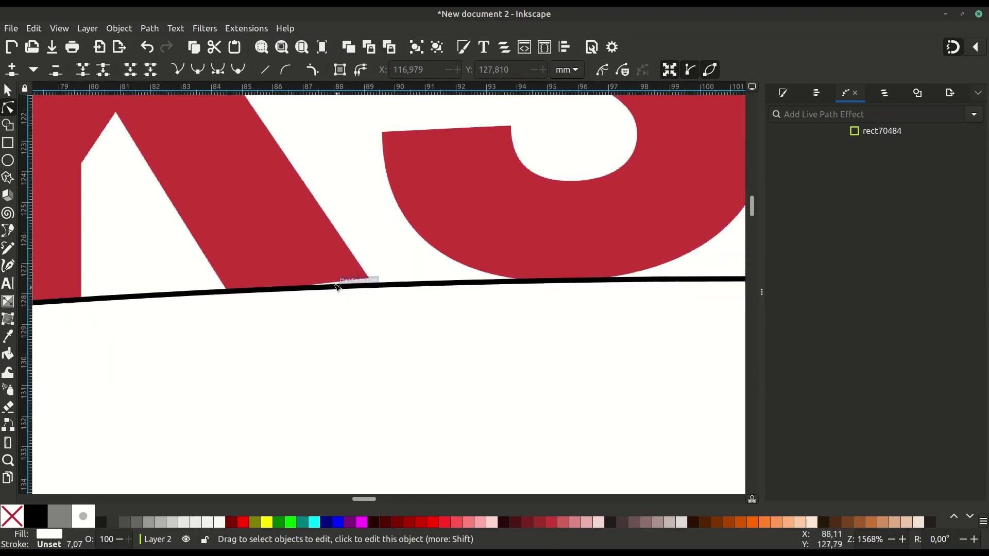
scroll(346, 299, "up", 2)
scroll(360, 289, "up", 1)
left_click(396, 281)
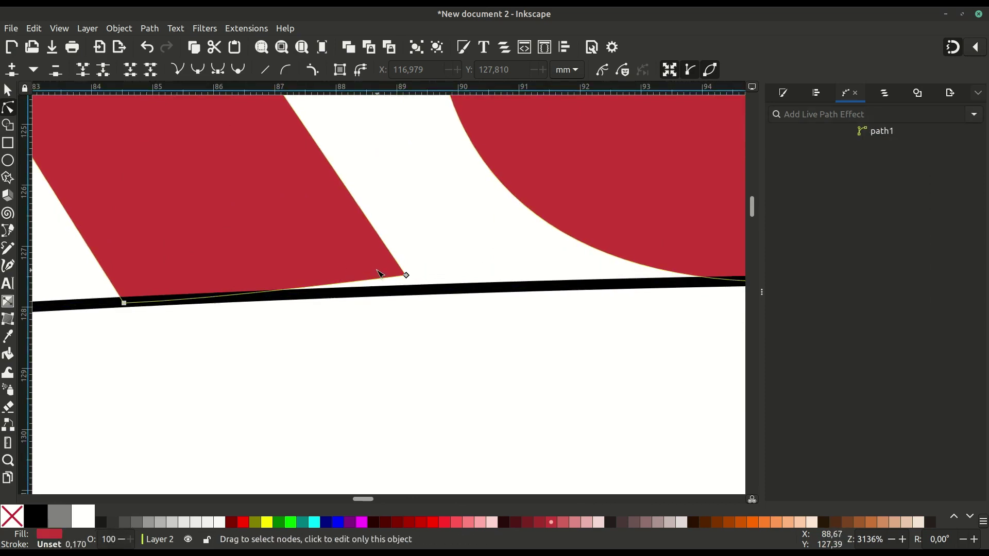
left_click_drag(407, 277, 408, 289)
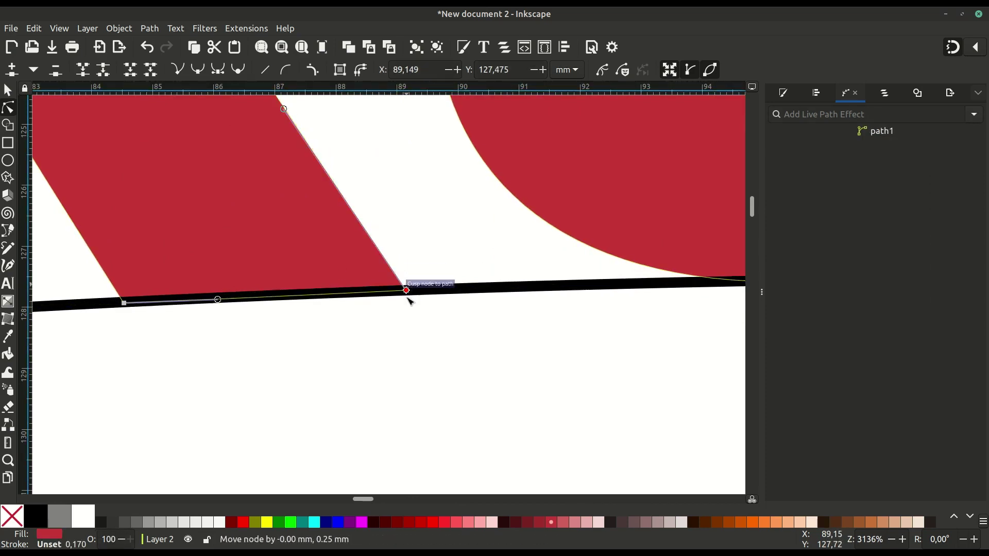
left_click(393, 335)
scroll(393, 335, "down", 3)
scroll(381, 335, "down", 2)
Step: With the Selector, move the INKSCAPE text beneath the curved outline and nudge it into place
scroll(329, 317, "down", 2)
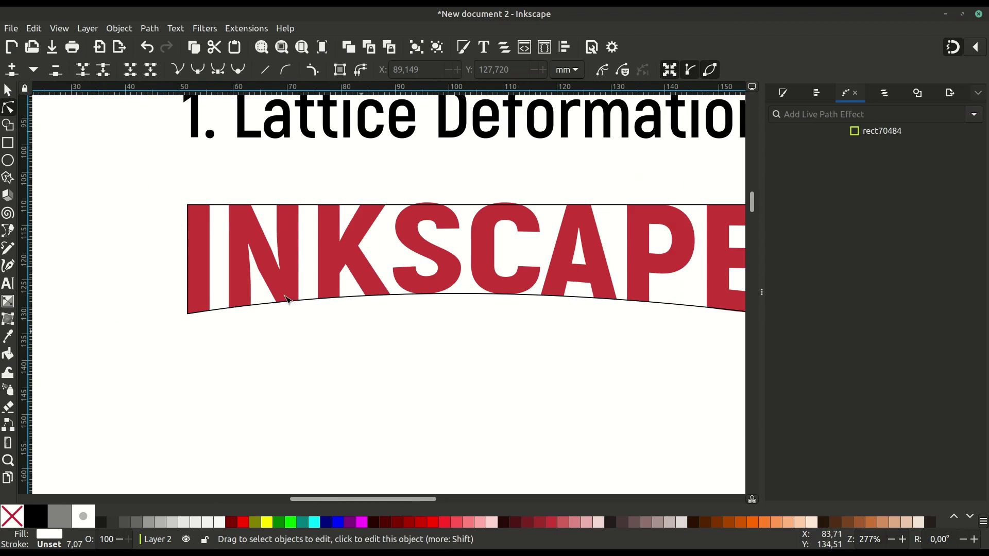
key("s")
scroll(194, 236, "down", 2)
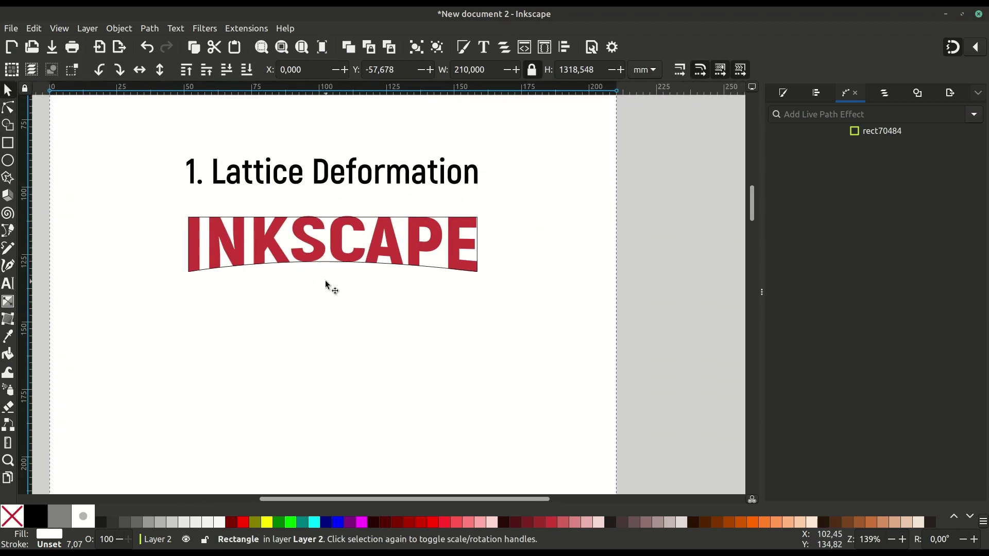
scroll(326, 284, "down", 1)
left_click_drag(314, 225, 317, 306)
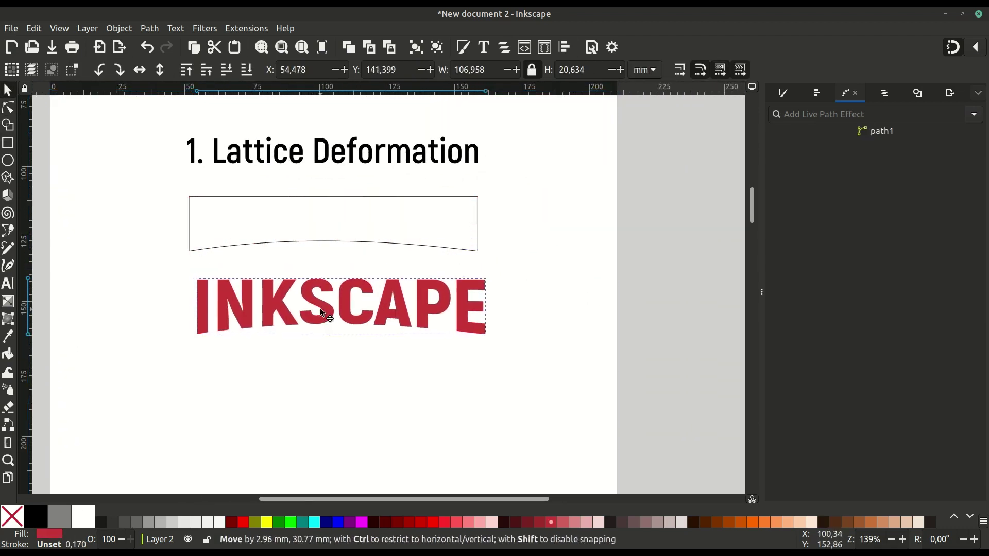
left_click(332, 242)
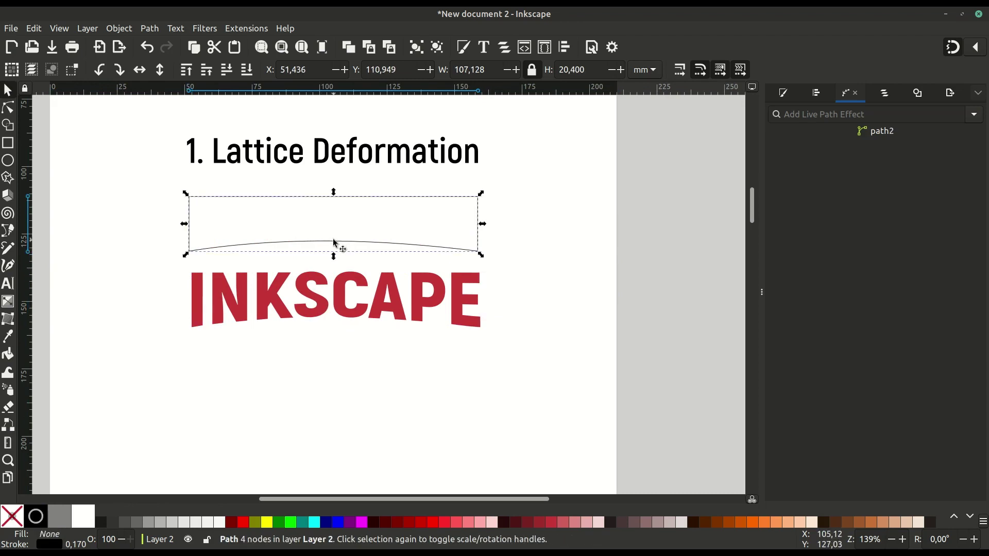
left_click_drag(338, 306, 336, 303)
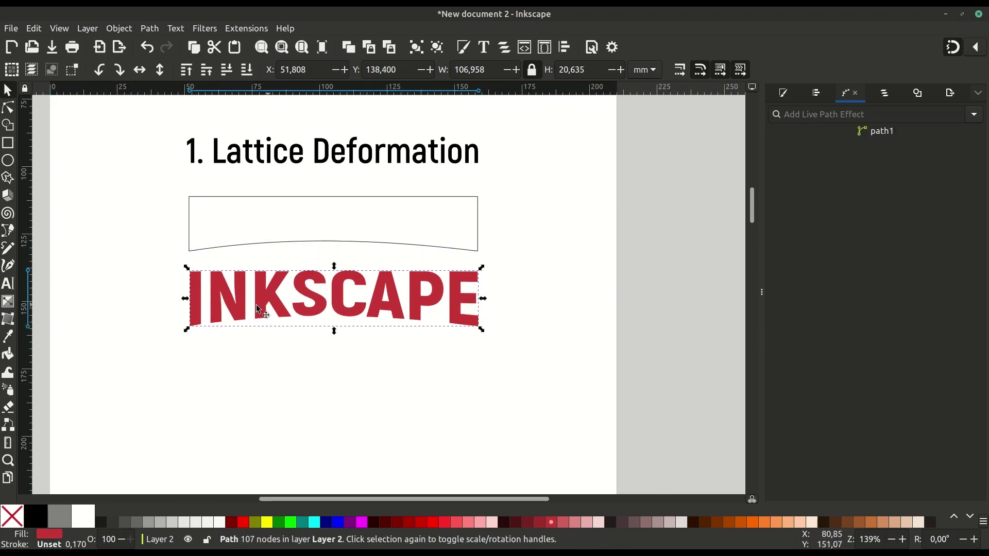
Step: Scroll down to the 2. Envelope Deformation example
scroll(349, 316, "up", 1)
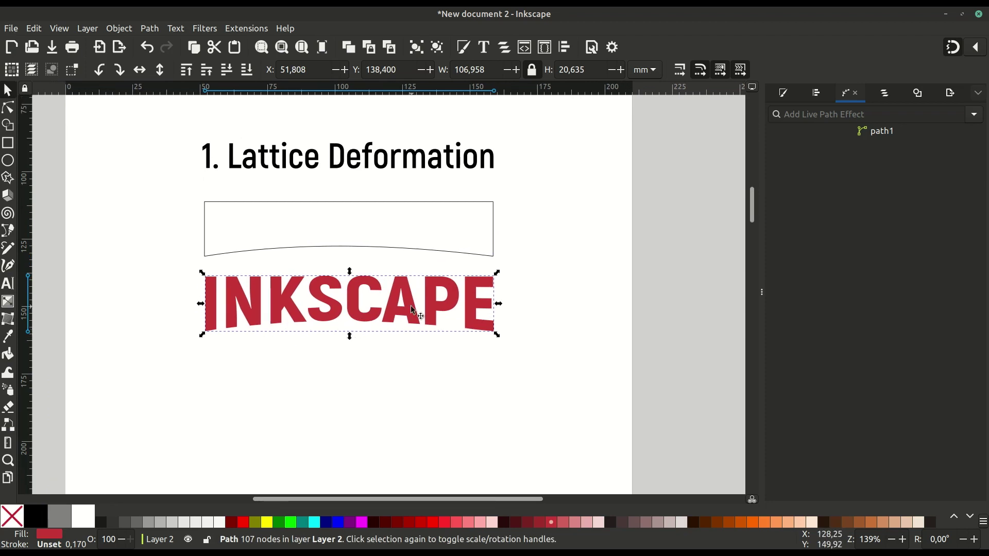
scroll(424, 315, "down", 10)
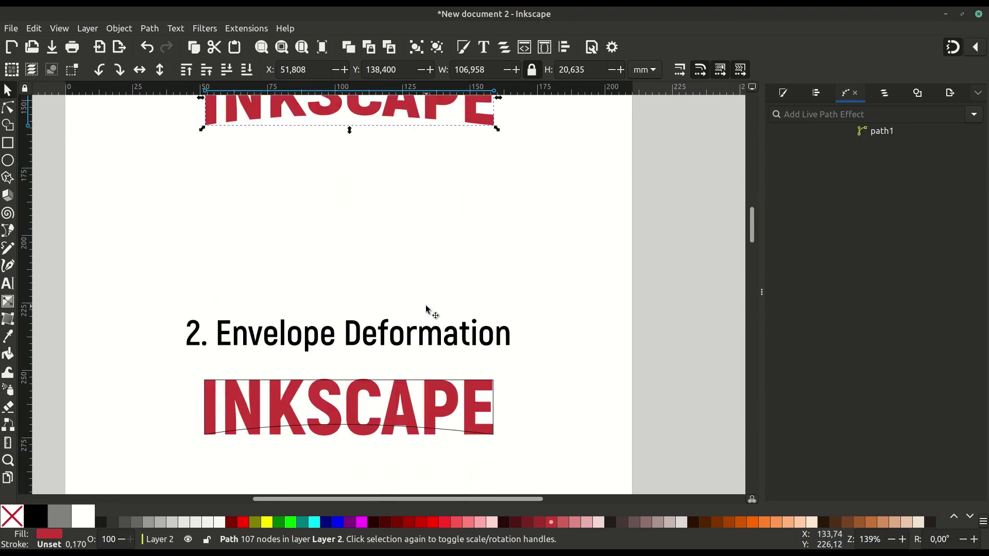
scroll(316, 265, "down", 3)
scroll(316, 257, "up", 1, "ctrl")
scroll(360, 236, "left", 1)
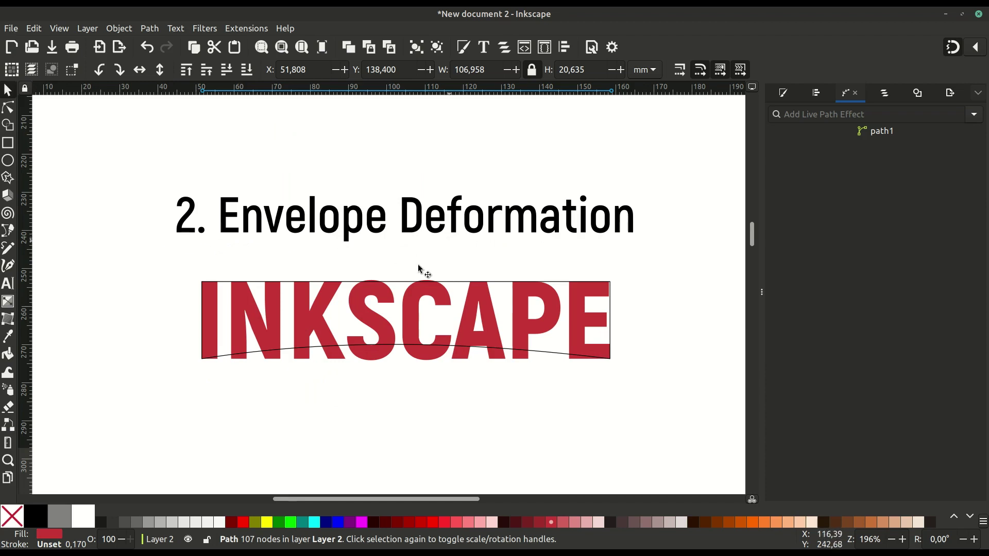
Step: Apply Envelope Deformation to the second INKSCAPE lettering, found by searching 'enve' in Path Effects
left_click(364, 316)
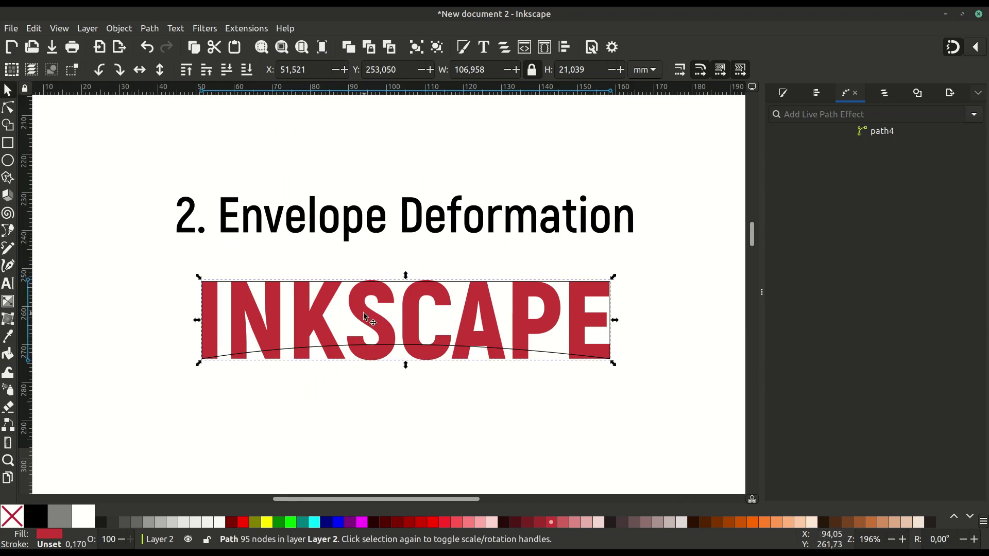
left_click(150, 29)
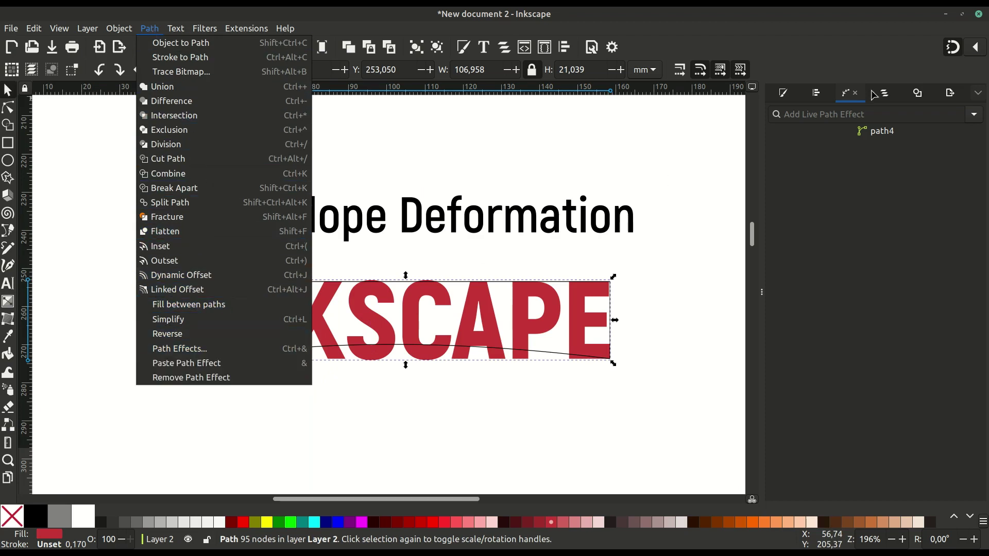
left_click(872, 123)
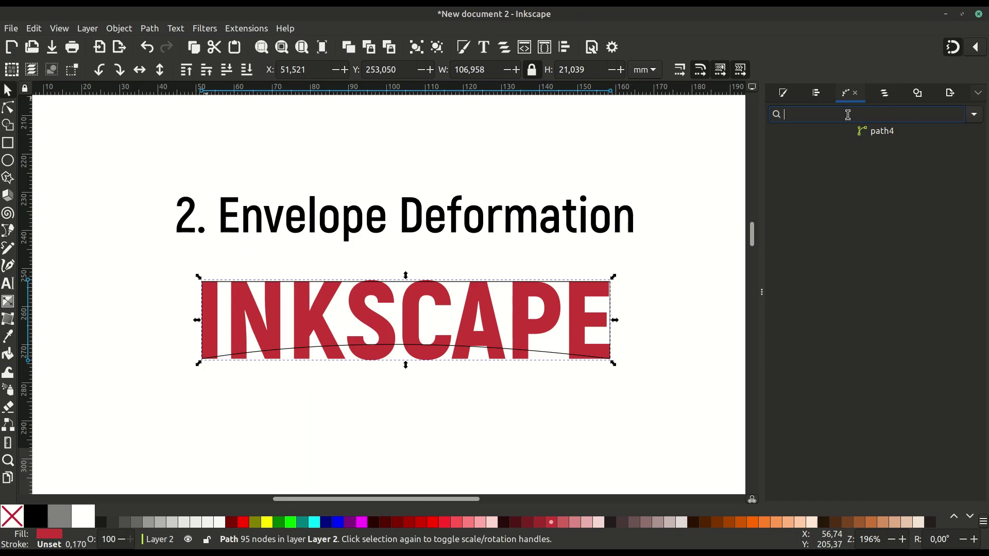
type("en")
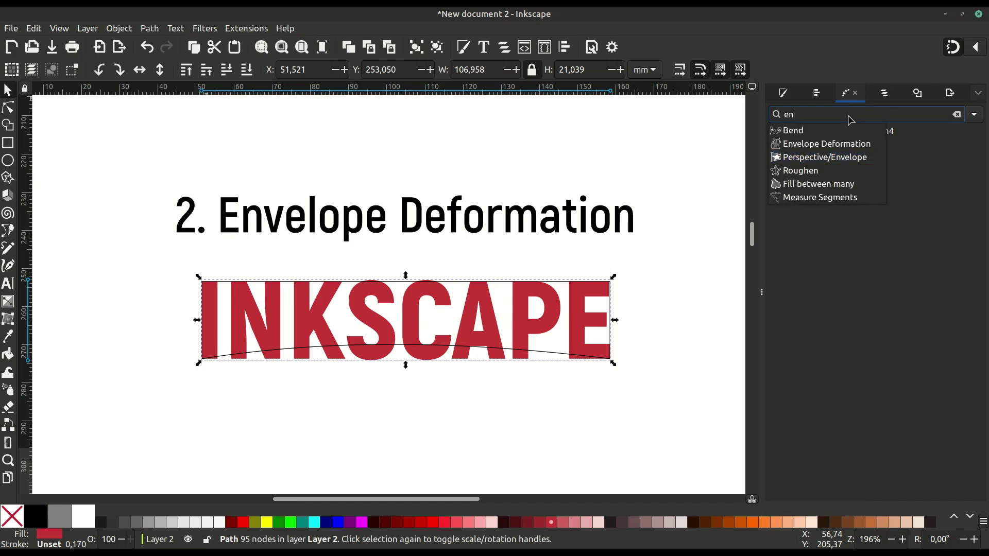
type("ve")
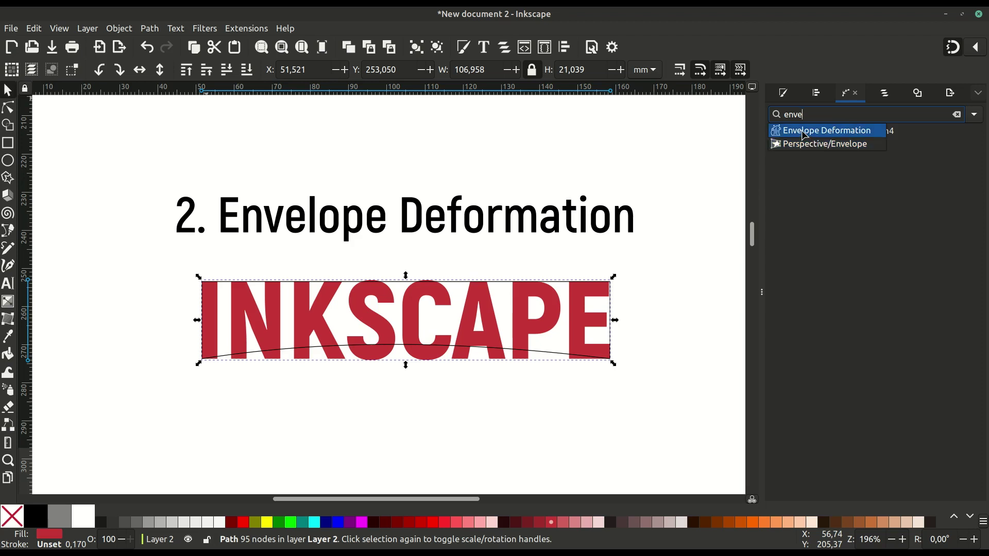
left_click(805, 135)
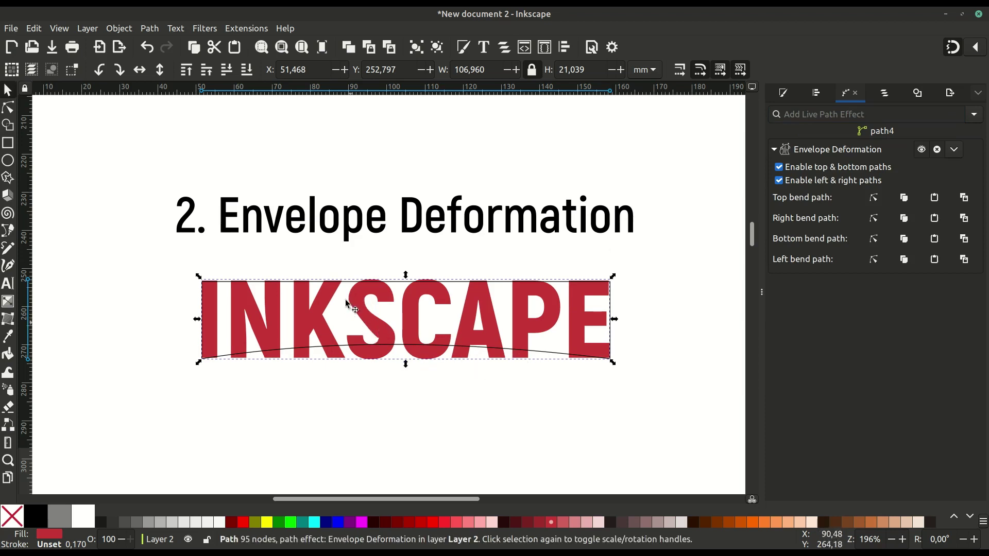
Step: Toggle on-canvas editing of the top, right and bottom bend paths, ending on the bottom bend path
scroll(363, 334, "up", 1)
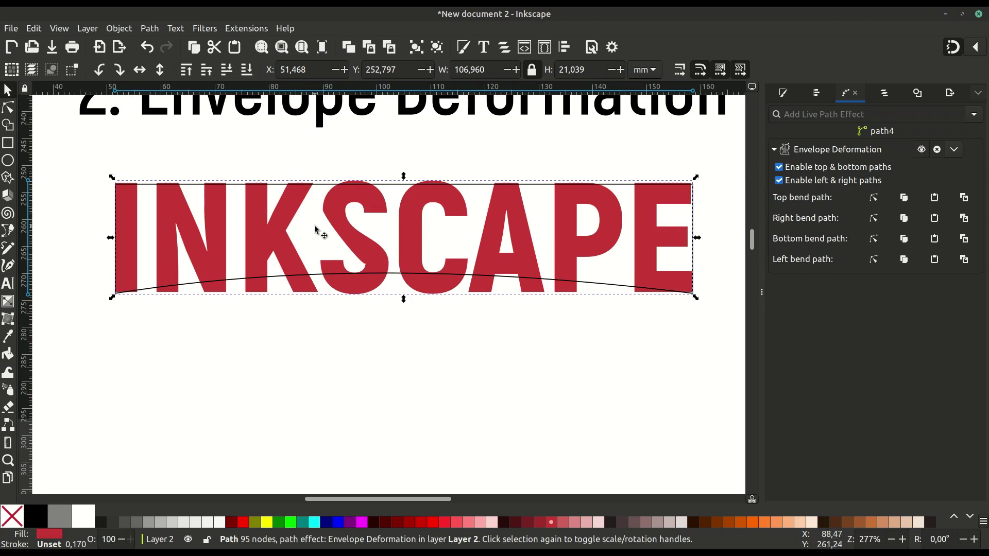
left_click(874, 199)
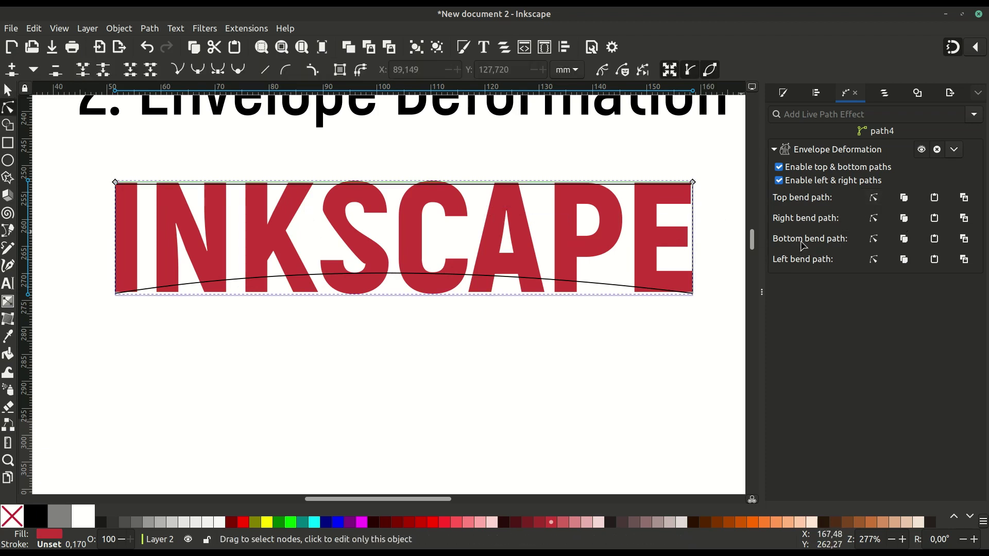
left_click(874, 218)
left_click(874, 241)
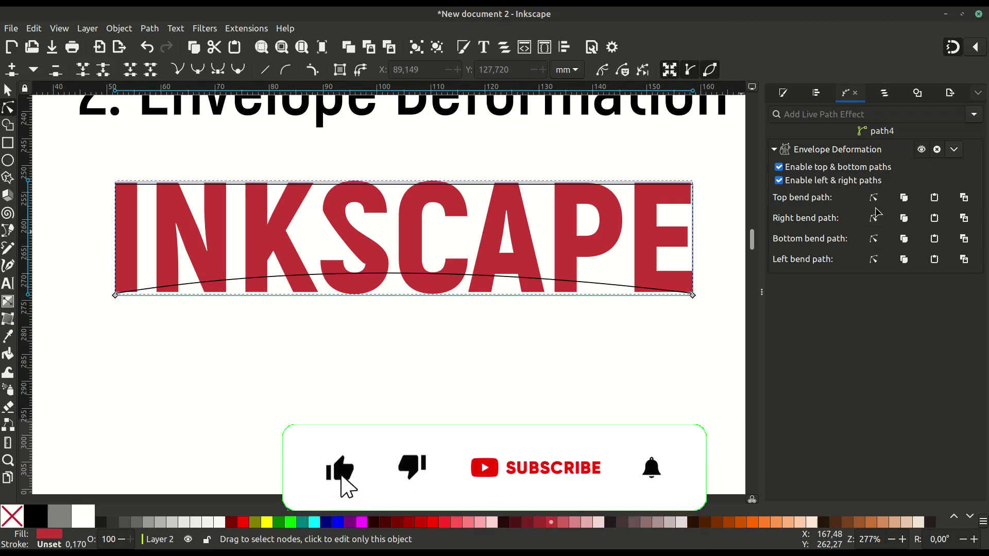
left_click(875, 199)
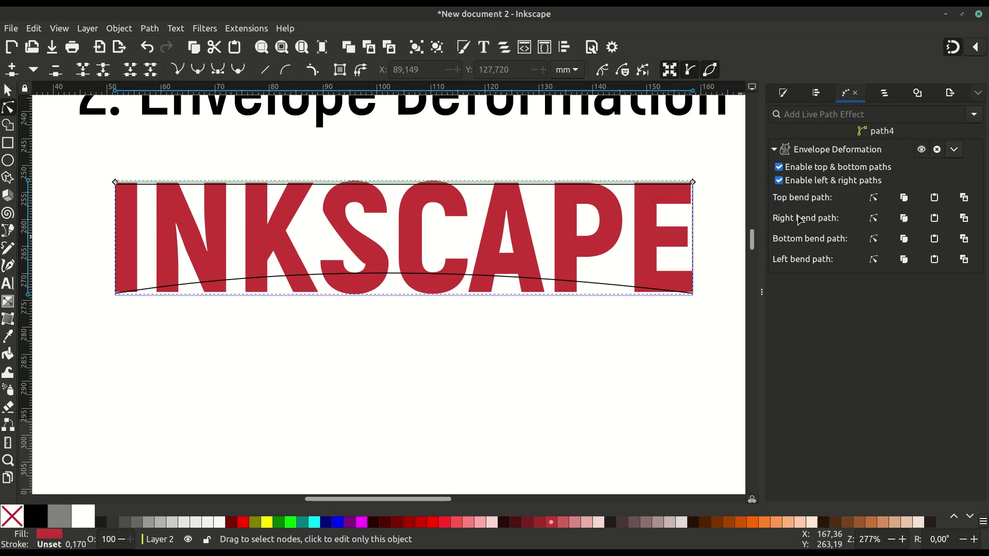
left_click(874, 218)
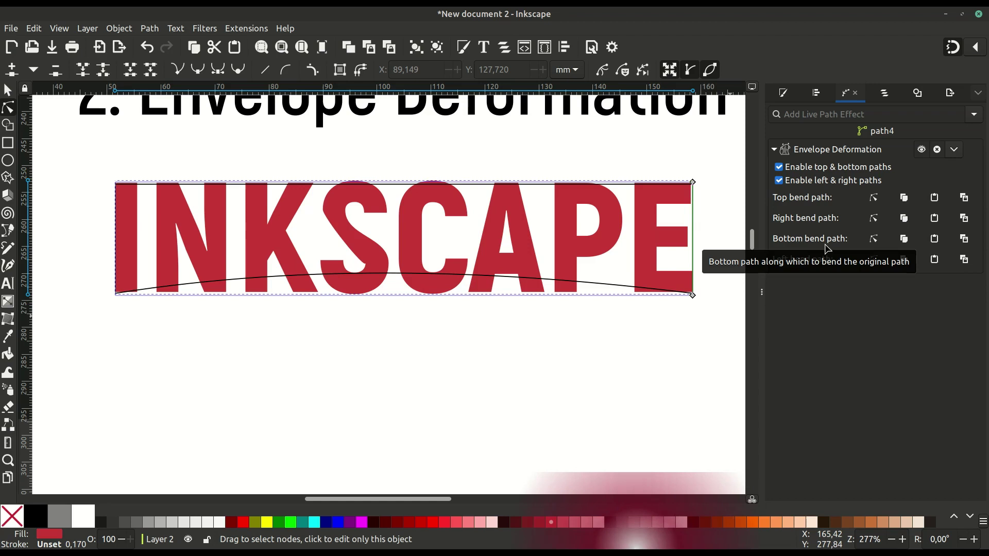
left_click(874, 239)
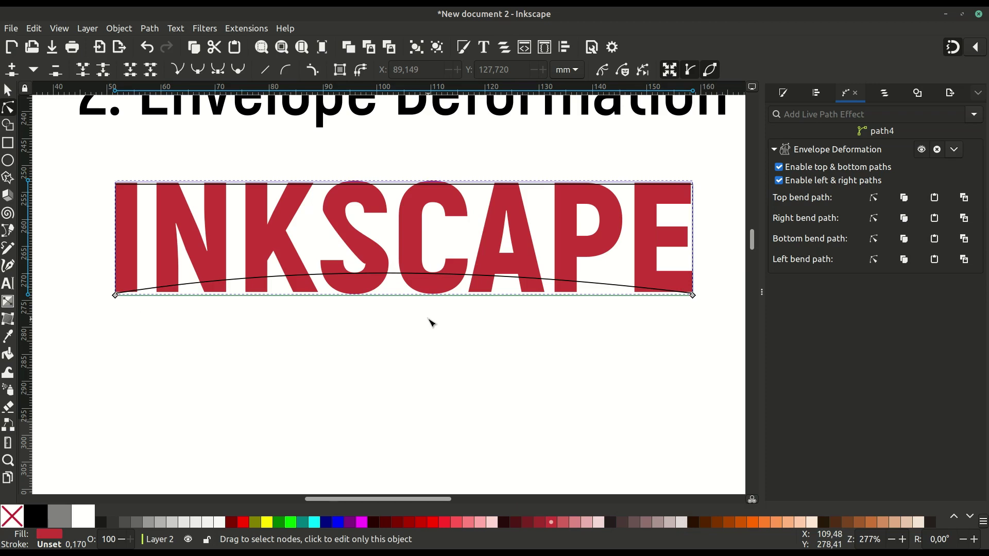
Step: Drag the envelope's bottom bend segment upward with Ctrl until it matches the black arch
scroll(427, 321, "up", 1)
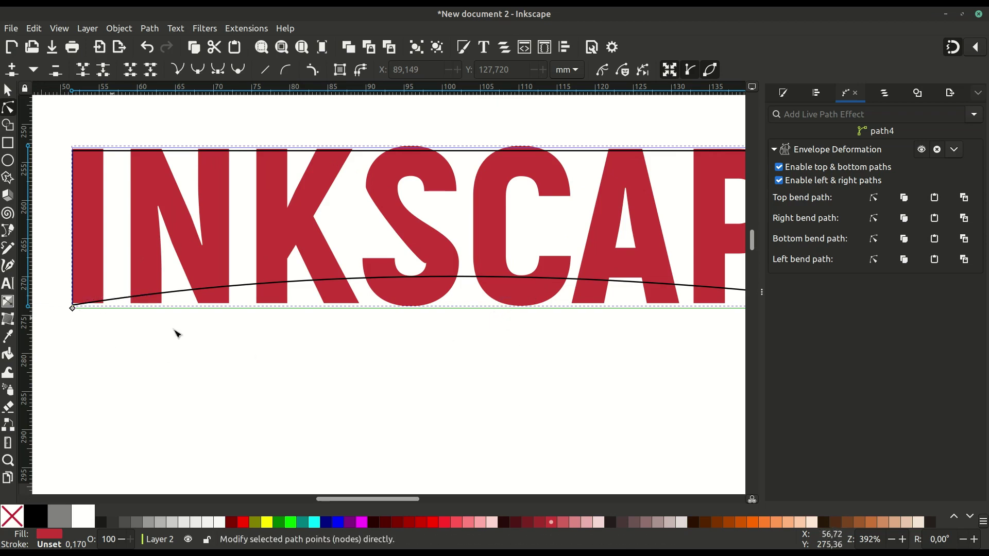
scroll(536, 327, "up", 1)
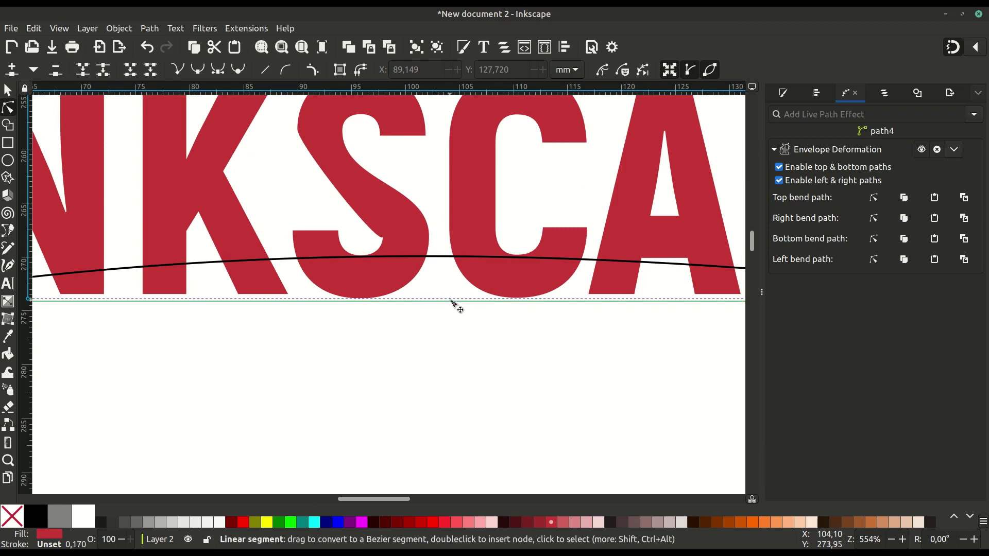
scroll(475, 322, "down", 2)
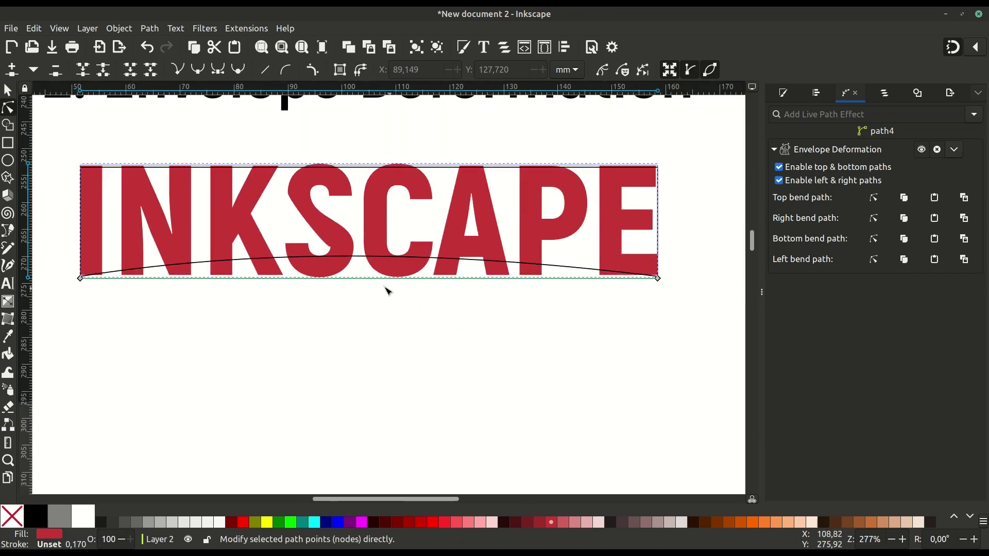
left_click_drag(374, 285, 386, 289)
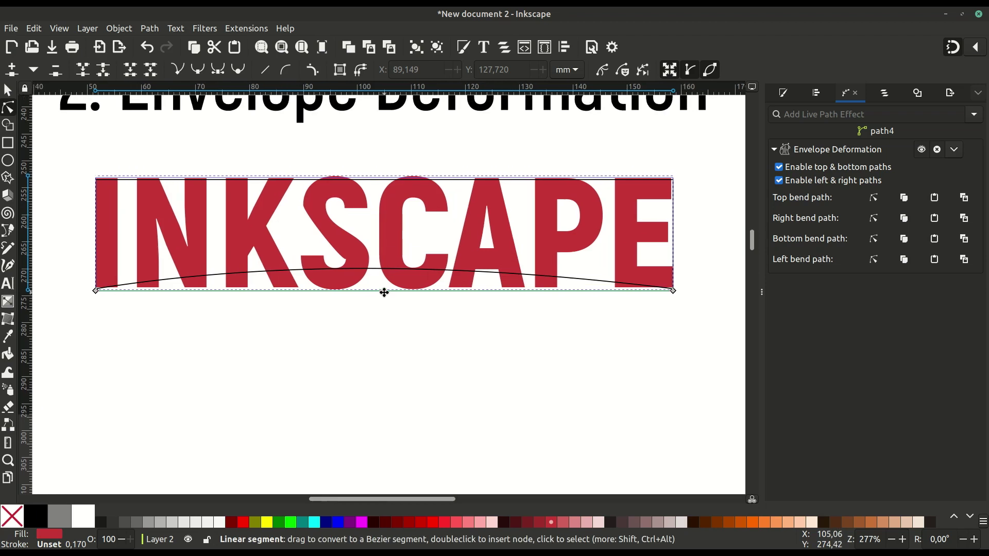
scroll(386, 290, "up", 1)
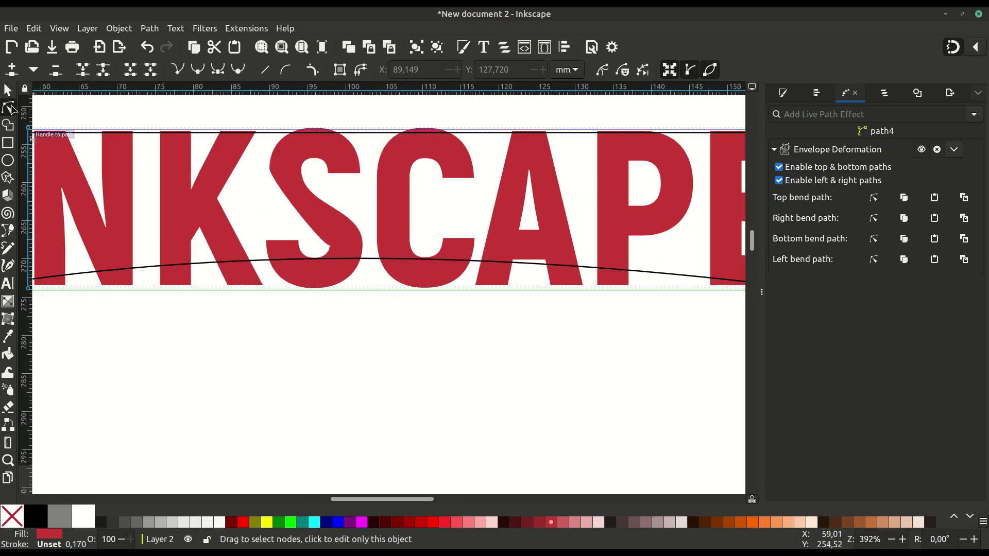
scroll(402, 324, "left", 3)
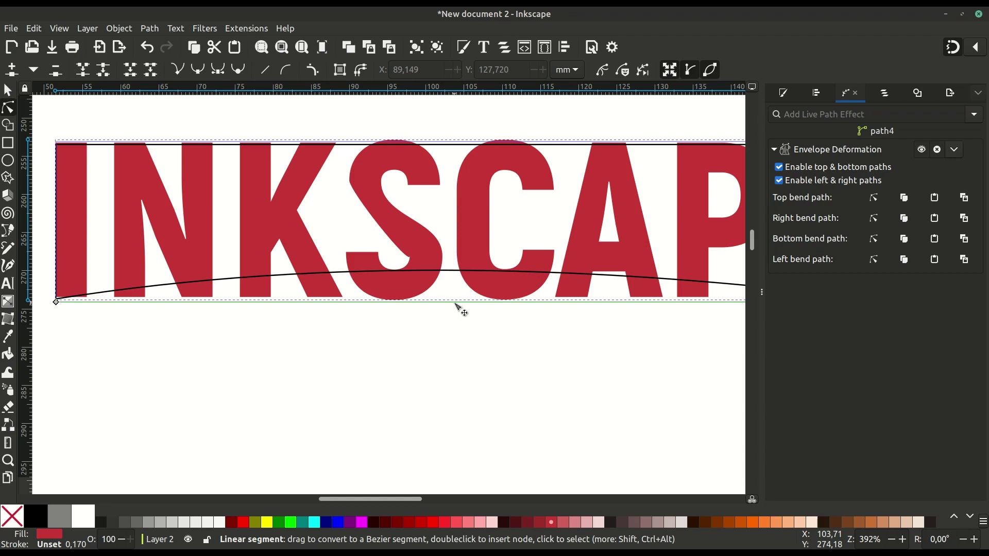
key("ctrl")
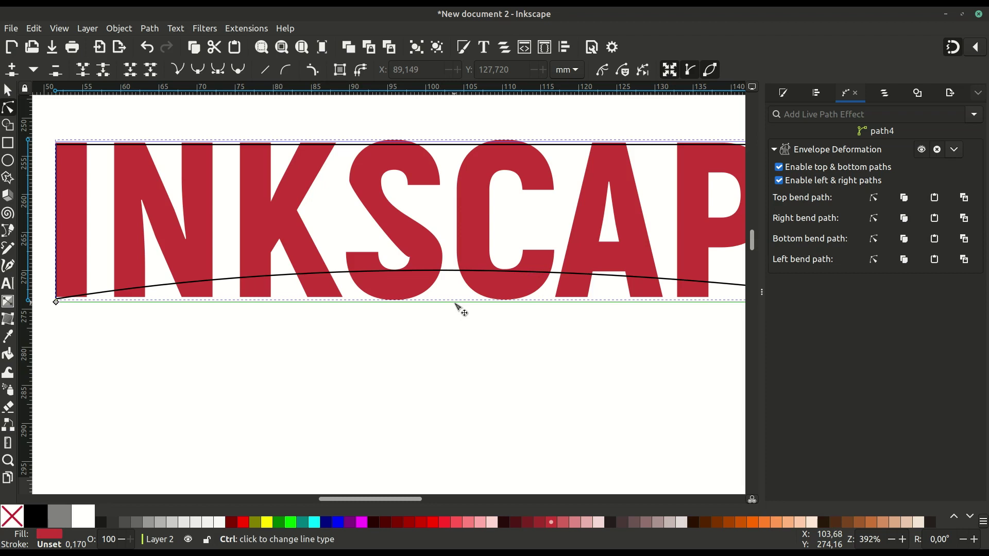
left_click_drag(455, 302, 450, 276)
mouse_move(459, 322)
left_mouse_down()
mouse_move(366, 358)
mouse_move(472, 331)
left_mouse_up()
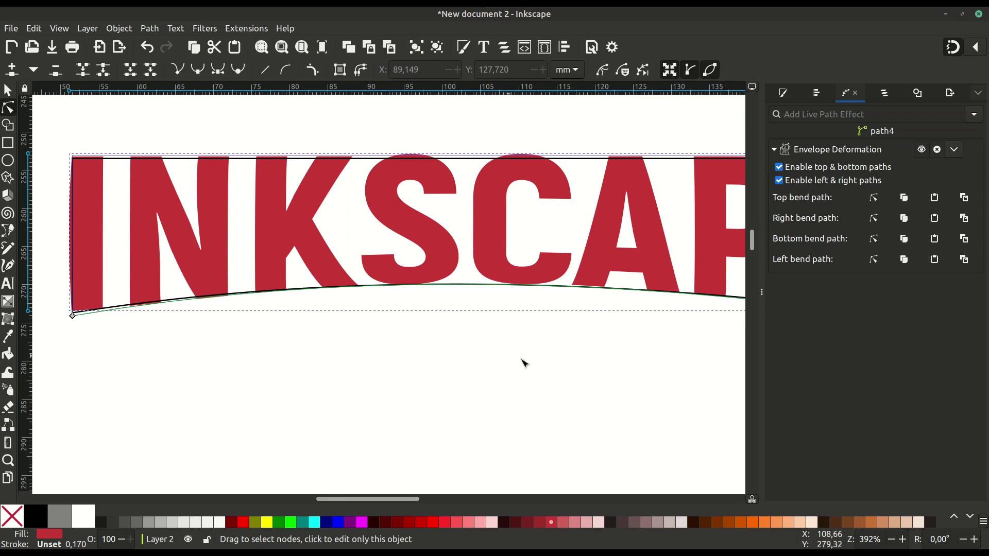
scroll(289, 323, "left", 5)
scroll(303, 316, "up", 3)
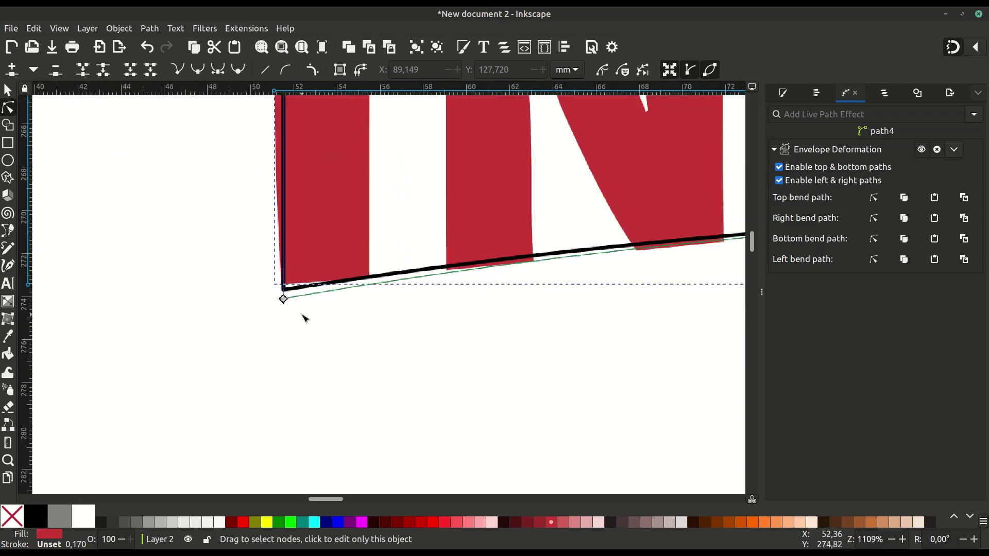
scroll(441, 318, "right", 5)
scroll(508, 292, "up", 2)
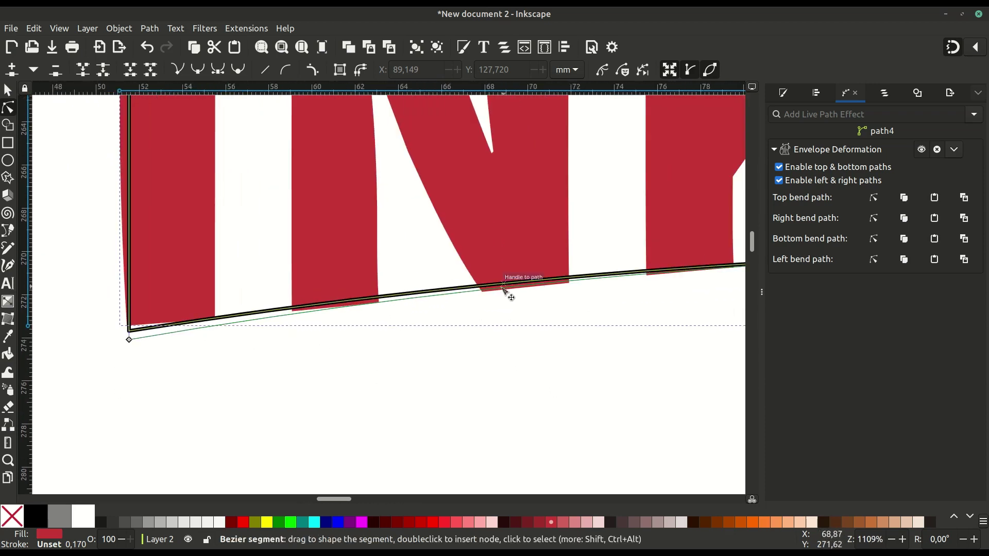
mouse_move(530, 360)
left_mouse_down()
mouse_move(346, 403)
mouse_move(186, 426)
left_mouse_up()
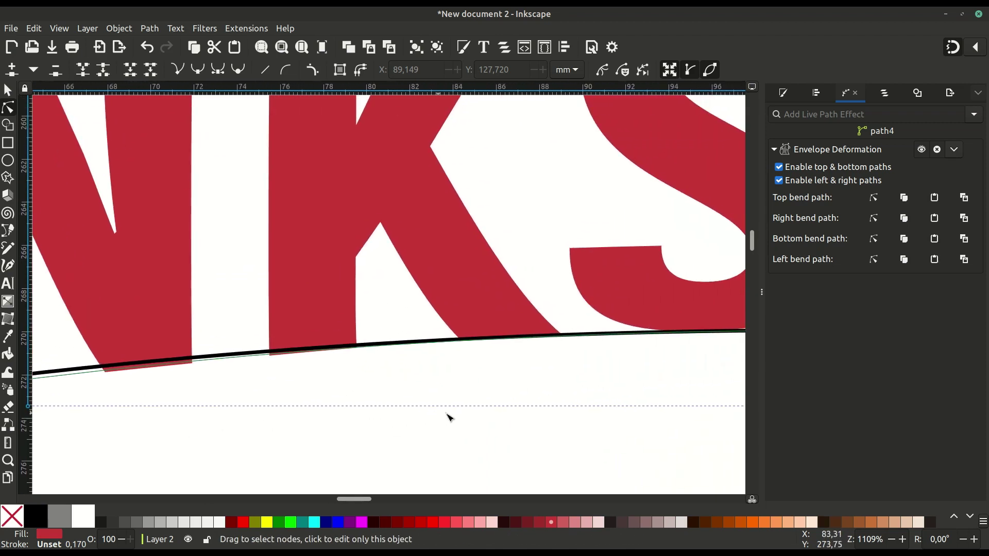
scroll(549, 399, "down", 2, "ctrl")
scroll(338, 413, "down", 1, "ctrl")
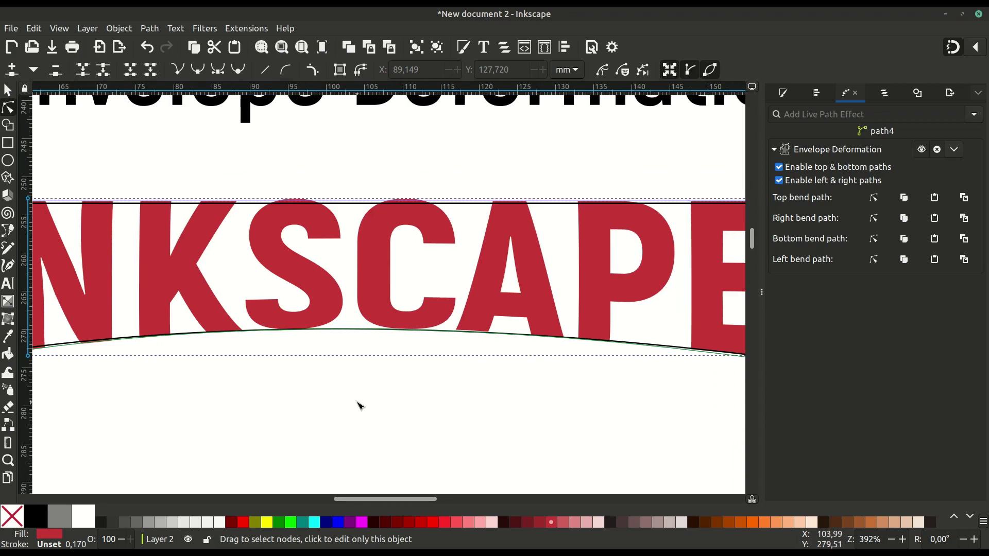
scroll(330, 360, "down", 3)
left_click_drag(304, 318, 370, 353)
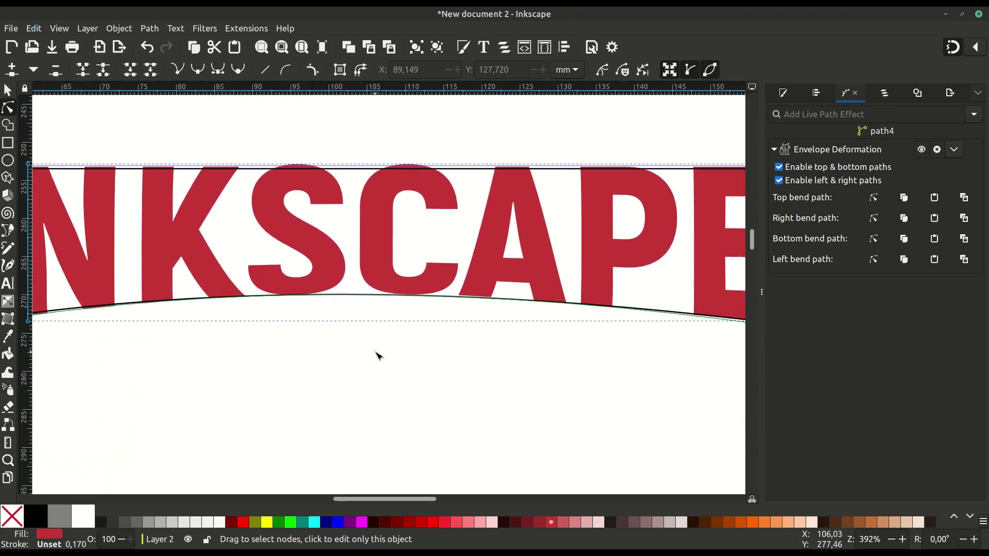
scroll(278, 329, "up", 1, "ctrl")
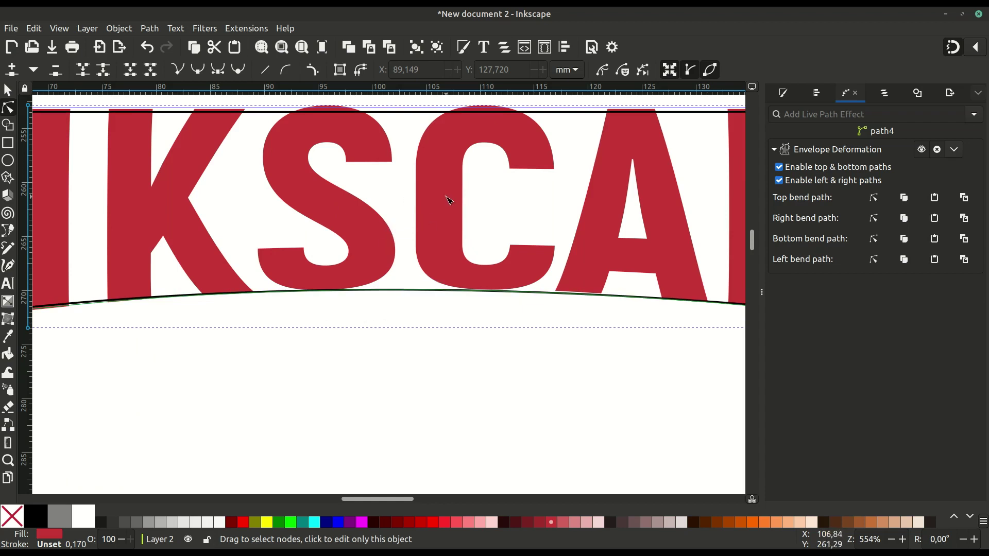
Step: Bake the envelope warp into a plain path with Object to Path, then reselect the letters
left_click(154, 30)
left_click(162, 40)
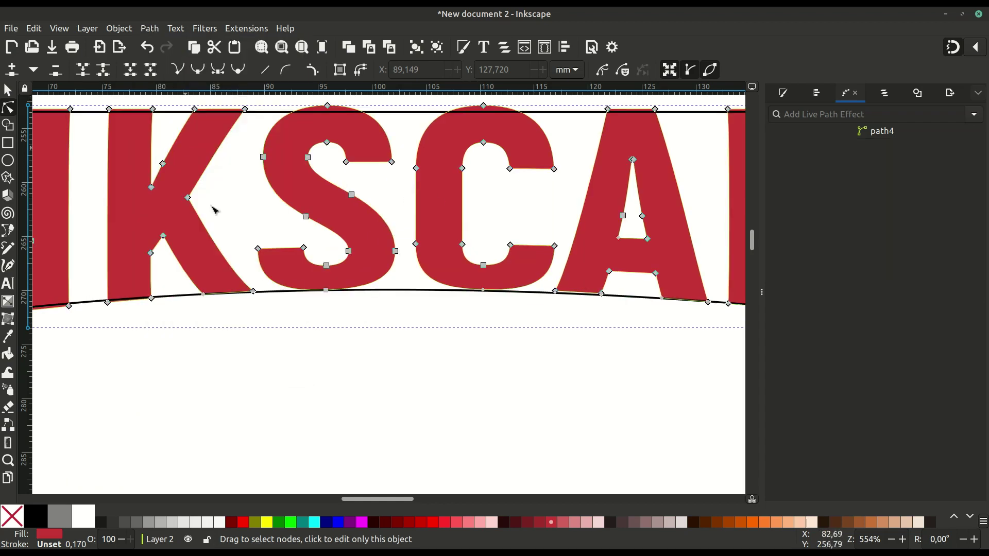
left_click(312, 365)
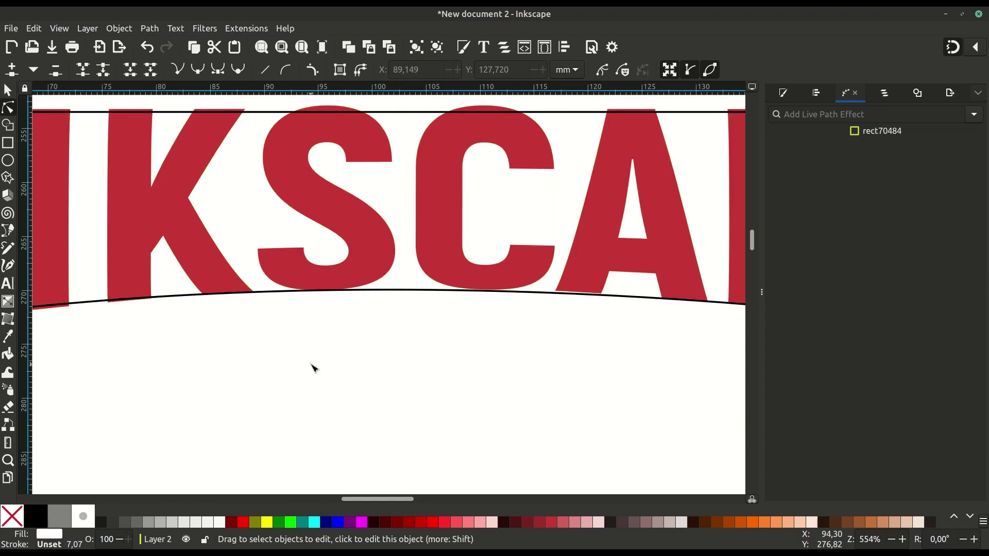
scroll(239, 292, "up", 1)
scroll(233, 299, "up", 1)
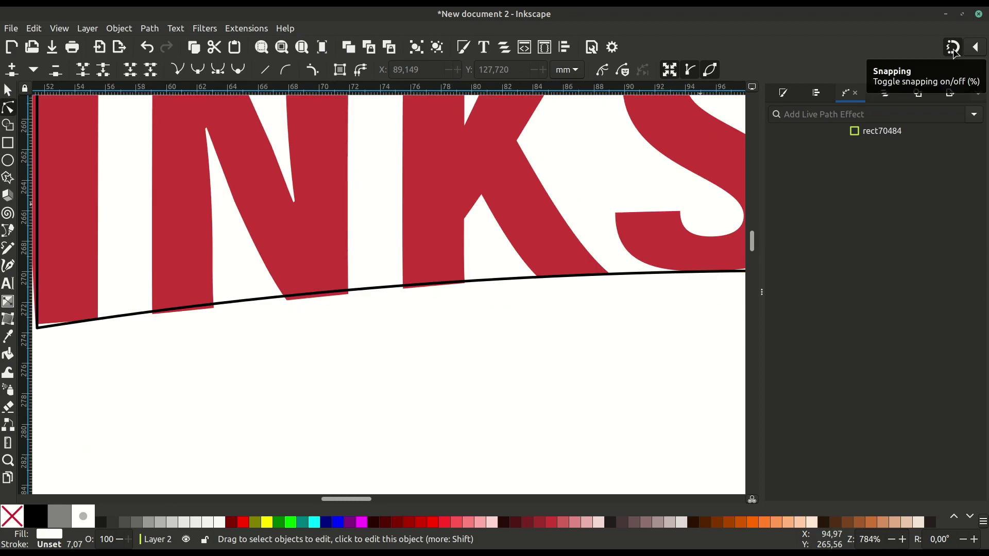
scroll(155, 263, "up", 1)
scroll(240, 257, "up", 1)
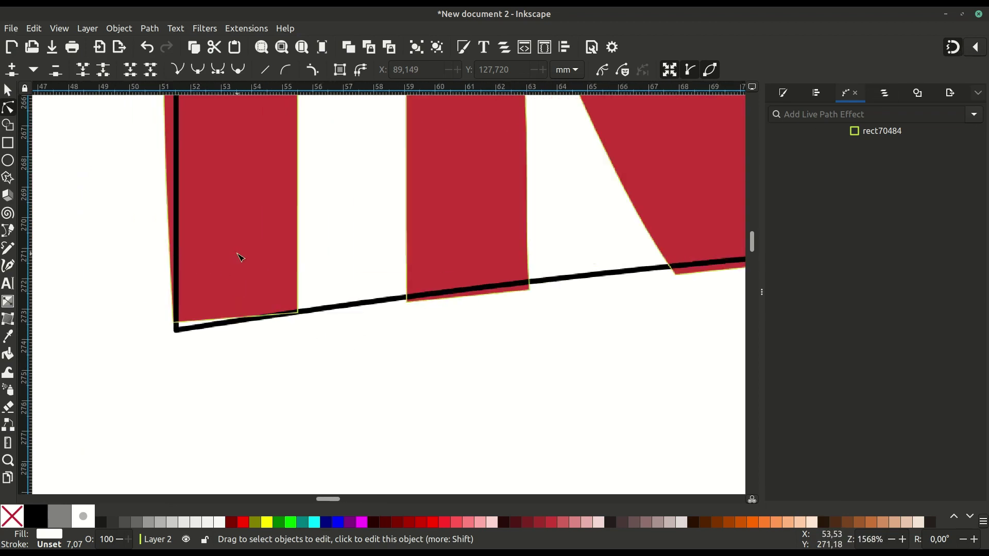
left_click(237, 261)
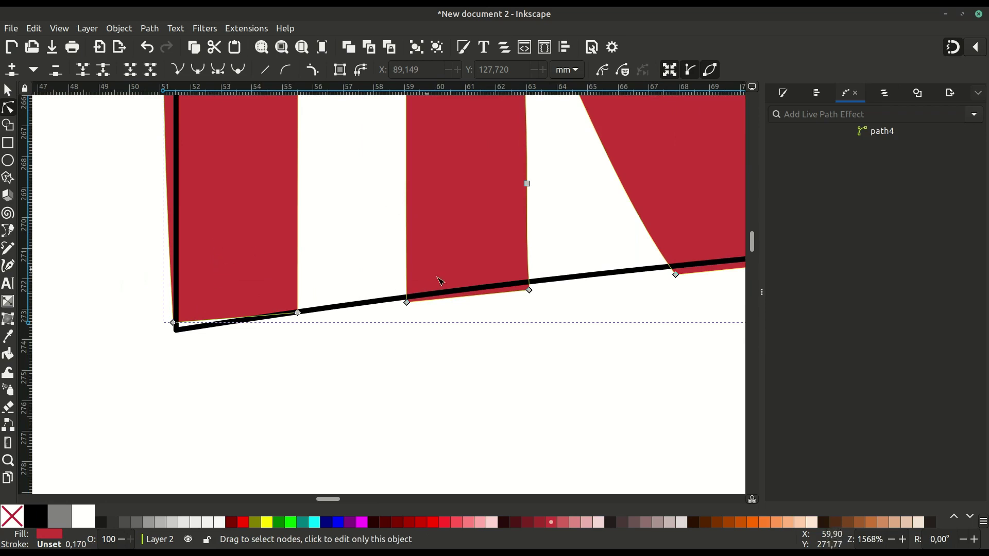
Step: Snap the I's bottom-left corner and the N stem's bottom corner onto the curve
scroll(216, 294, "up", 1)
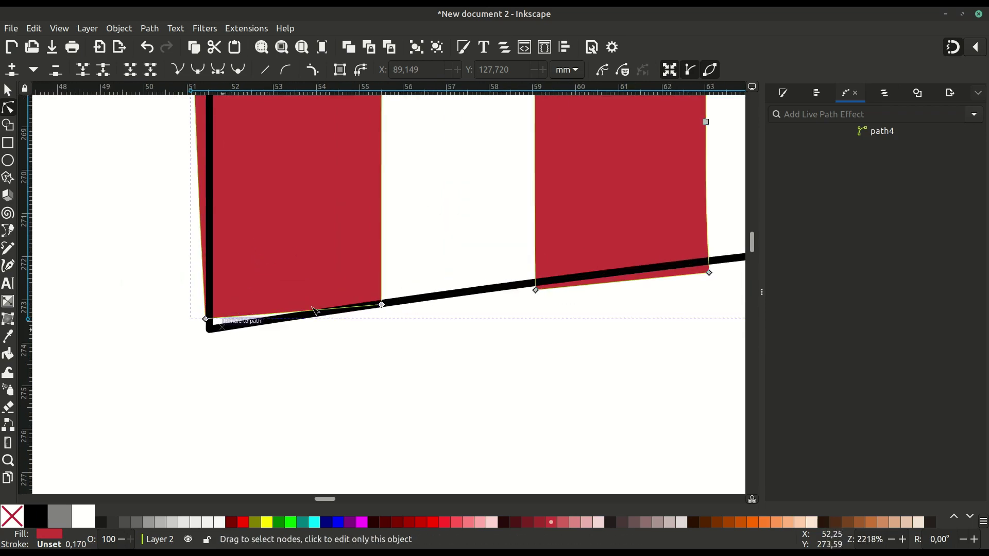
mouse_move(206, 320)
left_mouse_down()
mouse_move(210, 336)
mouse_move(238, 330)
left_mouse_up()
scroll(238, 336, "right", 10)
scroll(239, 335, "up", 2)
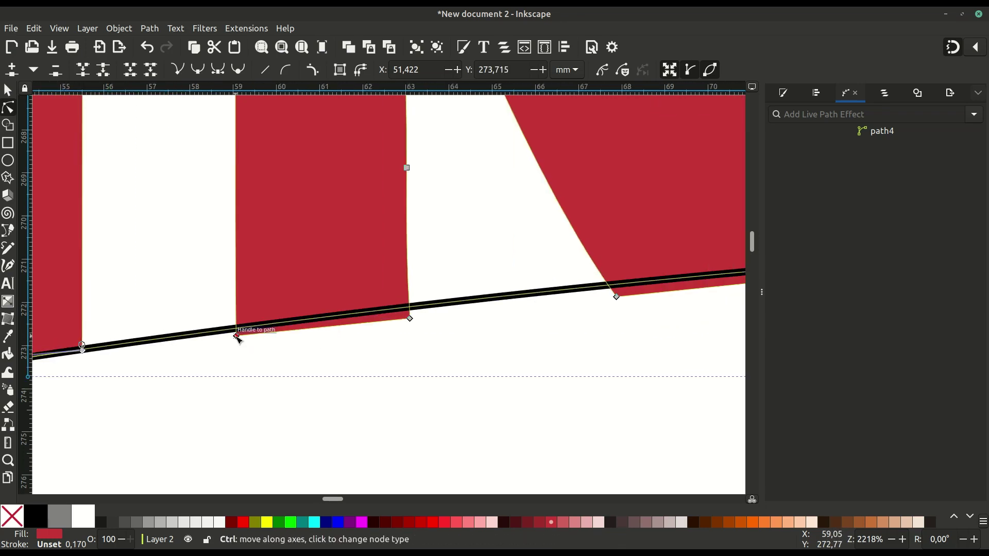
left_click_drag(412, 321, 410, 308)
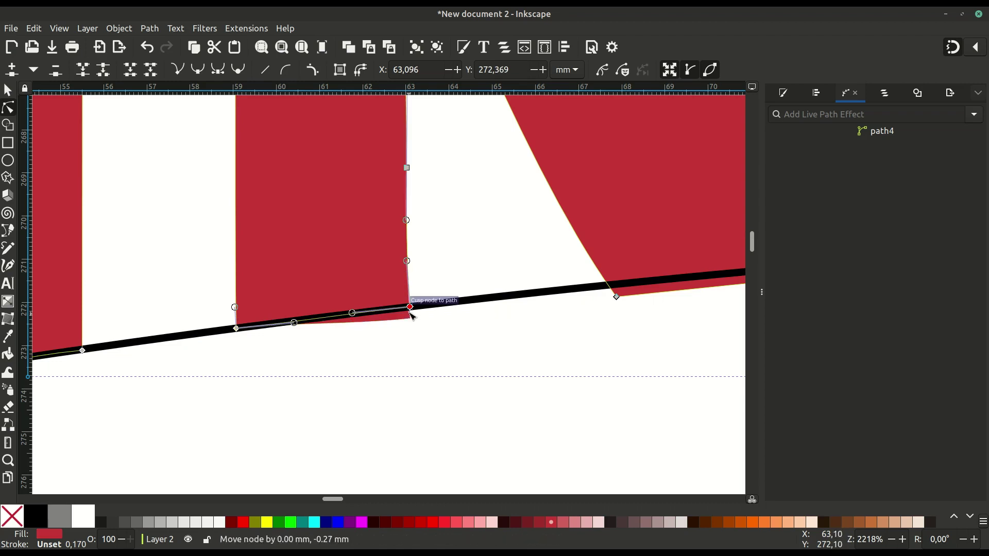
scroll(230, 397, "right", 10)
scroll(230, 397, "up", 2)
scroll(289, 335, "down", 3)
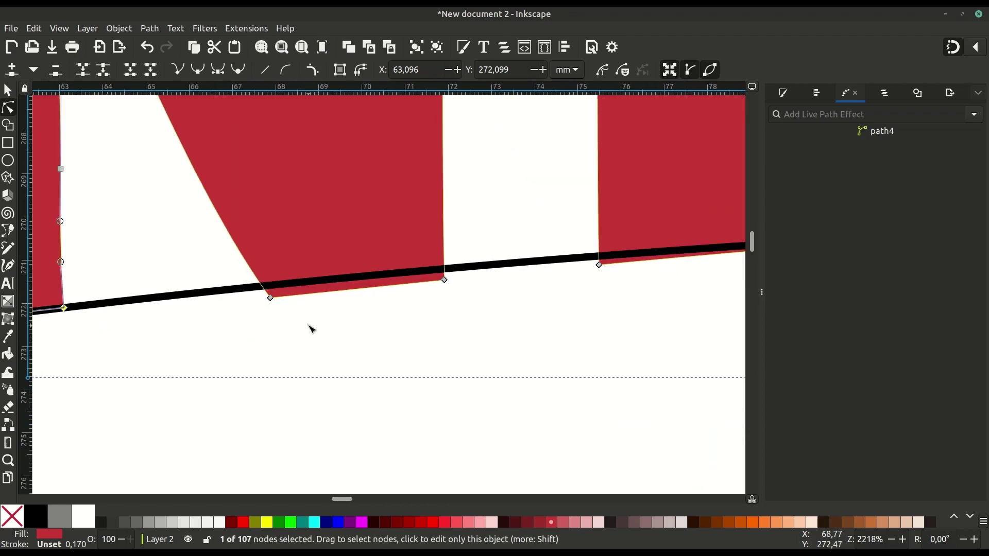
scroll(299, 309, "up", 1, "ctrl")
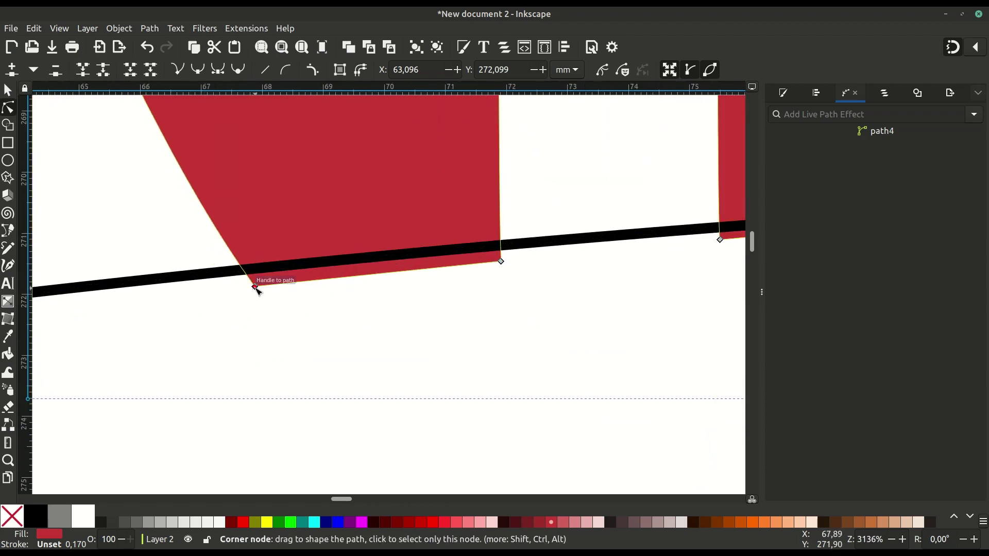
Step: Lift the N's diagonal and right-stem bottom corners onto the black curve
left_click_drag(255, 287, 255, 268)
left_click_drag(502, 263, 503, 256)
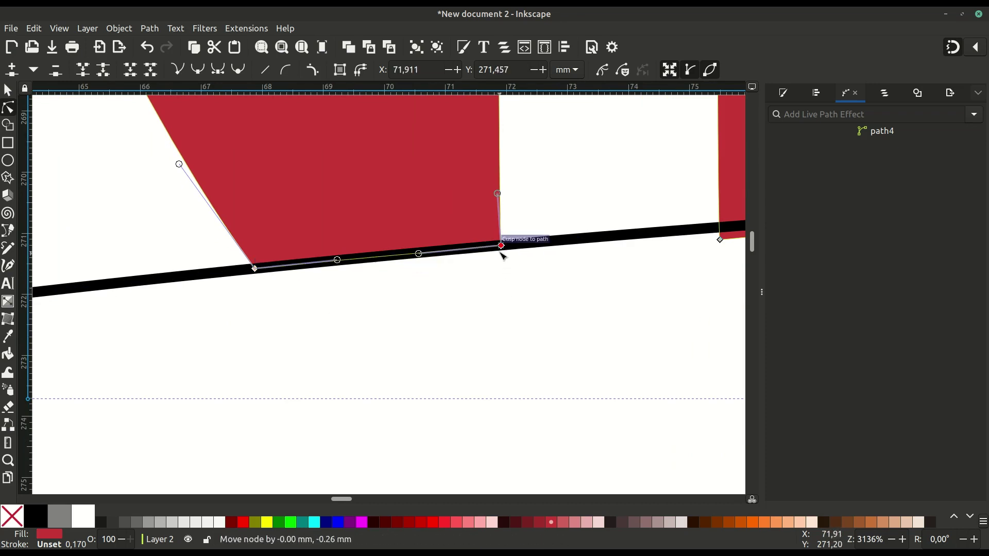
scroll(249, 375, "right", 8)
scroll(250, 376, "up", 1)
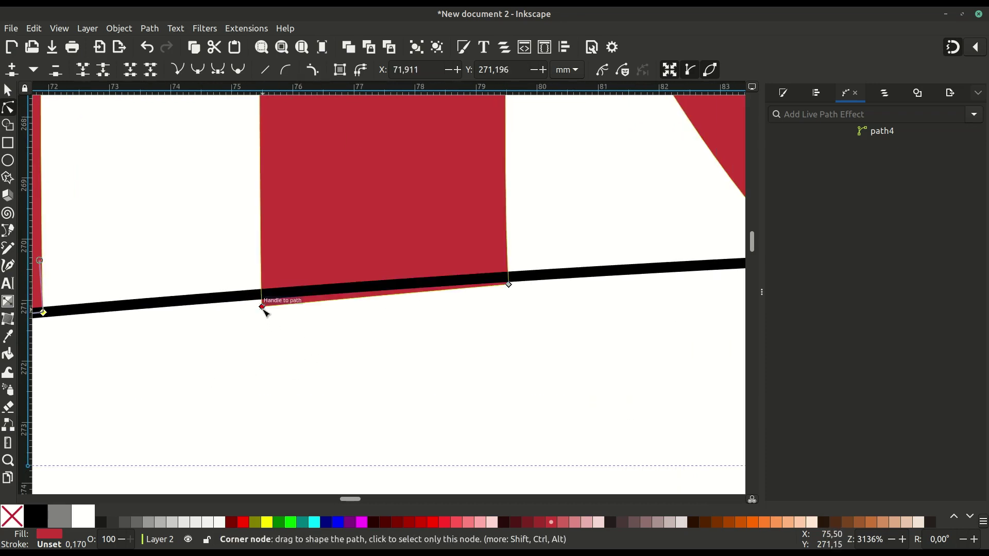
left_click_drag(265, 320, 265, 309)
left_click_drag(509, 285, 509, 278)
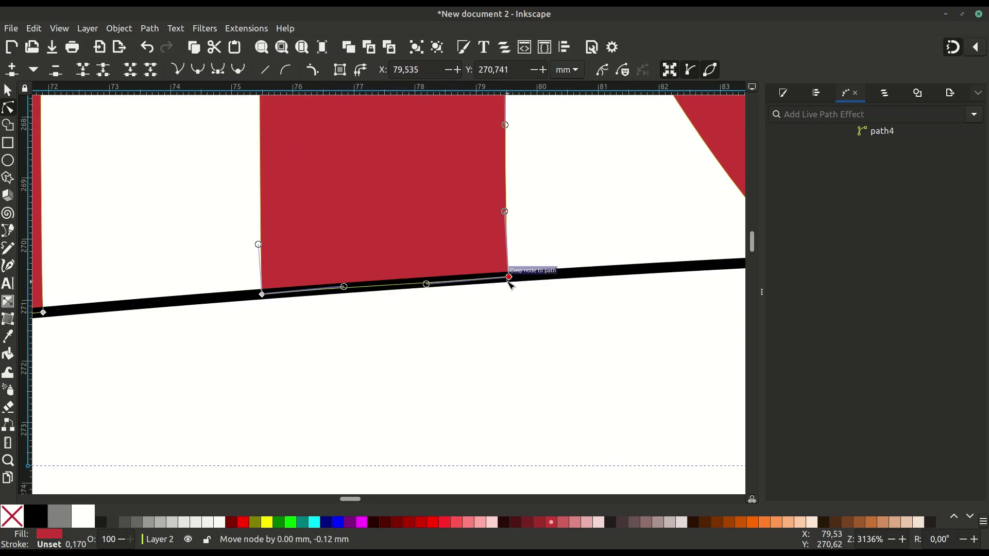
scroll(244, 346, "right", 6)
scroll(244, 346, "right", 5)
scroll(342, 380, "right", 5)
scroll(278, 335, "right", 5)
scroll(542, 406, "down", 2)
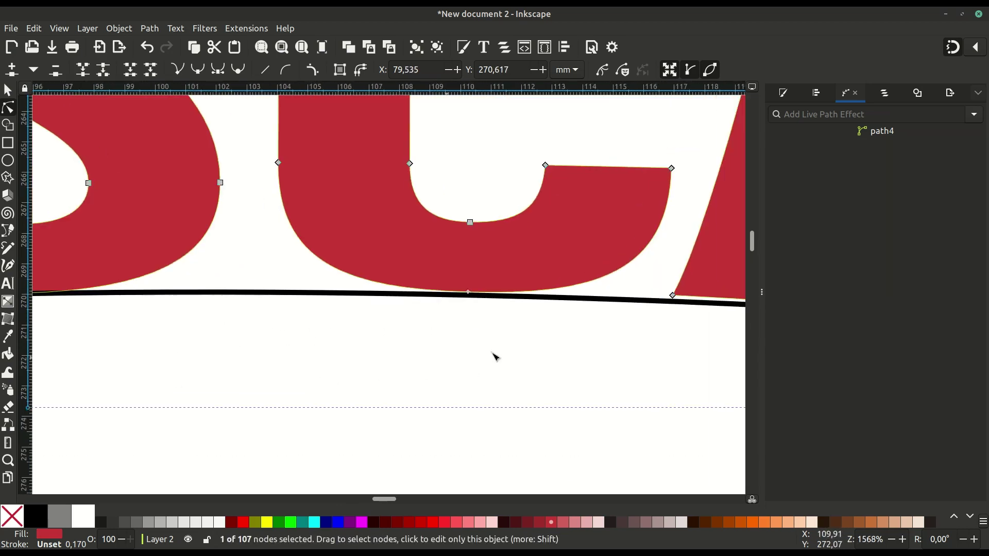
Step: Snap the U's bottom node onto the black line and select the two bottom nodes
scroll(361, 282, "up", 1)
scroll(363, 281, "up", 2)
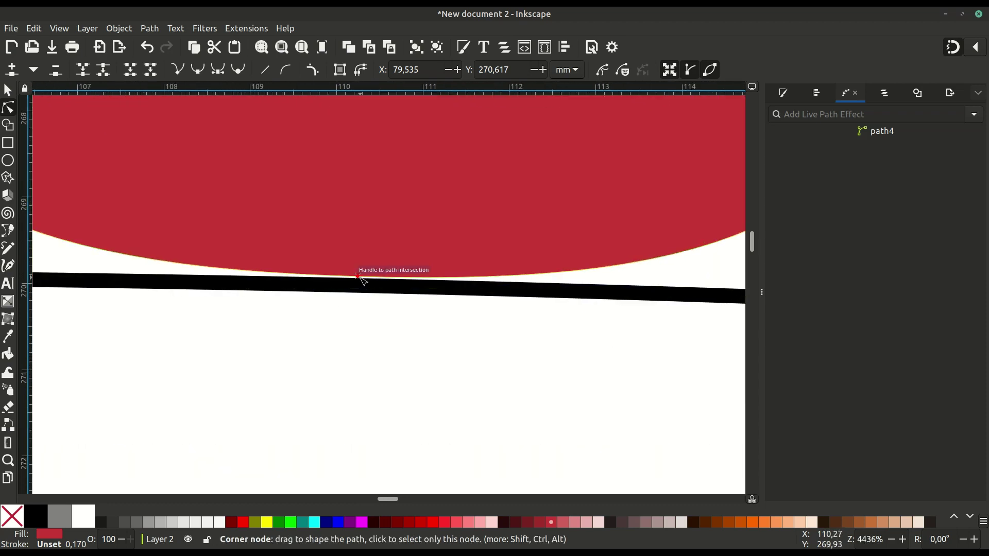
mouse_move(361, 278)
left_mouse_down()
mouse_move(363, 287)
mouse_move(360, 278)
left_mouse_up()
left_click_drag(328, 240, 406, 318)
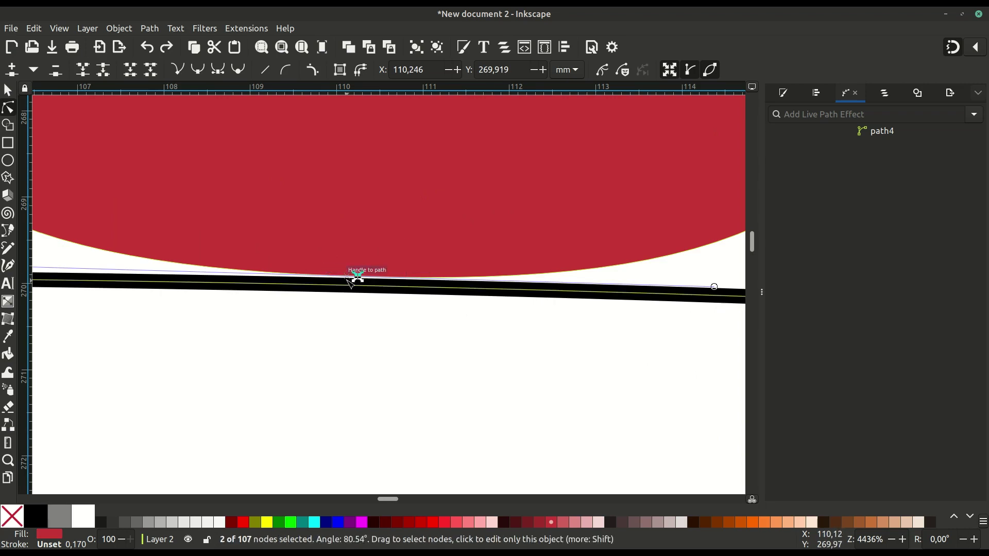
left_click(150, 29)
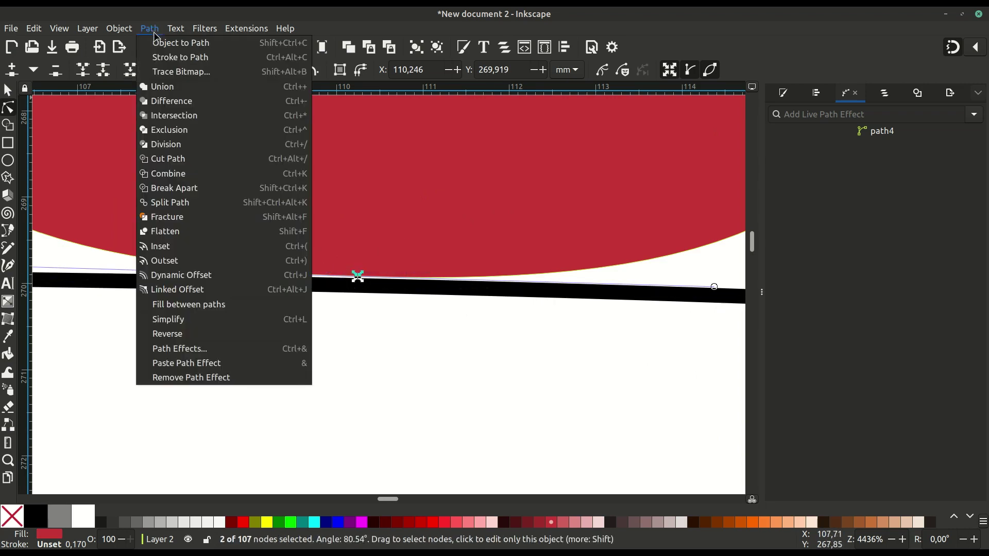
key("Escape")
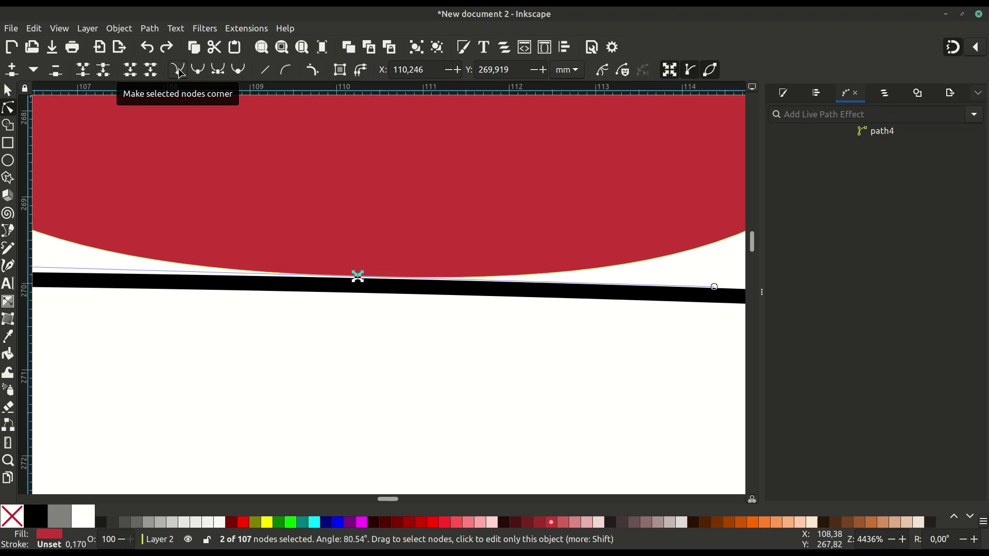
Step: Make the U's bottom nodes corner, then smooth again, undoing and redoing the smoothing
left_click(177, 70)
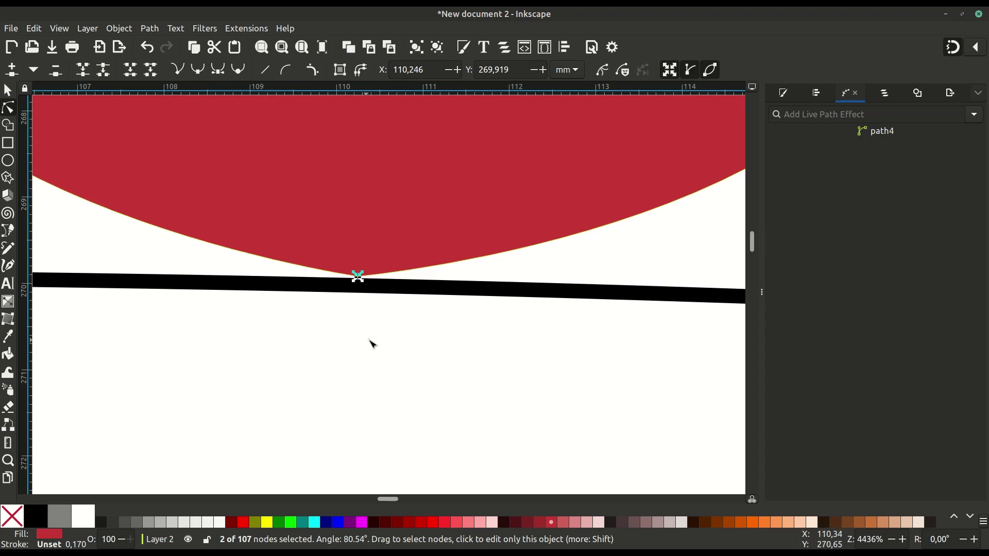
key("minus")
key("minus")
key("minus")
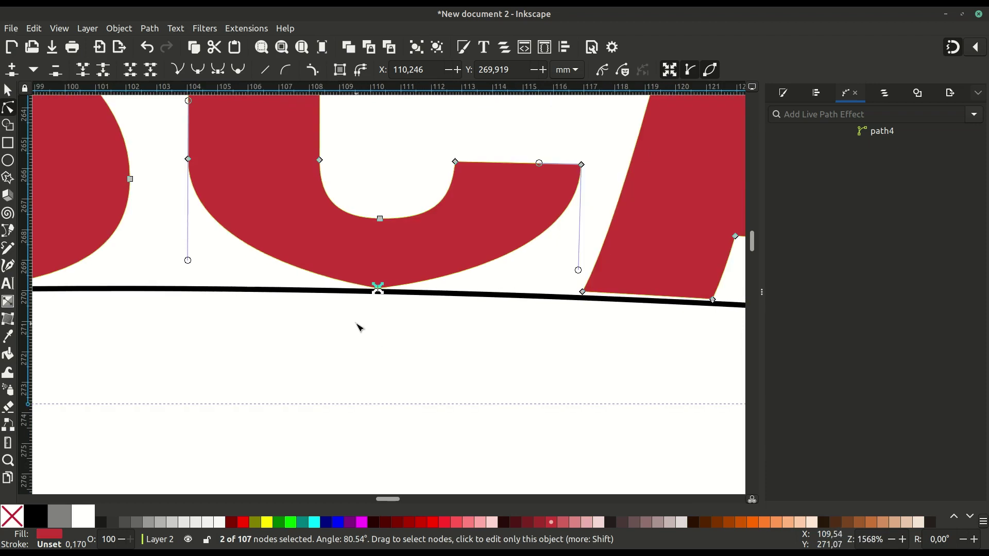
key("plus")
left_click(199, 70)
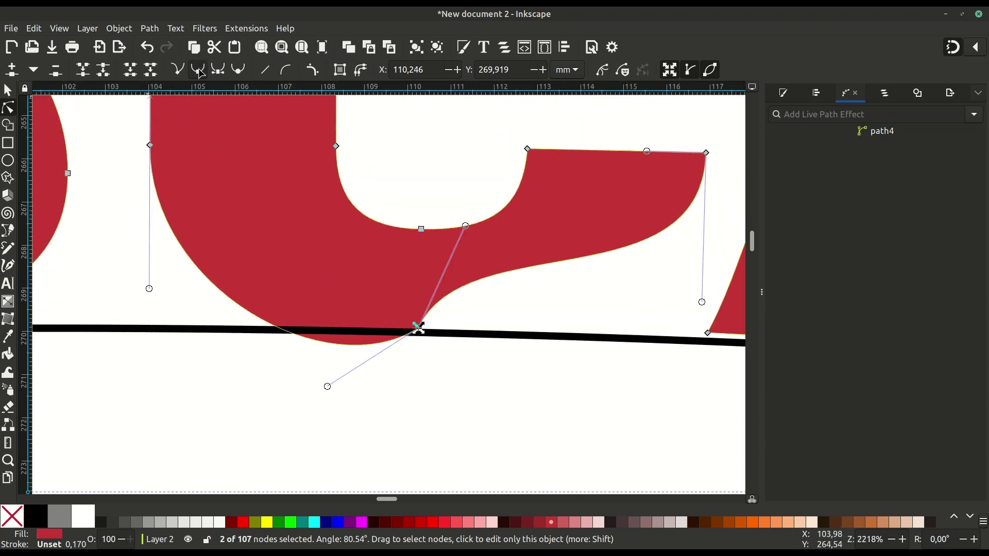
key("ctrl+z")
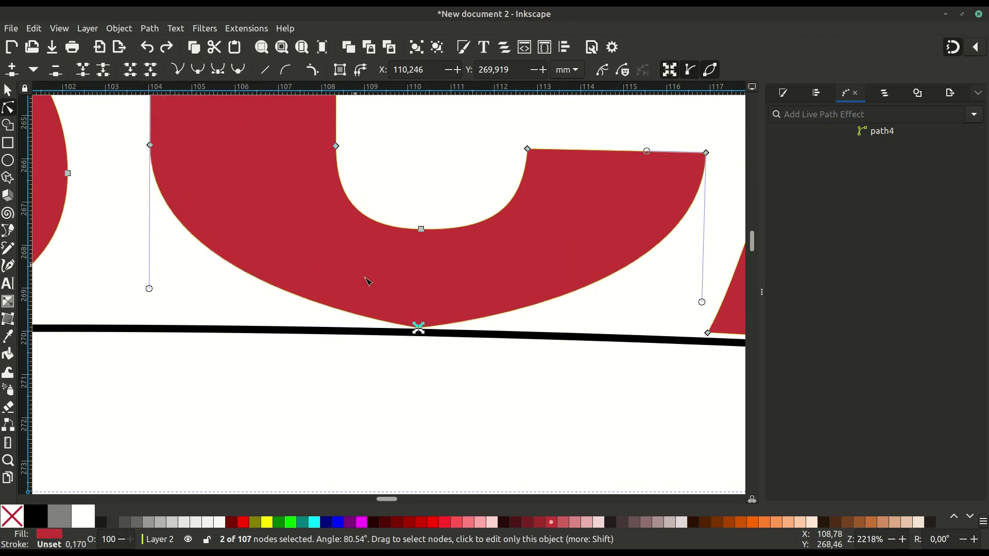
key("shift+s")
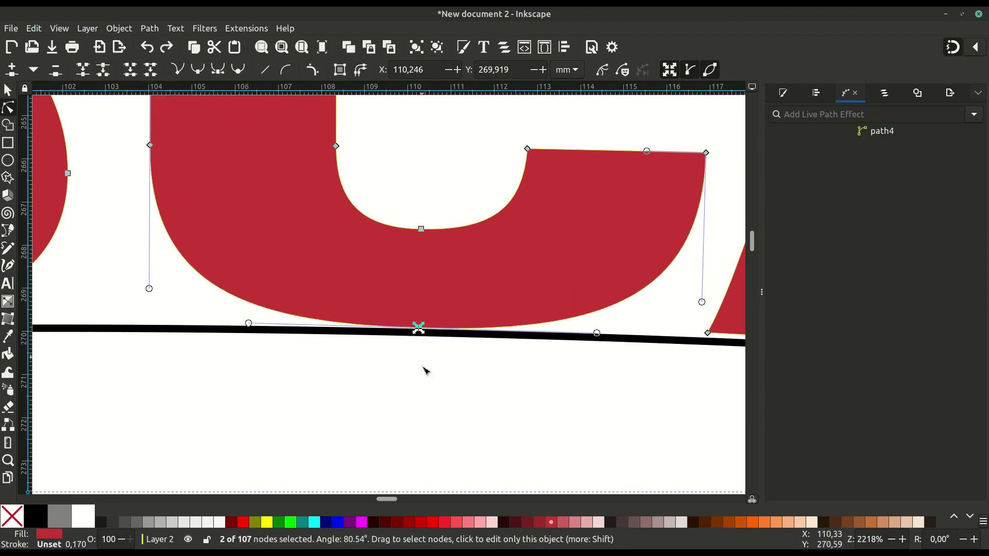
left_click(427, 385)
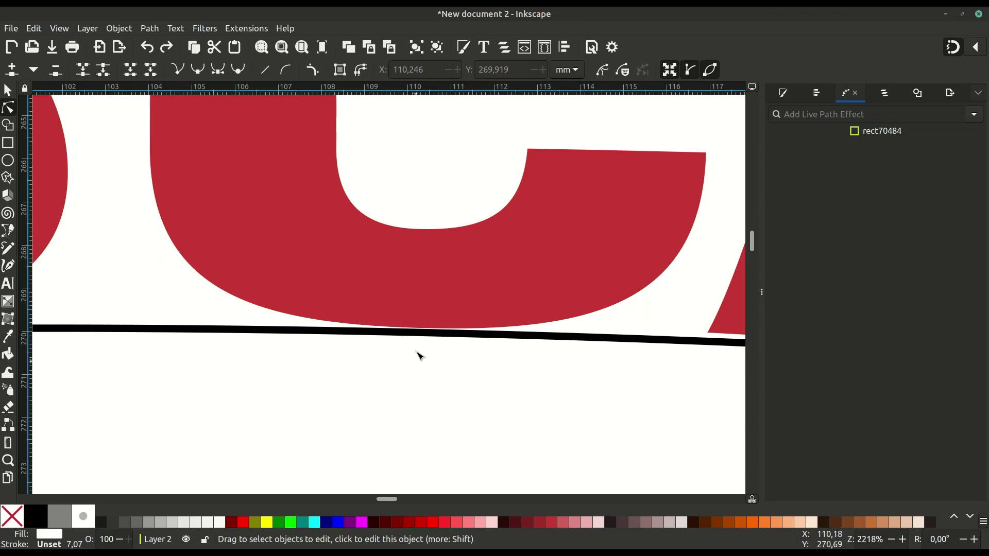
Step: Box-select all the U's nodes, excluding the A's corner node
scroll(415, 360, "down", 3)
scroll(409, 293, "up", 2, "ctrl")
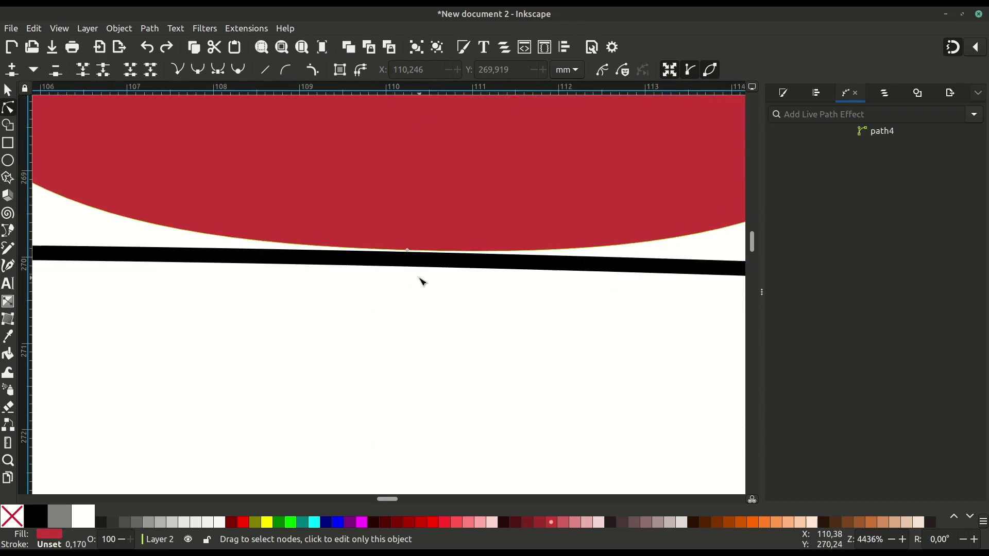
scroll(423, 282, "down", 2, "ctrl")
scroll(417, 281, "down", 2, "ctrl")
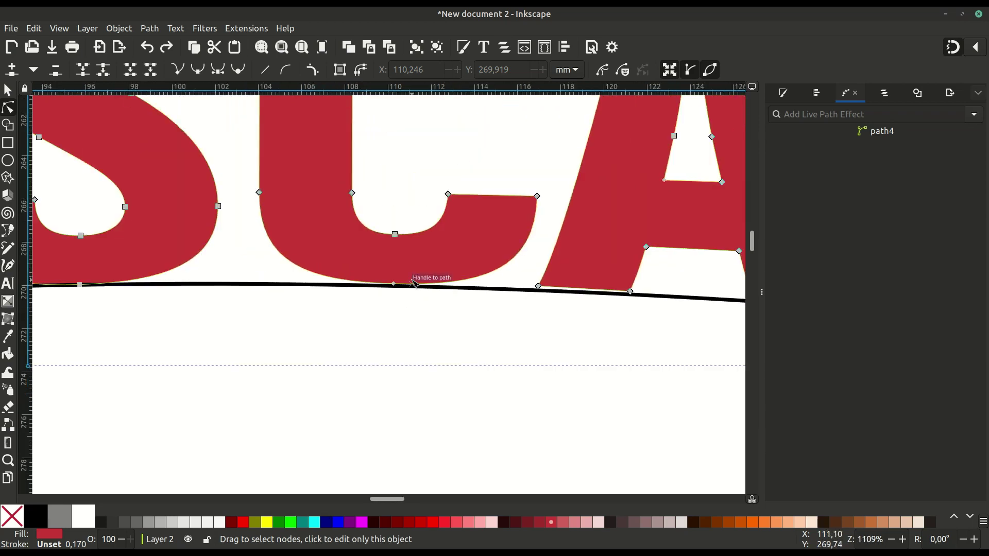
scroll(409, 360, "up", 3)
left_click_drag(407, 372, 404, 366)
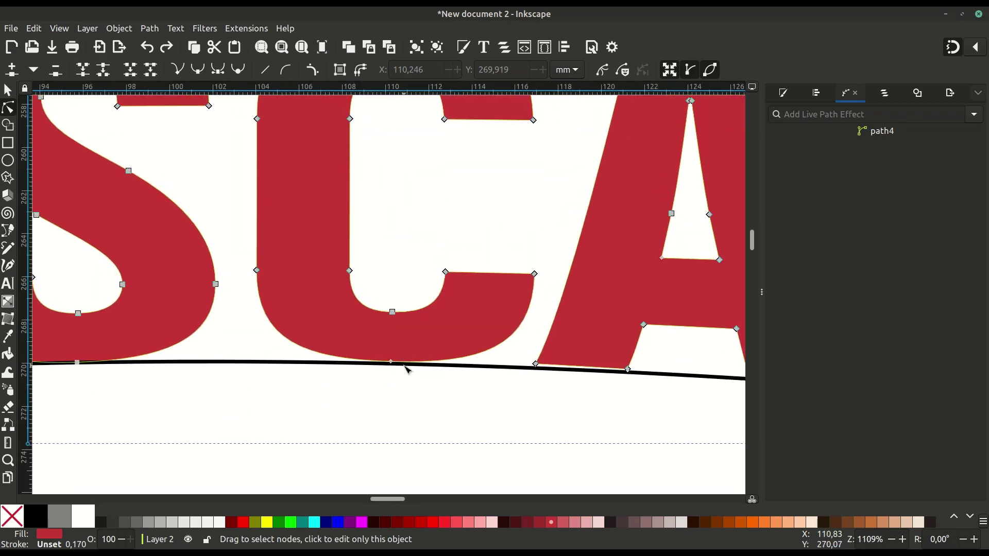
mouse_move(239, 240)
left_mouse_down()
mouse_move(539, 352)
mouse_move(536, 377)
left_mouse_up()
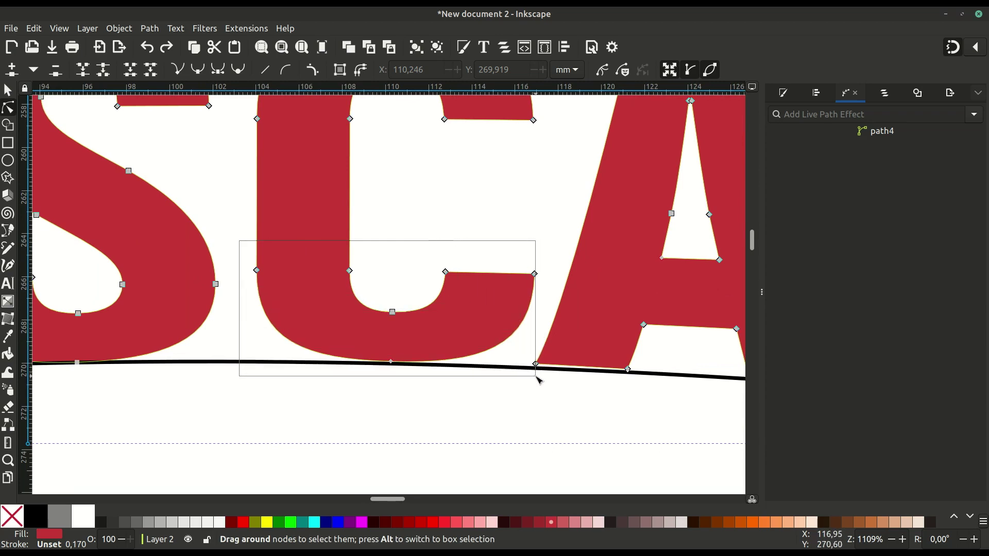
left_click_drag(538, 380, 539, 380)
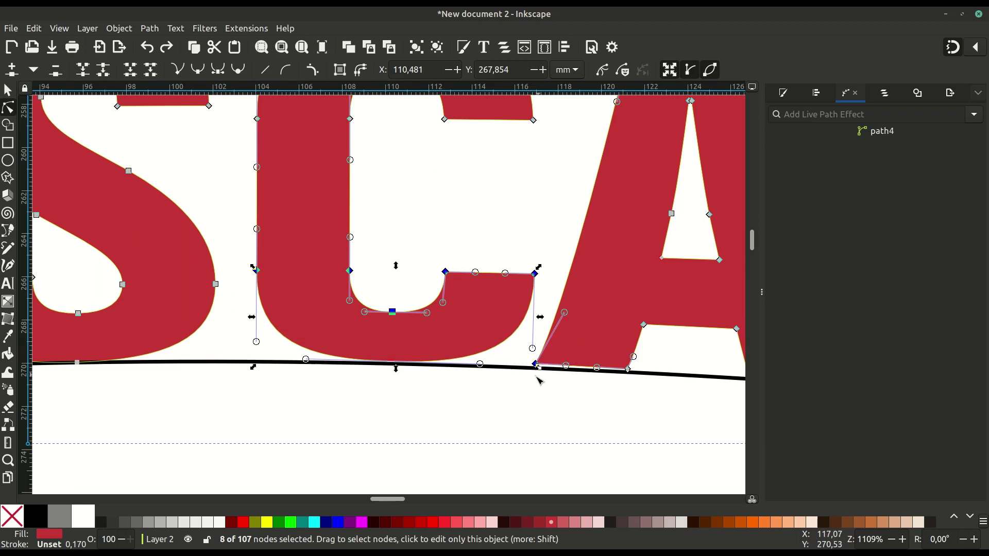
left_click(539, 381)
scroll(519, 325, "up", 1)
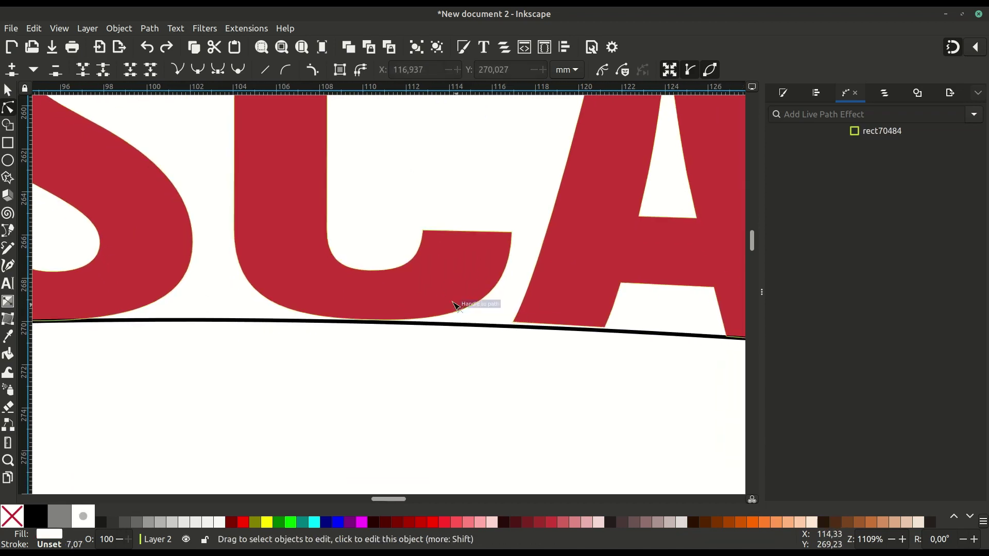
left_click(274, 264)
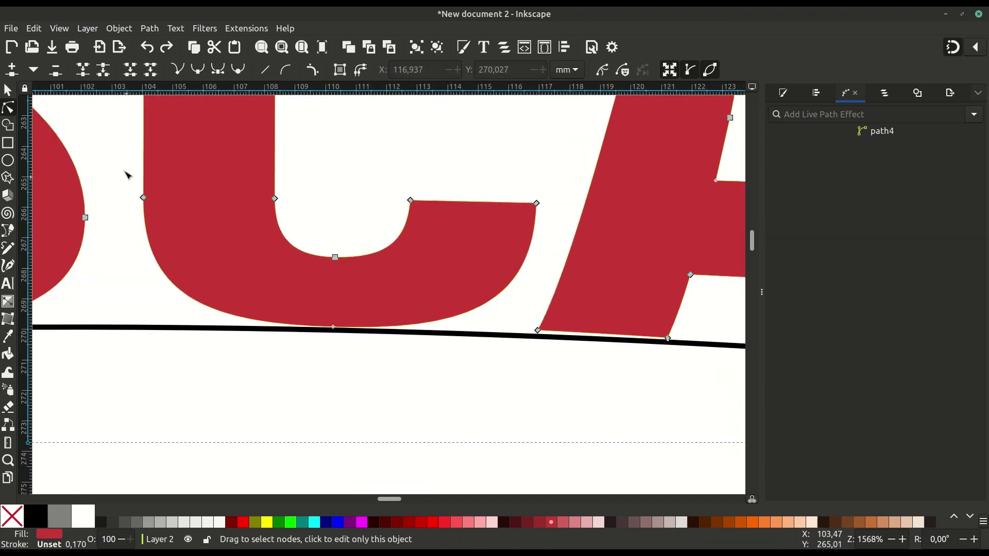
left_click_drag(123, 169, 532, 343)
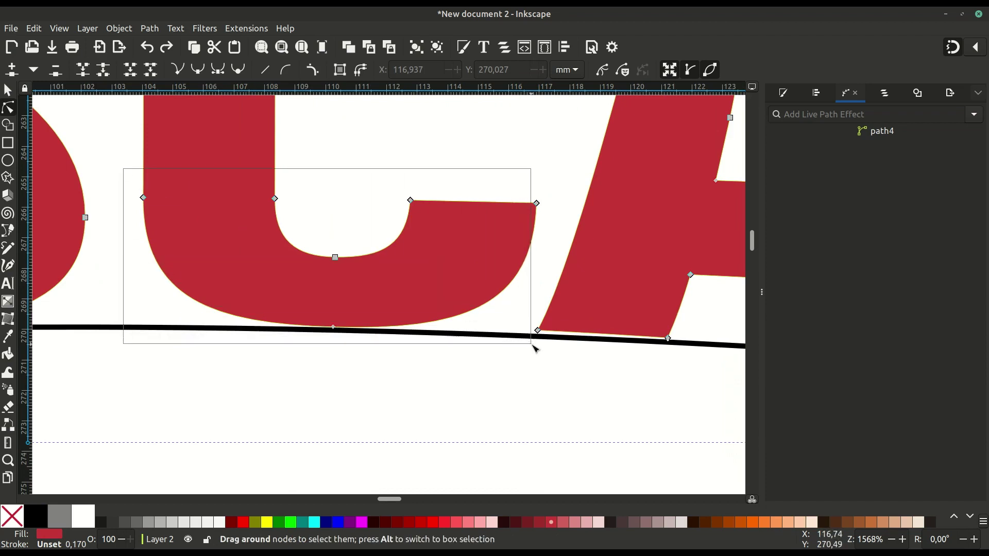
left_click_drag(535, 349, 547, 351)
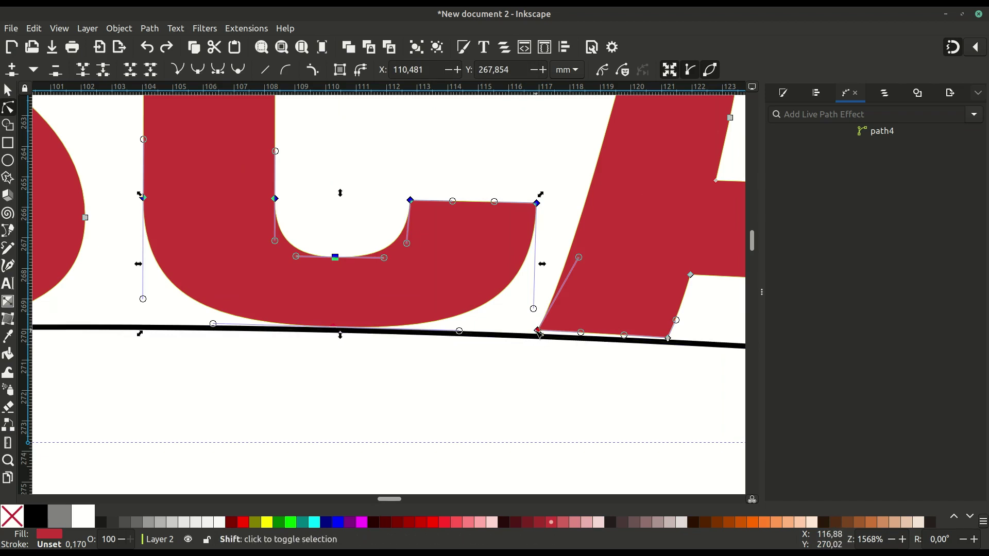
left_click(538, 331, "shift")
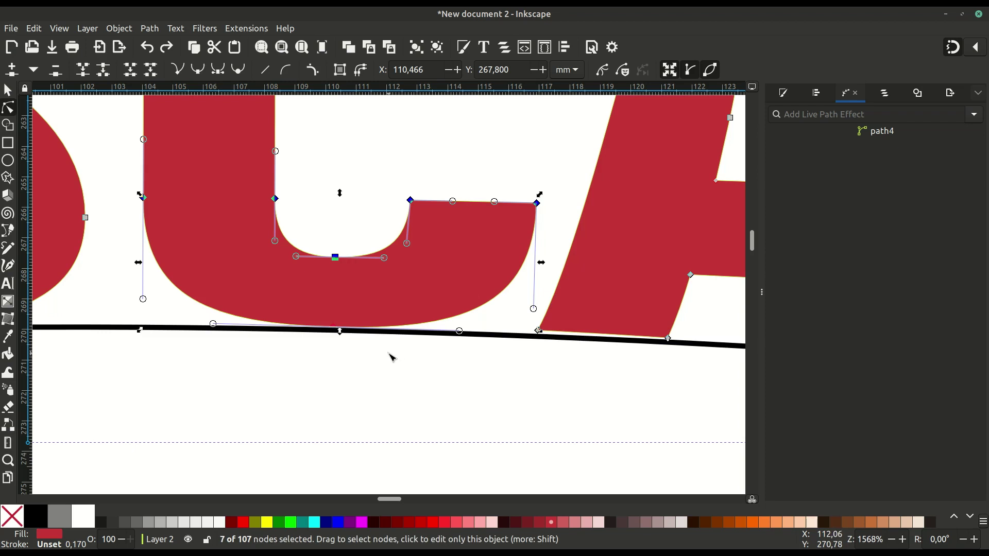
Step: Ctrl-drag the selected U nodes straight down onto the black guide line
left_click_drag(343, 362, 395, 355)
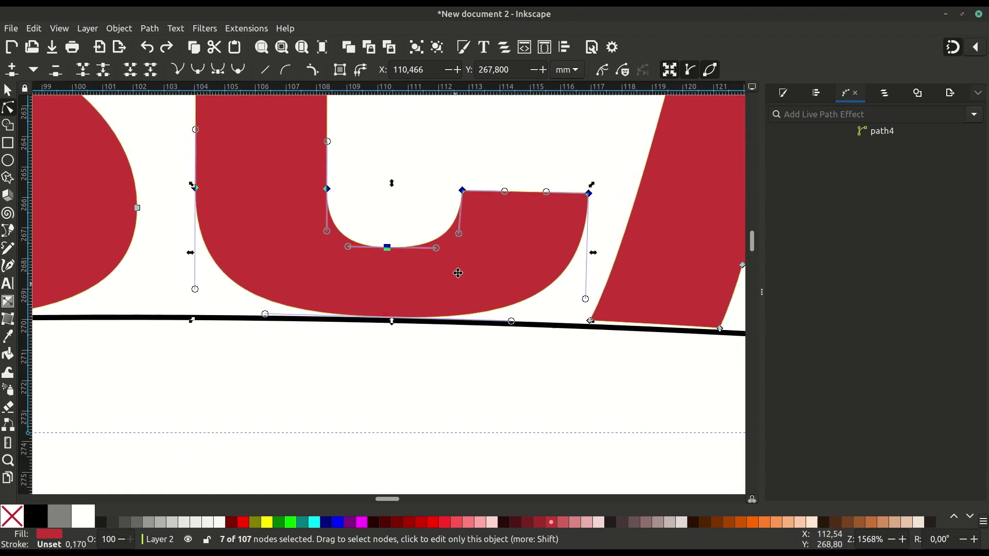
scroll(426, 293, "up", 1, "ctrl")
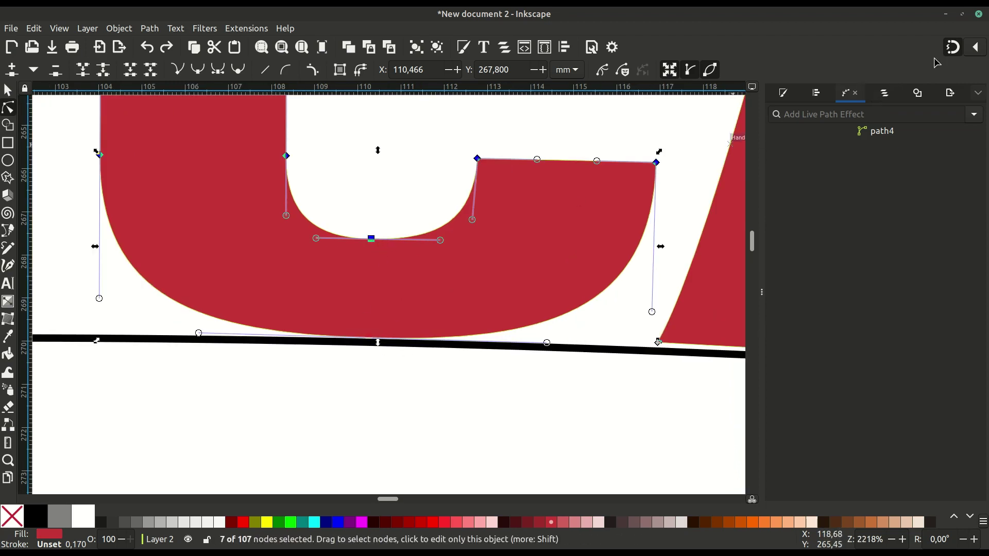
scroll(404, 277, "down", 1)
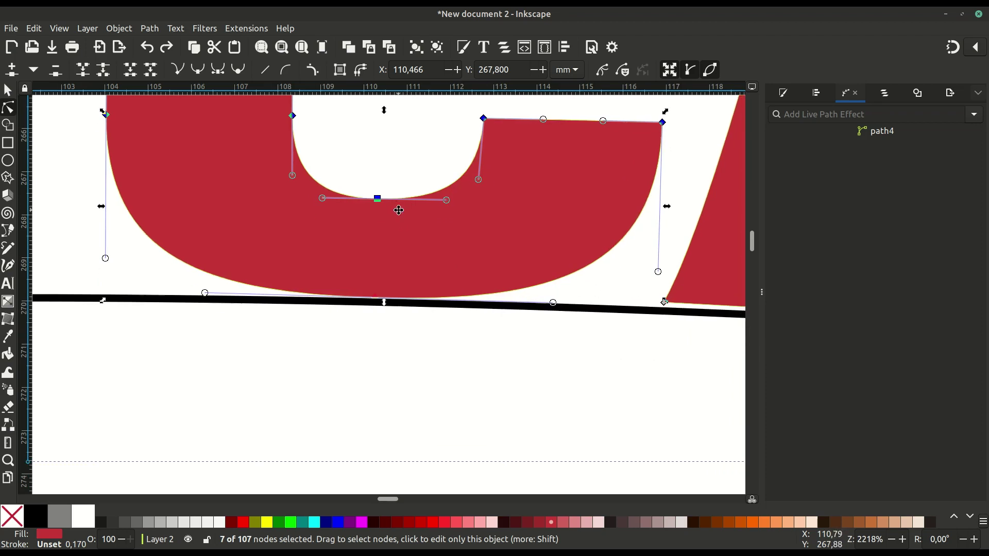
scroll(399, 211, "up", 1, "ctrl")
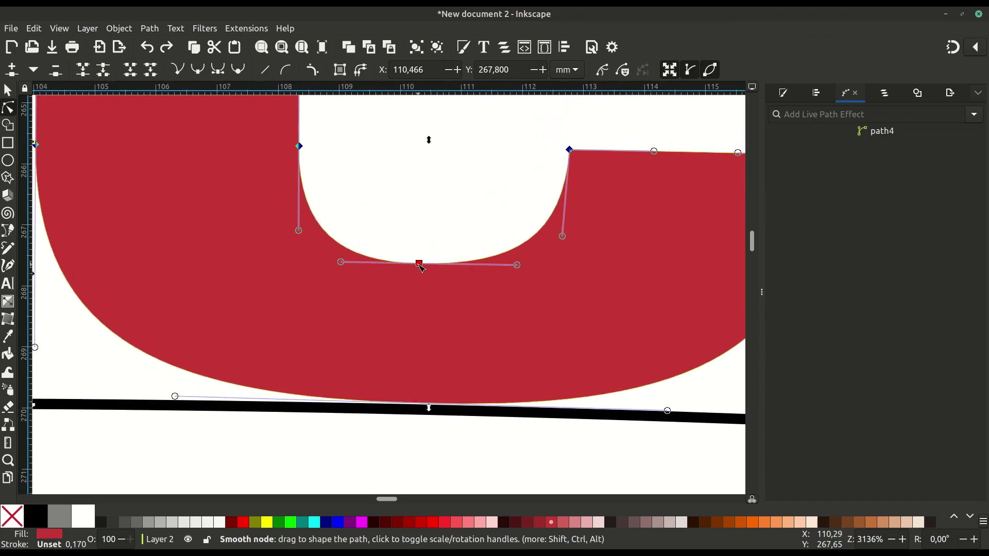
key("ctrl")
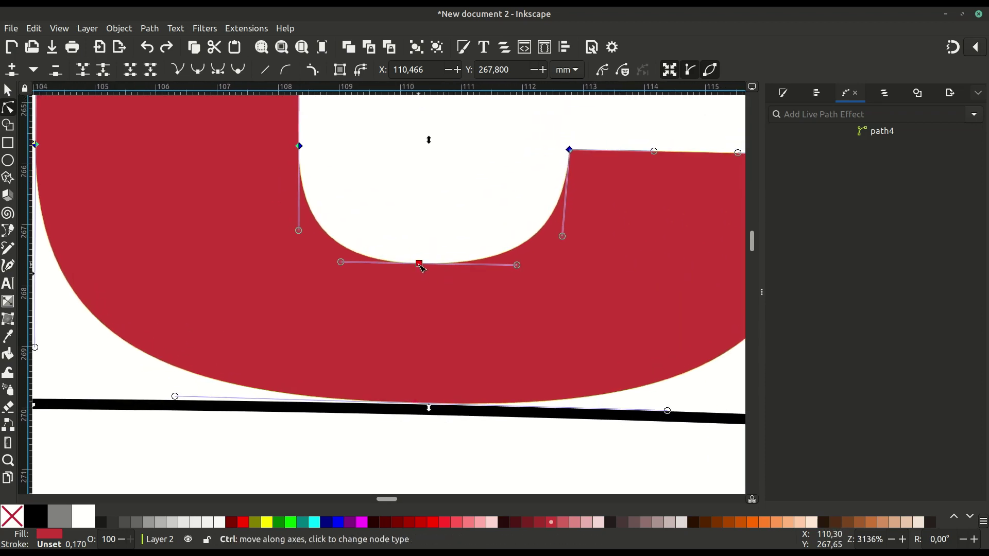
left_click_drag(421, 266, 420, 269)
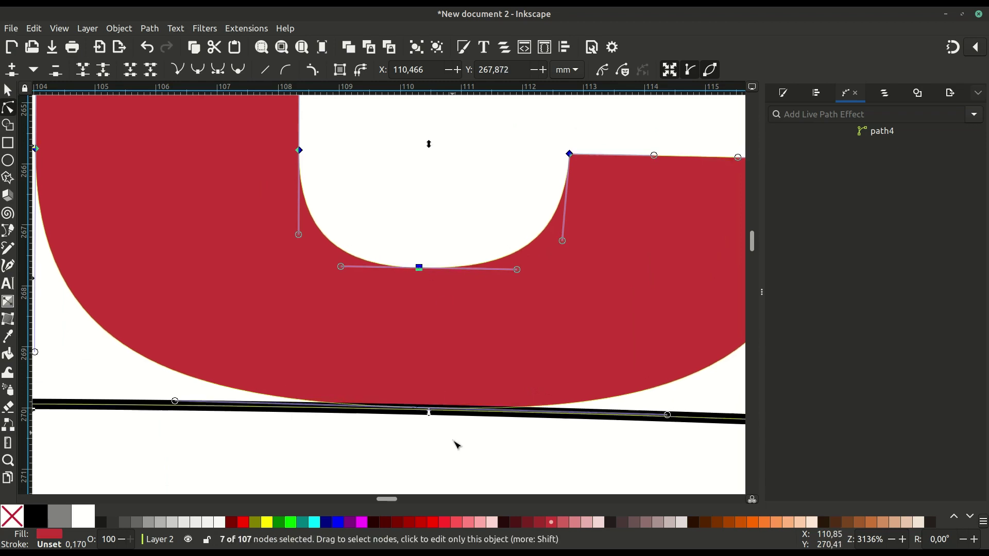
left_click(457, 444)
scroll(464, 433, "down", 3)
scroll(438, 407, "down", 1)
scroll(361, 368, "right", 5)
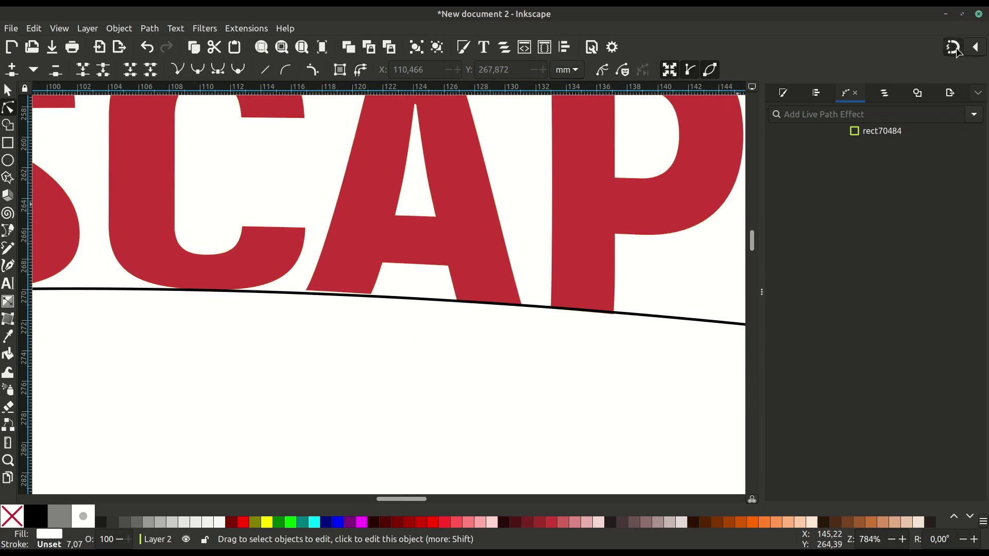
Step: Snap the A's two bottom nodes down onto the black guide line
scroll(399, 261, "up", 1)
scroll(342, 258, "up", 1)
scroll(324, 243, "up", 1)
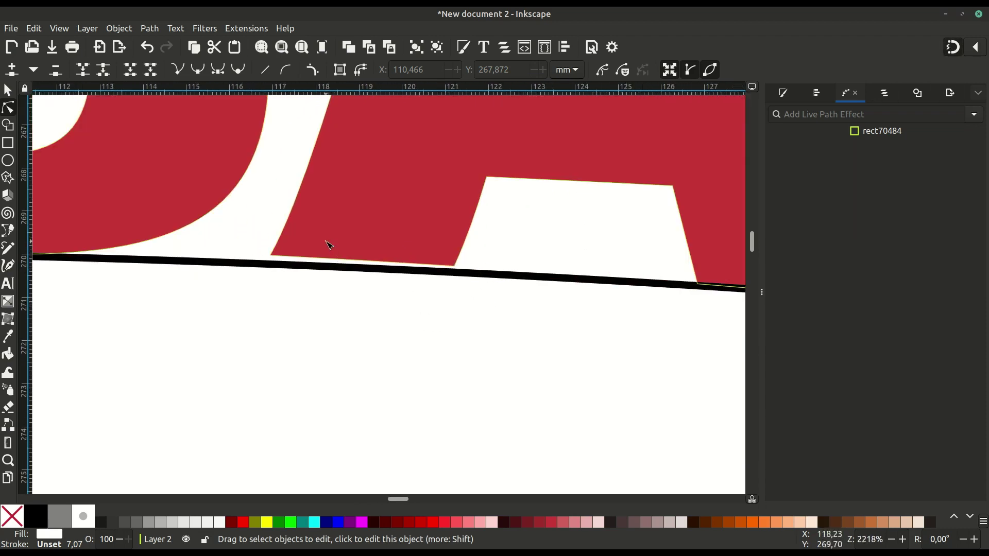
left_click(309, 248)
scroll(312, 249, "down", 1)
scroll(312, 249, "left", 1)
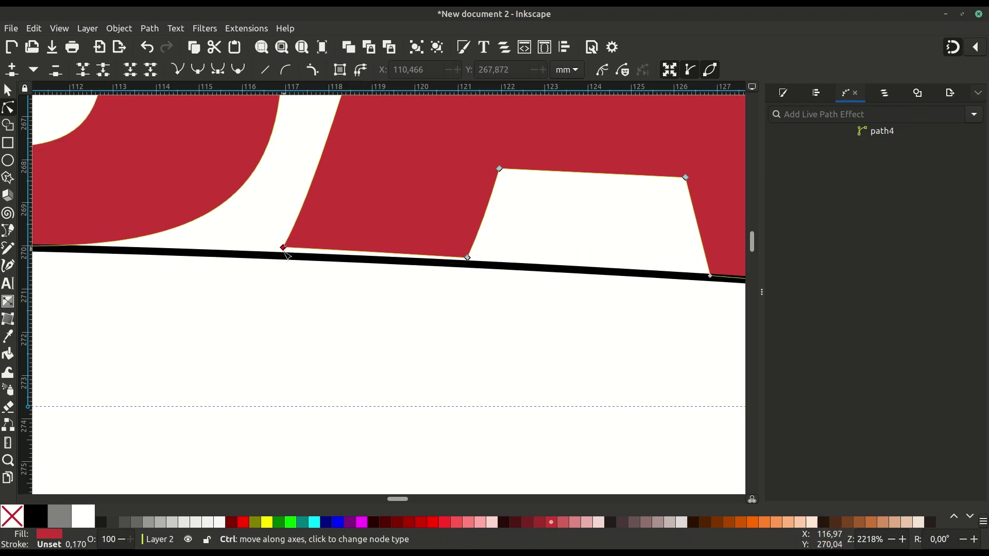
left_click_drag(283, 248, 283, 256)
left_click_drag(468, 258, 467, 264)
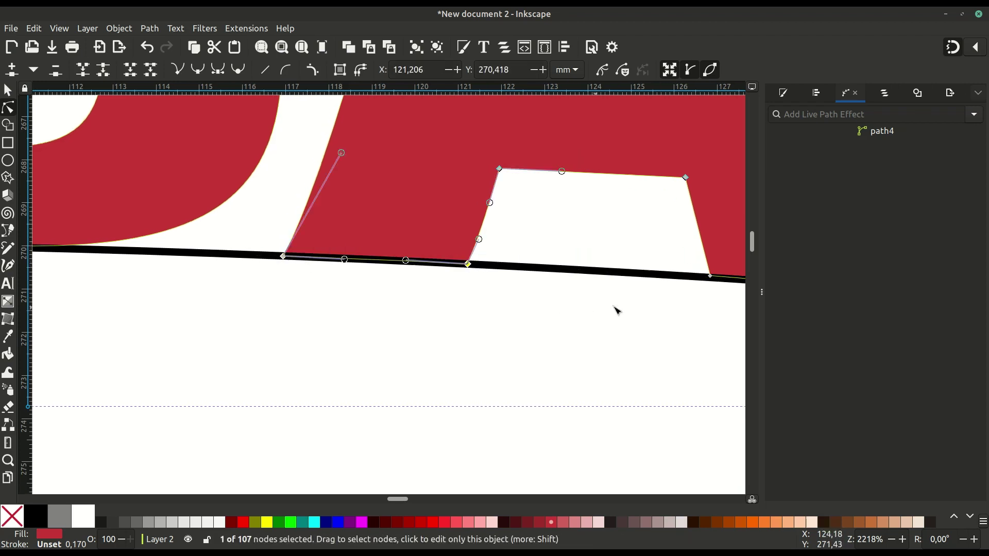
Step: Snap the E's bottom nodes to the guide, its bottom-right node on the guide's corner
scroll(444, 340, "right", 5)
scroll(444, 340, "right", 4)
scroll(444, 340, "down", 1)
scroll(365, 311, "right", 4)
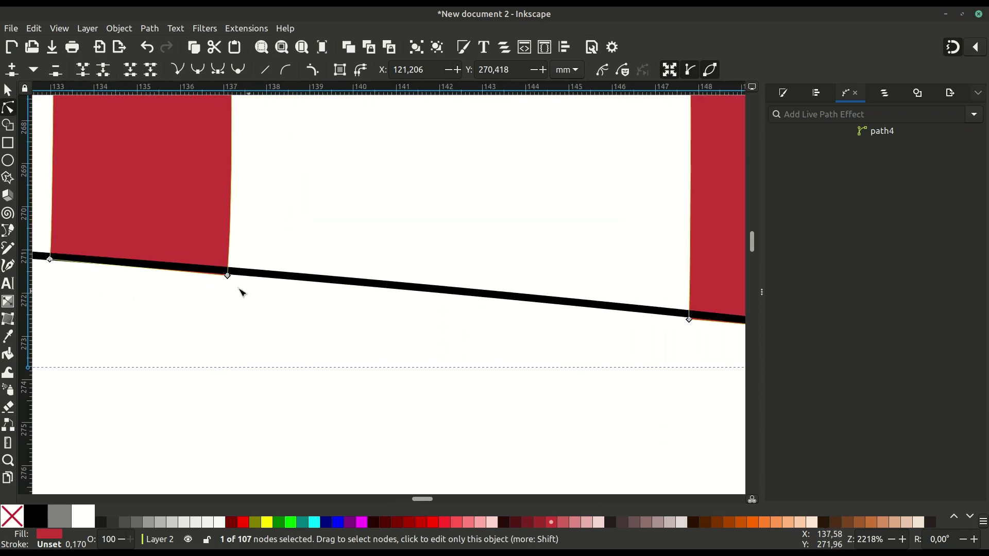
scroll(309, 321, "left", 3)
scroll(421, 321, "up", 1, "ctrl")
left_click(450, 278)
scroll(518, 339, "right", 7)
scroll(333, 276, "down", 1)
scroll(334, 276, "right", 4)
scroll(372, 317, "down", 1)
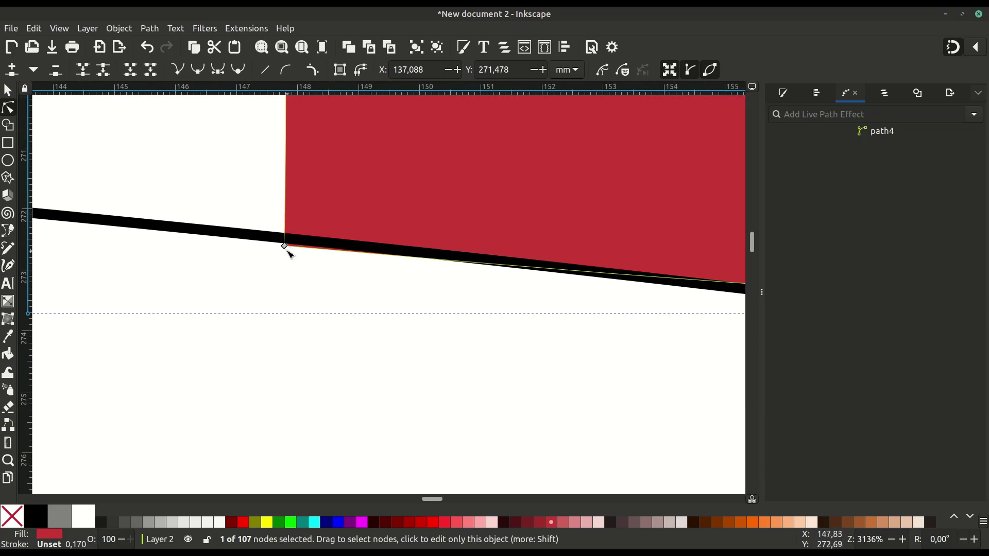
left_click_drag(285, 246, 283, 238)
scroll(324, 314, "right", 5)
scroll(323, 315, "down", 1)
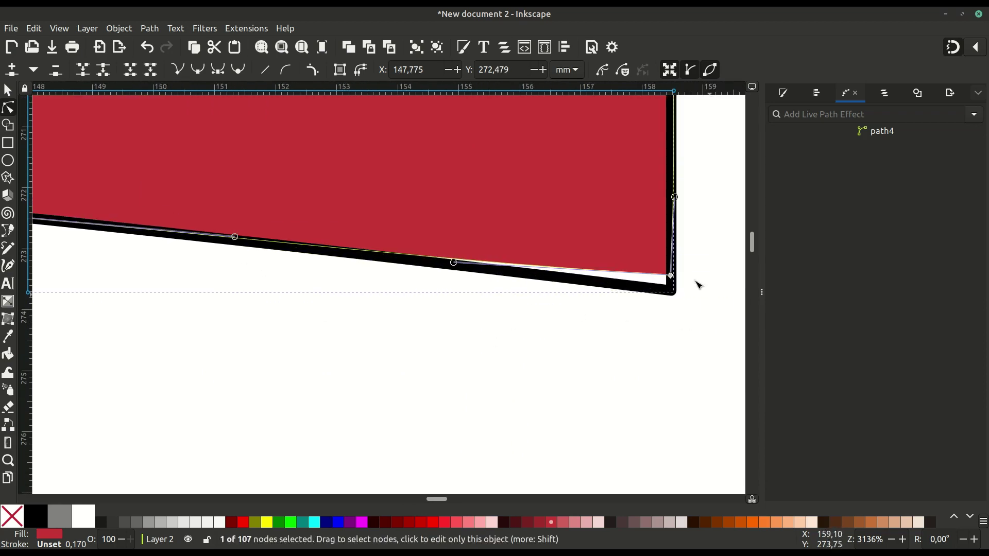
left_click_drag(671, 276, 671, 292)
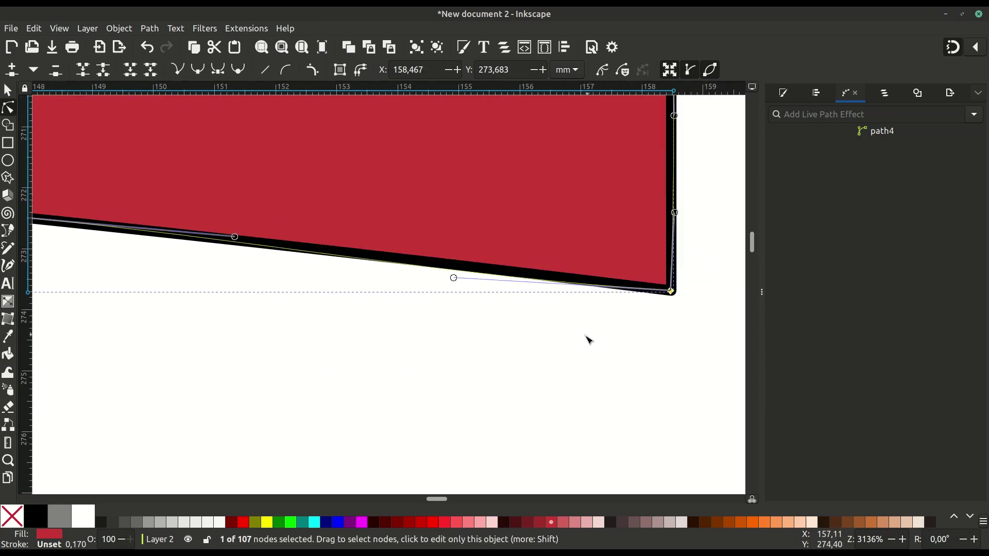
scroll(590, 345, "down", 2, "ctrl")
scroll(523, 324, "down", 2, "ctrl")
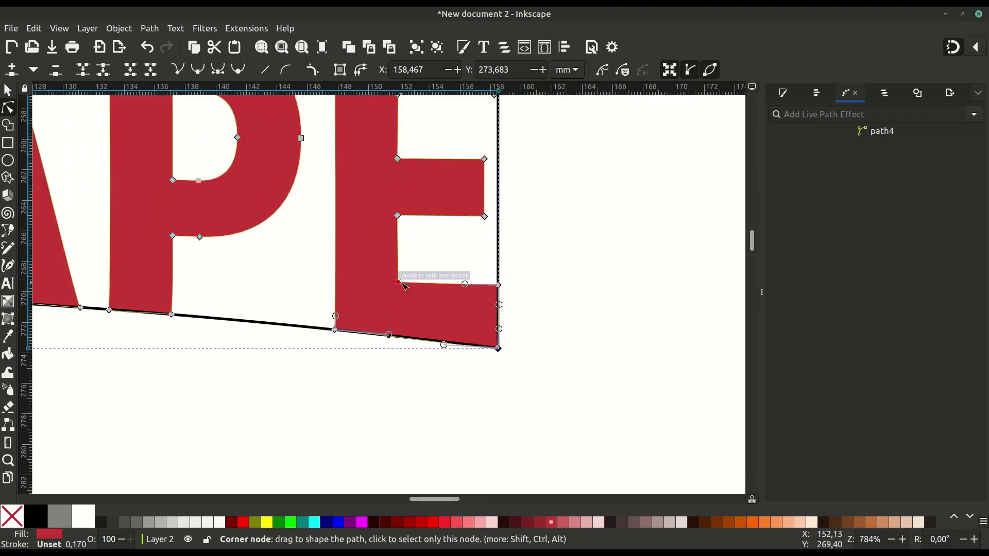
Step: Raise the E's inner corner node and reshape the curve of its bottom bar
scroll(409, 289, "up", 2, "ctrl")
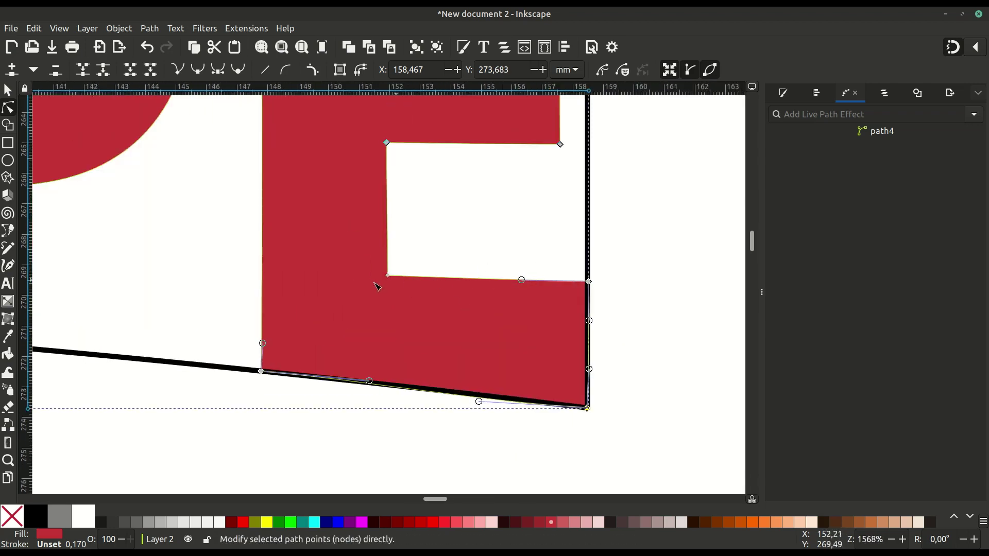
left_click(388, 275)
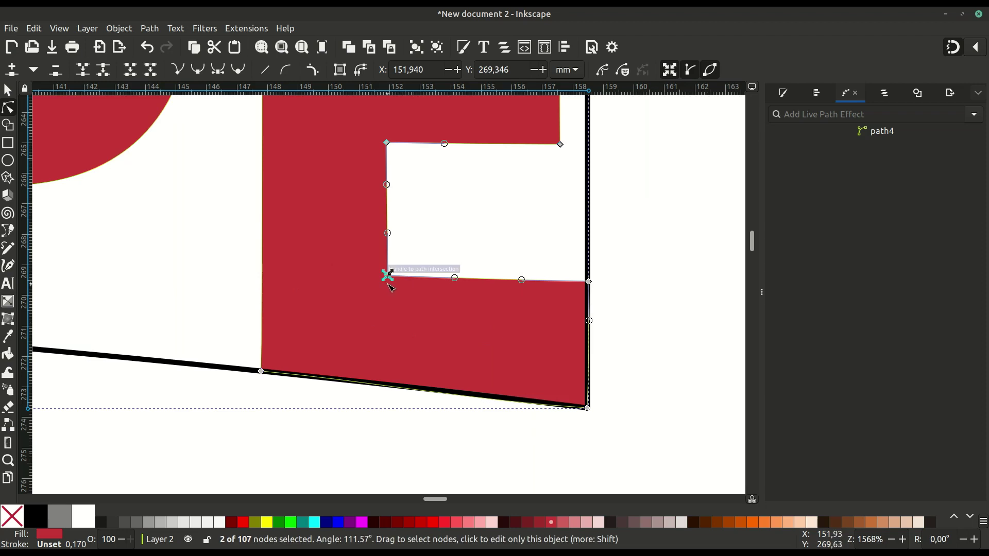
scroll(390, 276, "up", 2, "ctrl")
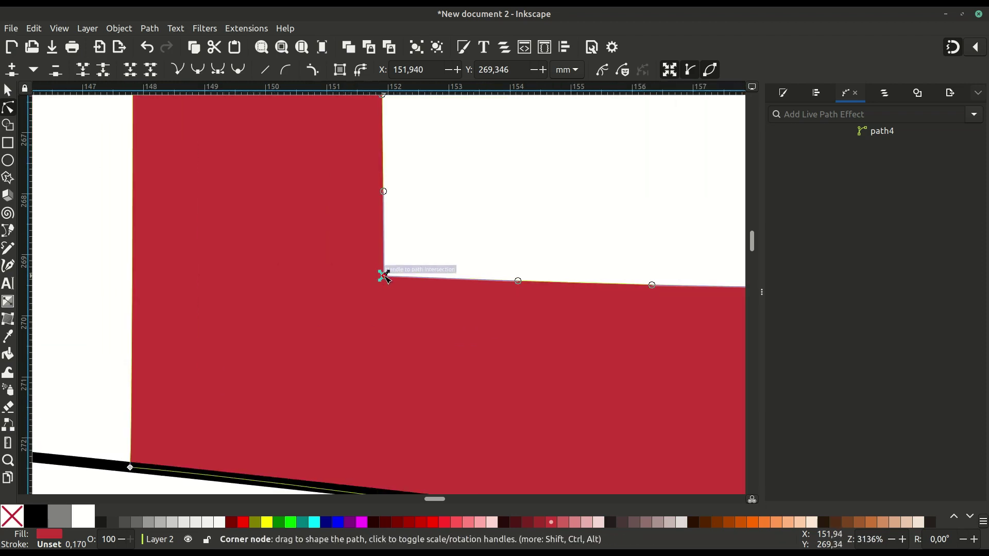
left_click_drag(385, 277, 387, 256)
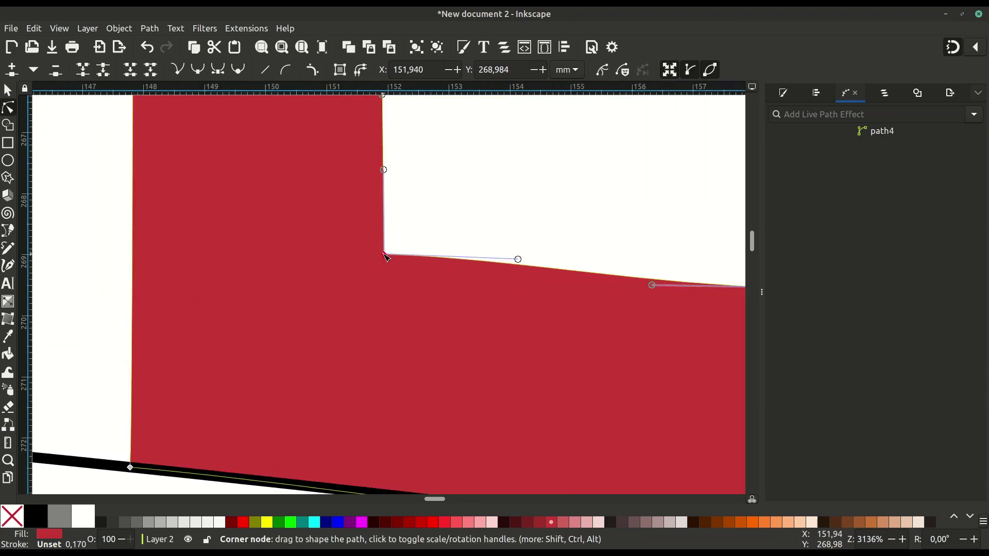
scroll(386, 263, "down", 2, "ctrl")
scroll(388, 278, "down", 1, "ctrl")
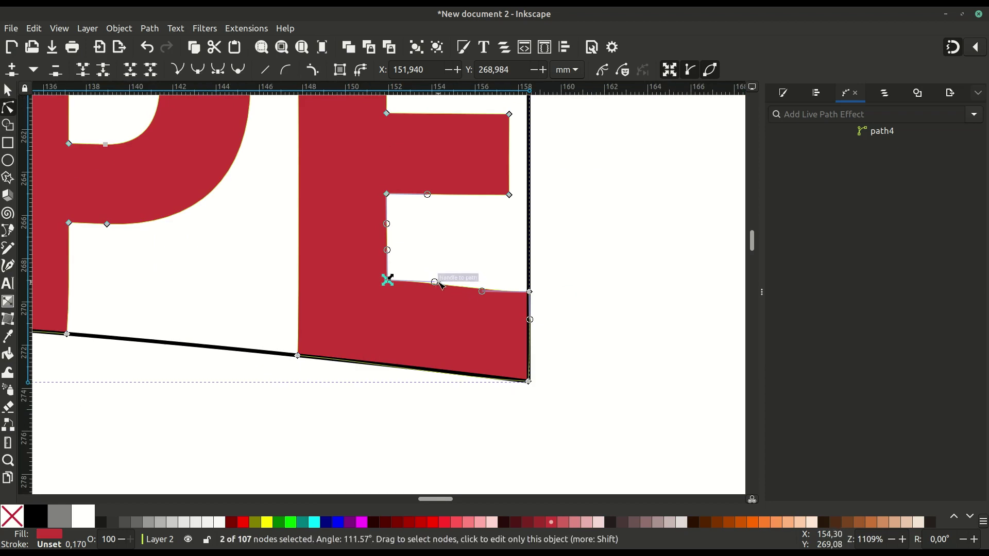
scroll(442, 283, "up", 1, "ctrl")
mouse_move(426, 219)
left_mouse_down()
mouse_move(479, 223)
mouse_move(427, 219)
left_mouse_up()
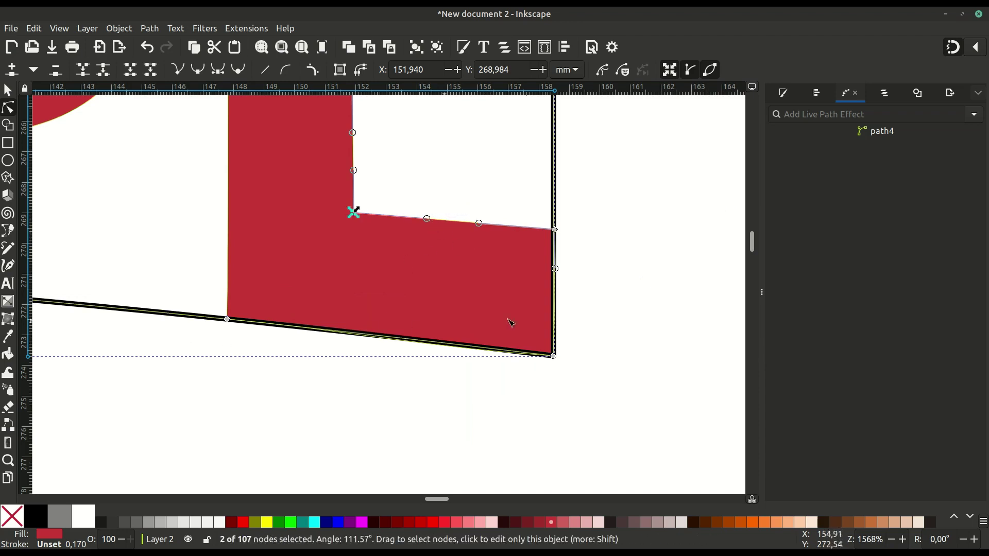
Step: Deselect and pan across the lettering to review it along the black arch
left_click(587, 285)
scroll(392, 288, "down", 2, "ctrl")
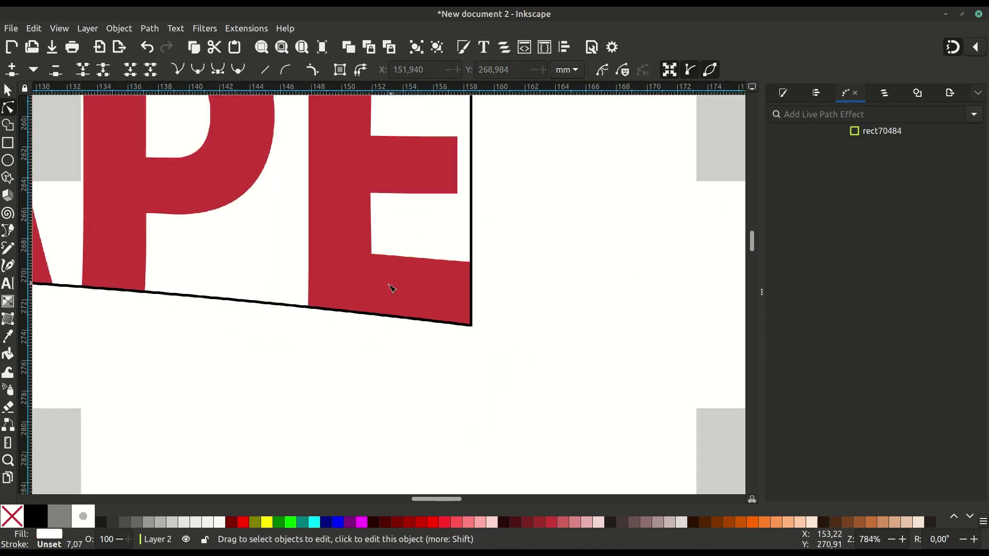
scroll(391, 289, "down", 1, "ctrl")
scroll(412, 345, "down", 1, "ctrl")
scroll(438, 347, "left", 5)
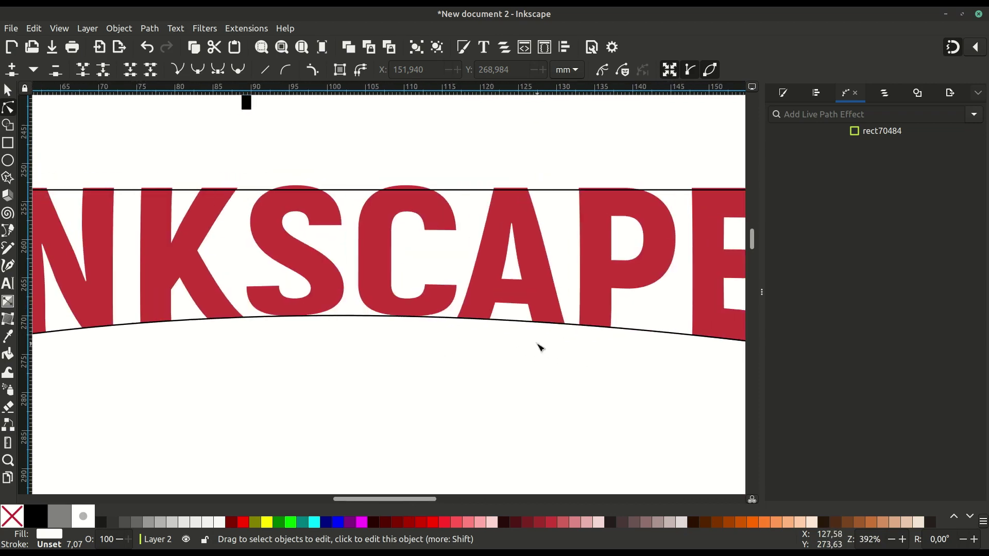
scroll(454, 331, "left", 3)
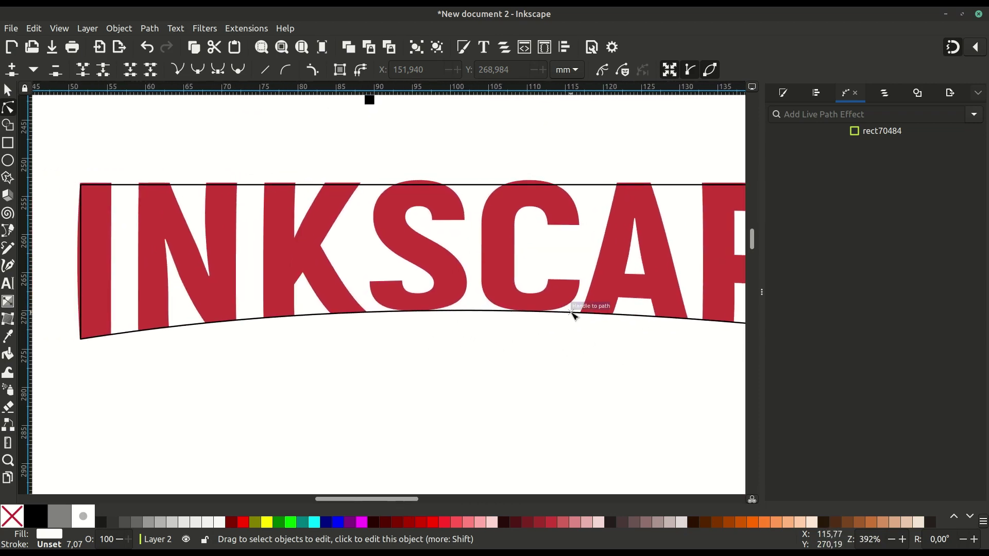
scroll(274, 293, "up", 1, "ctrl")
scroll(209, 267, "up", 1, "ctrl")
scroll(271, 107, "up", 1, "ctrl")
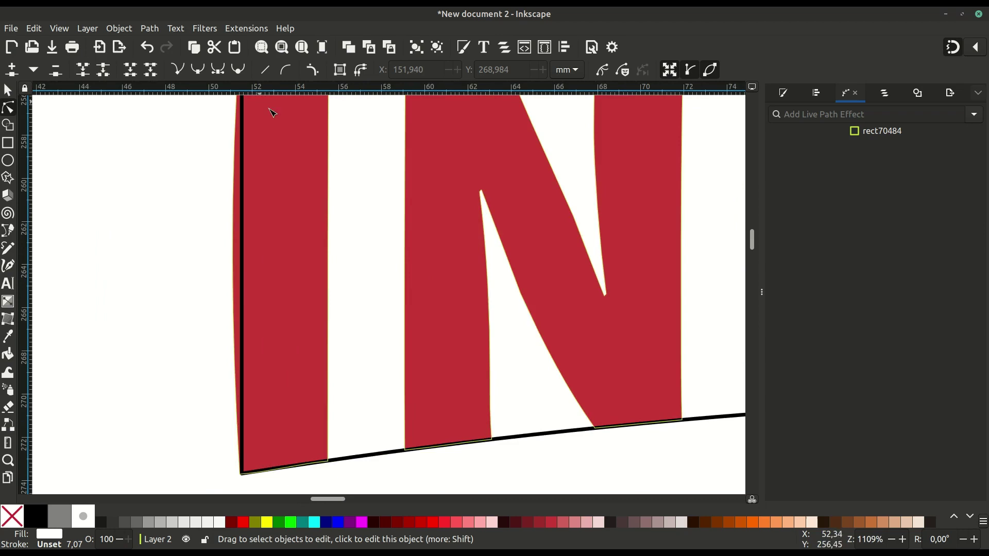
scroll(226, 237, "down", 1, "ctrl")
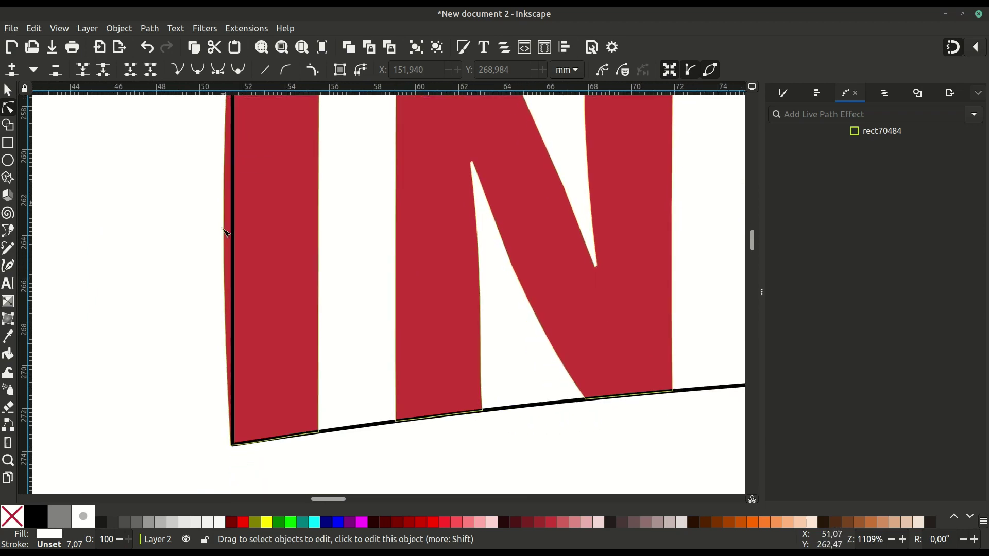
Step: Drag the I's left edge right until it snaps to the guide's left side
scroll(231, 255, "up", 1, "ctrl")
left_click(264, 283)
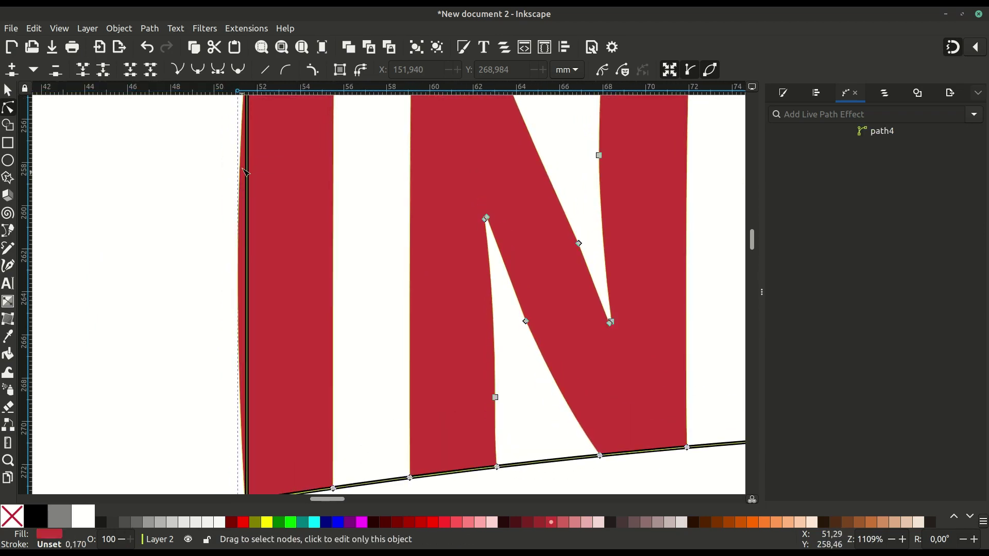
scroll(263, 297, "up", 3)
scroll(263, 298, "down", 2)
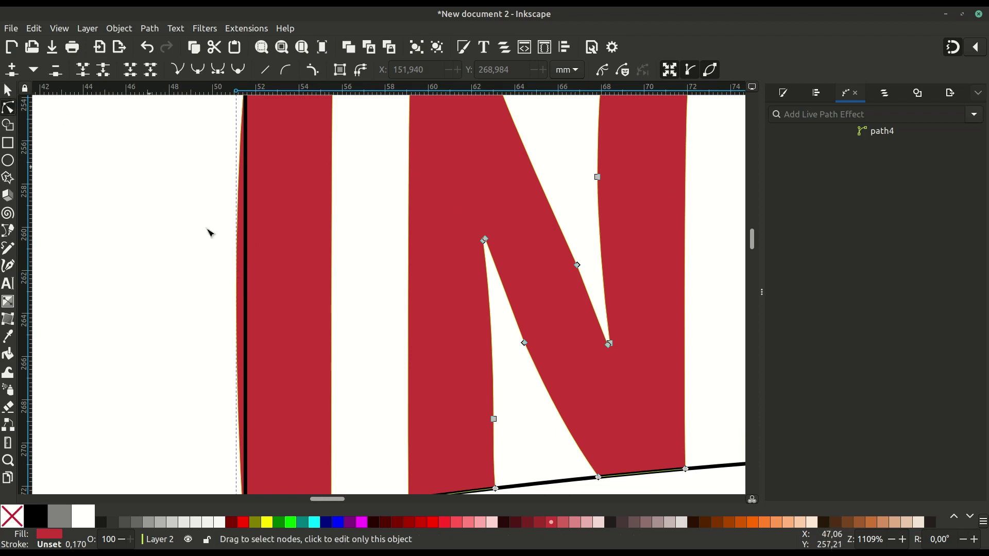
scroll(210, 234, "up", 1, "ctrl")
scroll(212, 240, "up", 1, "ctrl")
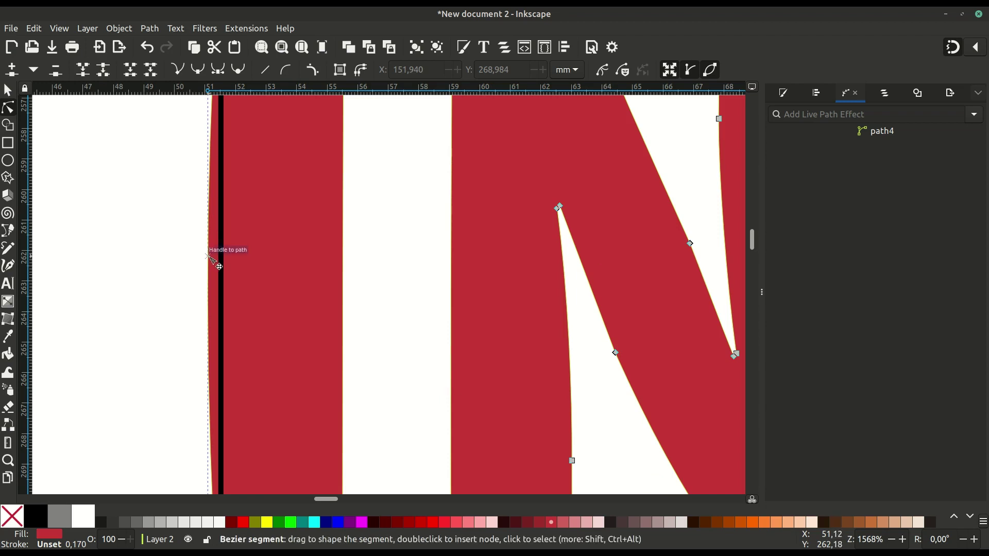
left_click_drag(209, 254, 213, 256)
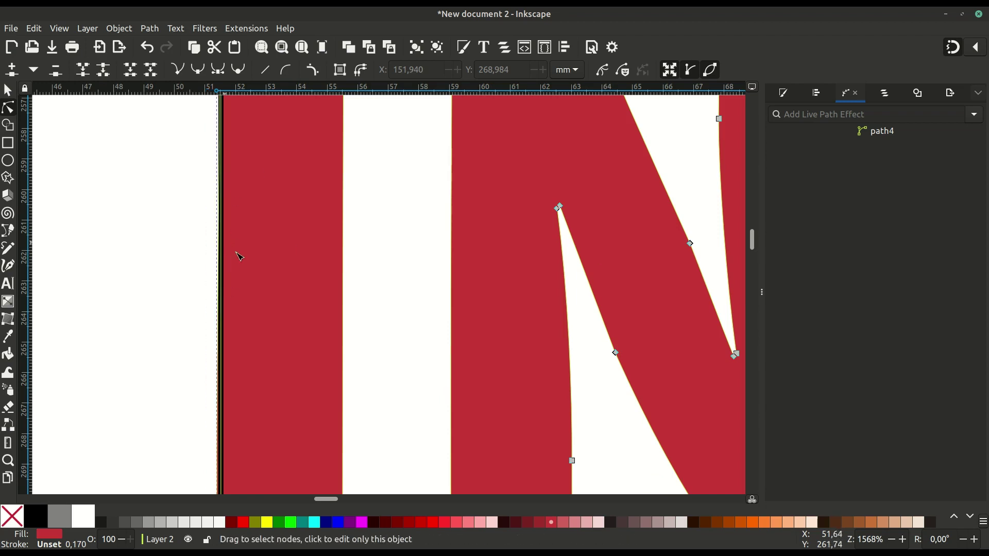
Step: Pan across the lettering to check the S, C and A bottoms on the arch
scroll(355, 319, "down", 1)
scroll(365, 304, "down", 1)
scroll(498, 224, "right", 5)
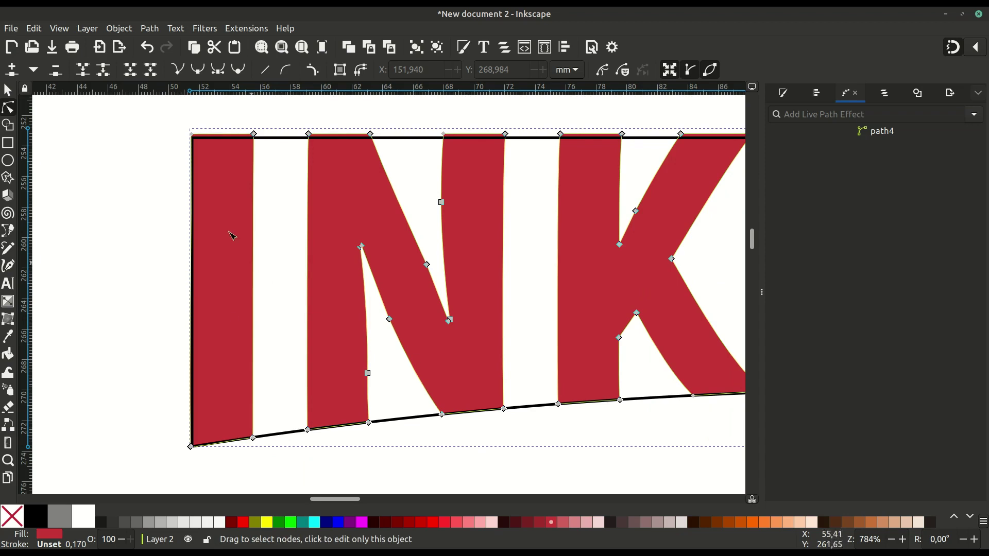
scroll(449, 348, "right", 15)
scroll(449, 347, "down", 3)
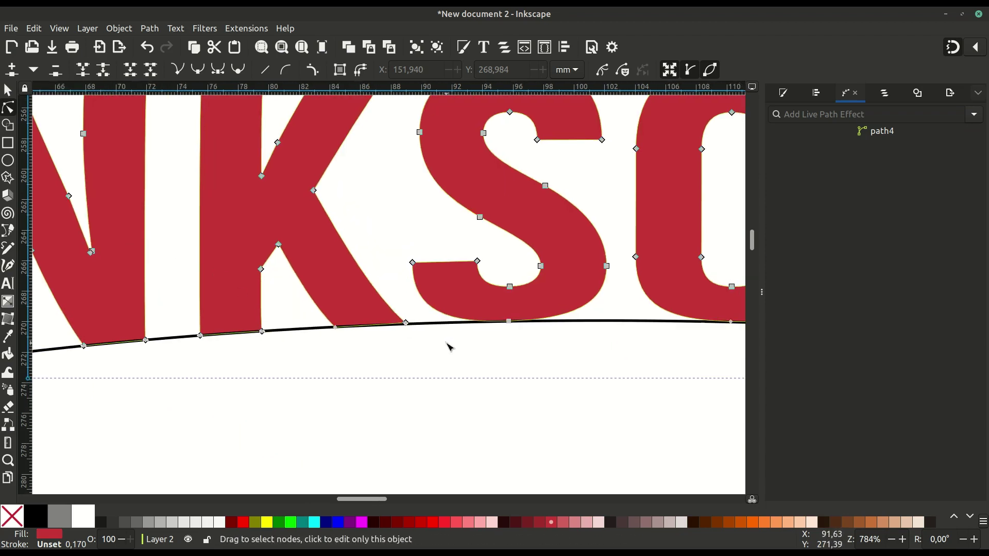
scroll(371, 347, "right", 4)
scroll(265, 319, "right", 6)
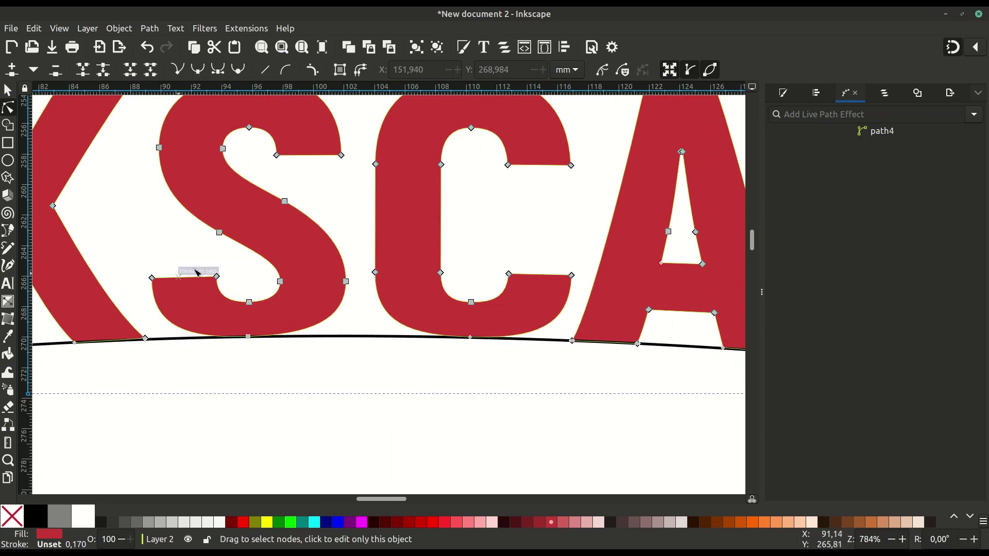
scroll(251, 194, "up", 2)
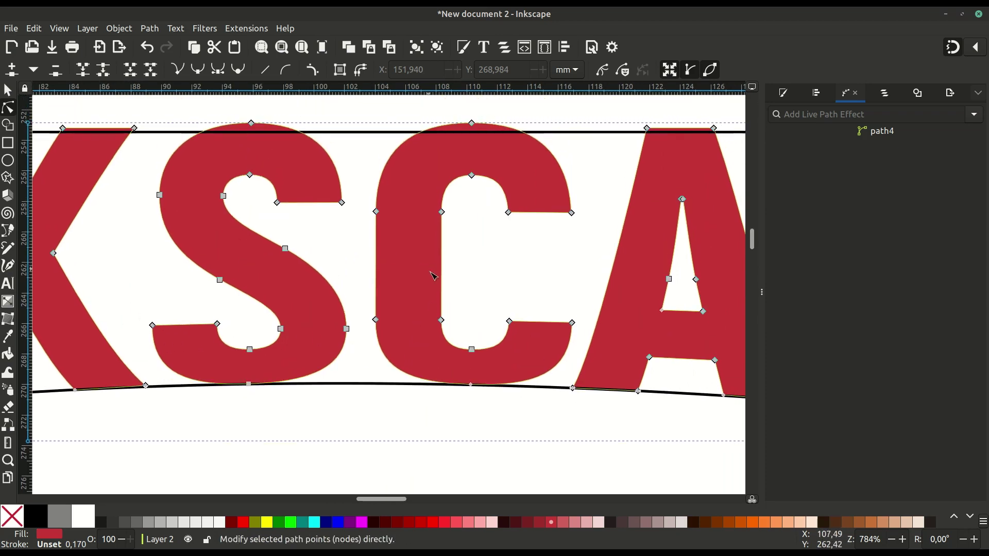
scroll(391, 248, "down", 3)
scroll(338, 216, "right", 2)
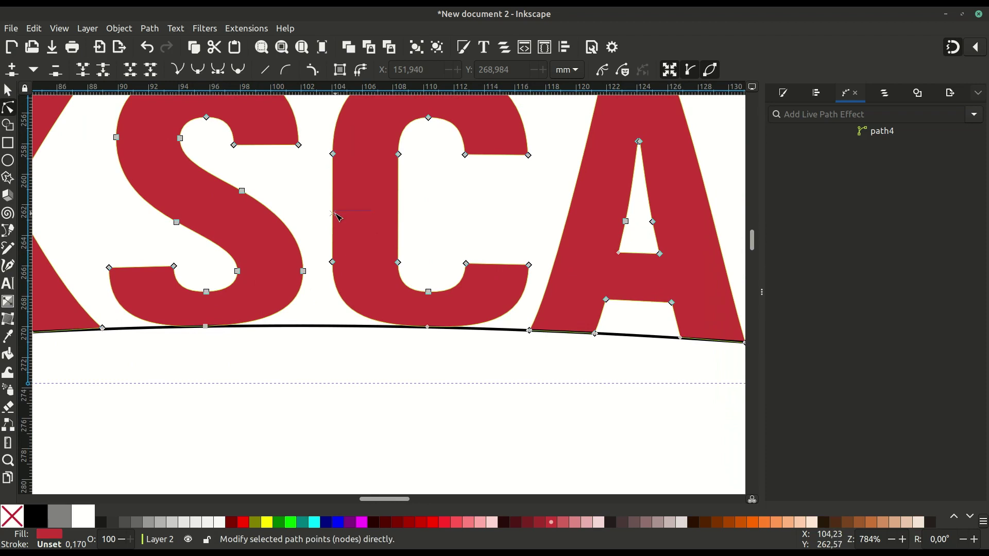
Step: Box-select the S and C lower inner nodes and raise them about 0.67 mm
mouse_move(89, 243)
left_mouse_down()
mouse_move(467, 272)
mouse_move(537, 305)
left_mouse_up()
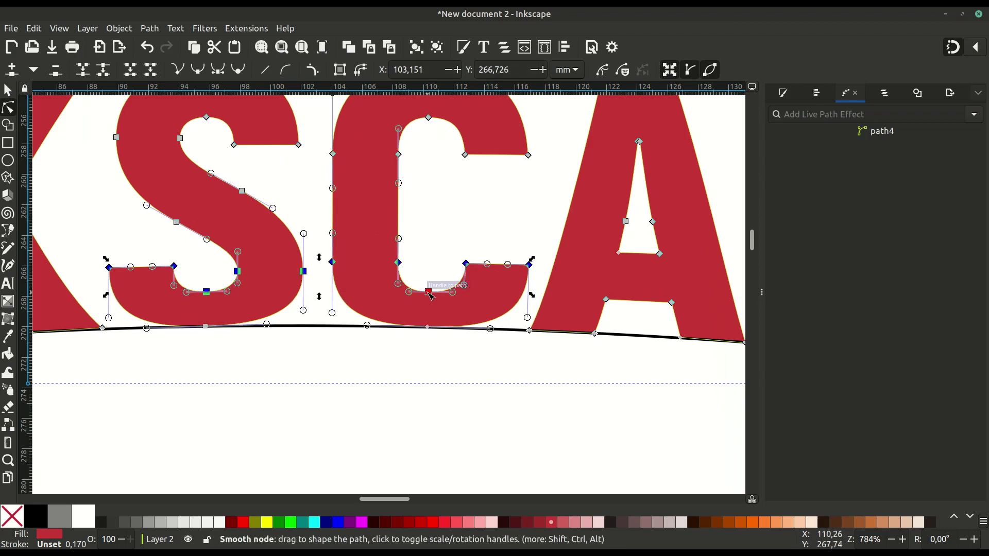
left_click_drag(432, 293, 432, 285)
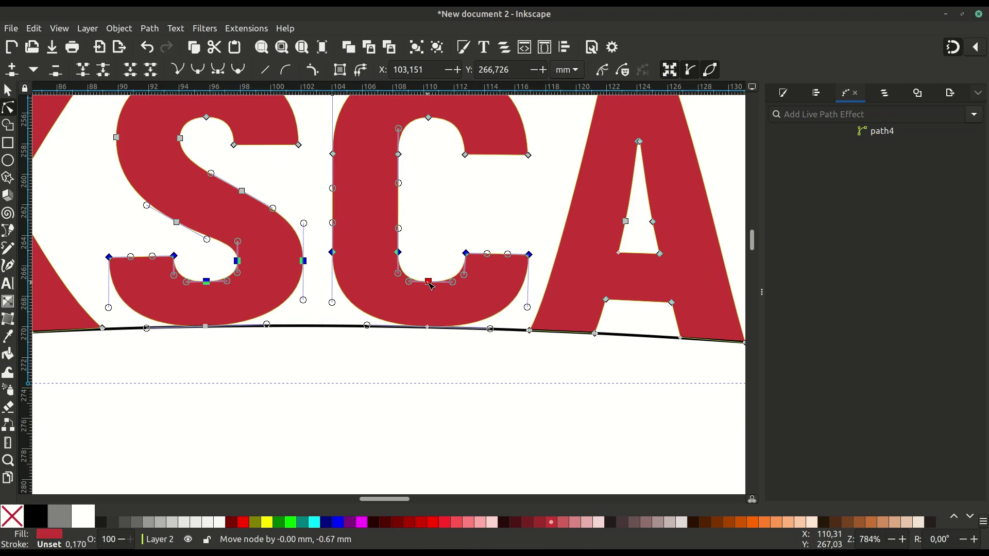
left_click(431, 392)
scroll(421, 393, "down", 3)
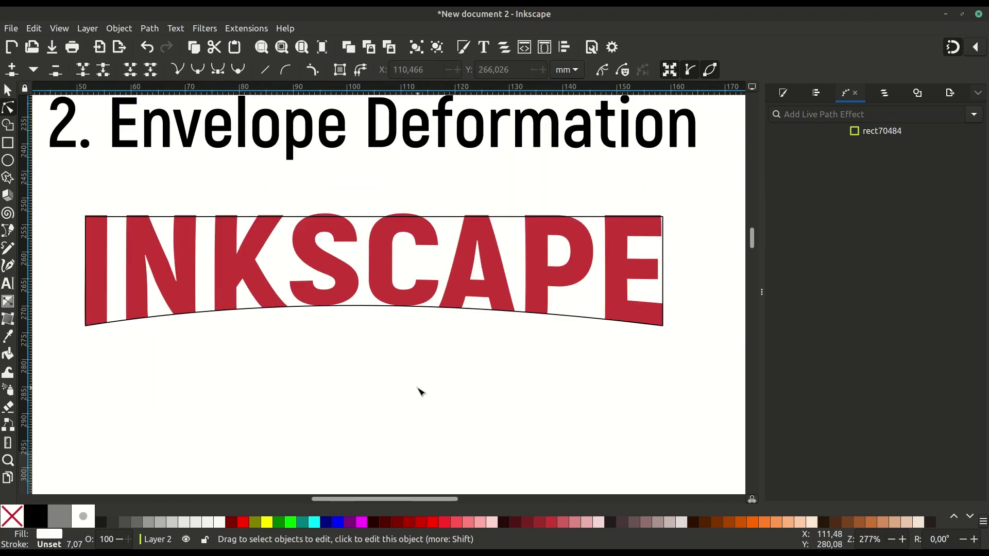
Step: Move the warped lettering below its guide and scroll to the Perspective/Envelope section
key("s")
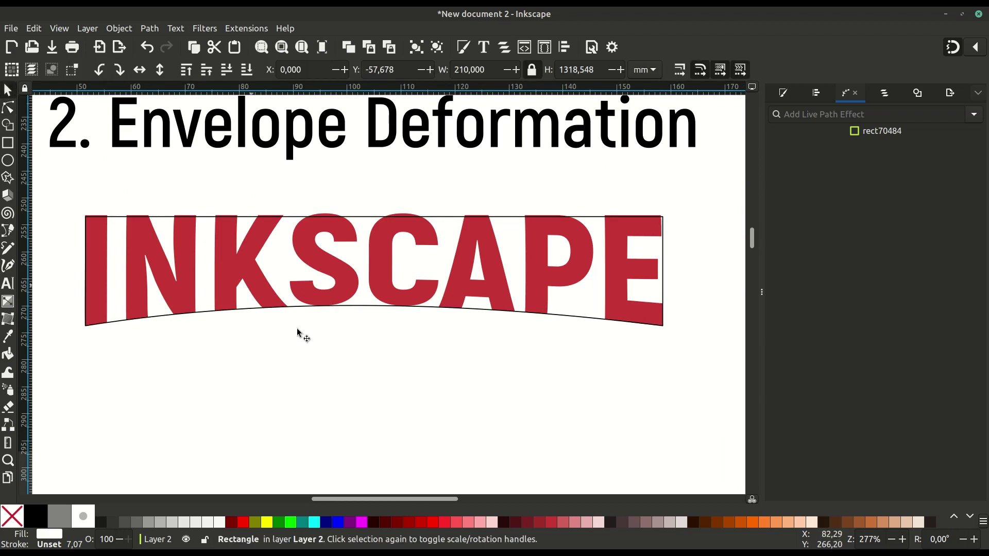
scroll(320, 341, "down", 2)
left_click_drag(363, 317, 359, 387)
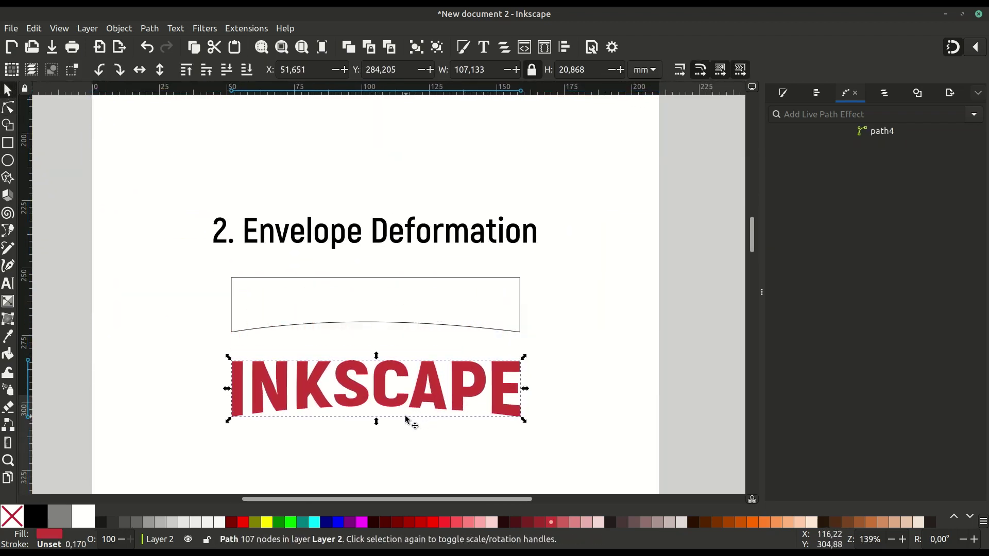
scroll(407, 417, "down", 3)
scroll(407, 417, "down", 5)
scroll(407, 417, "down", 7)
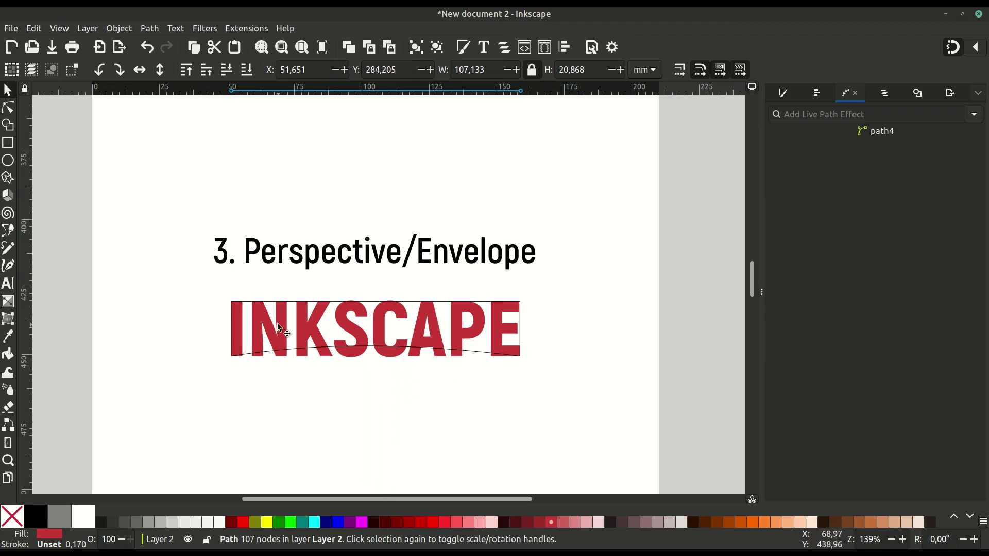
scroll(361, 322, "up", 1, "ctrl")
Step: Add a Perspective/Envelope path effect, searched as 'per', to the red INKSCAPE lettering
left_click(340, 249)
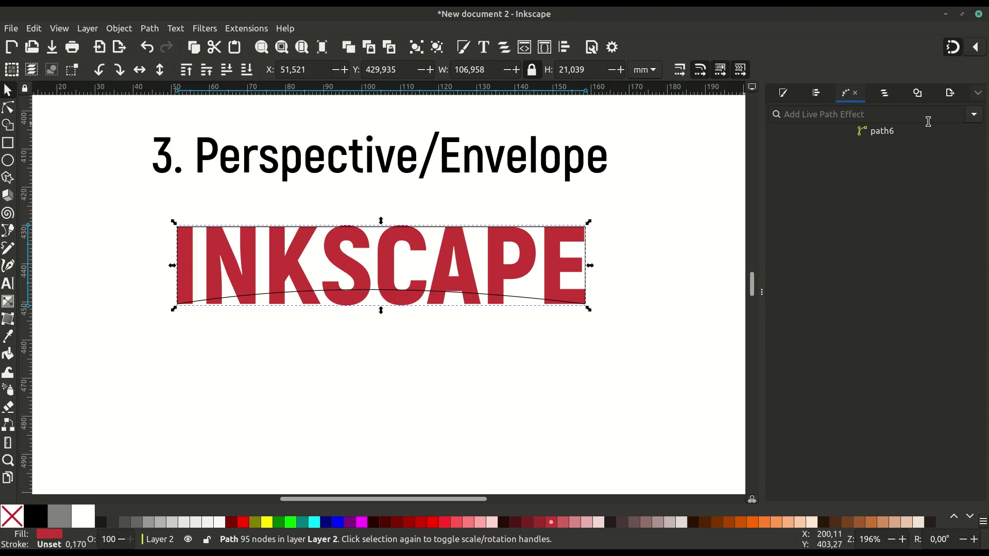
left_click(150, 28)
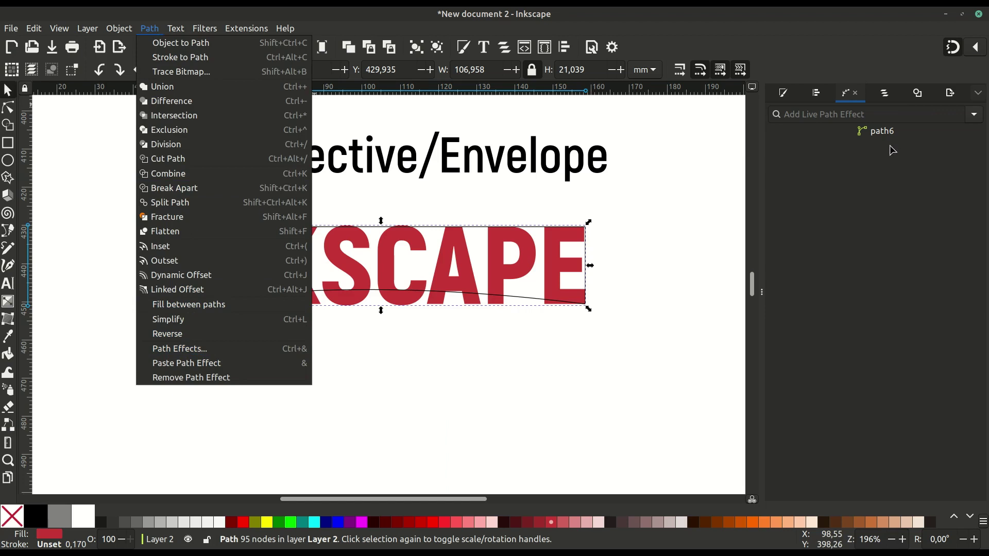
left_click(875, 136)
left_click(850, 113)
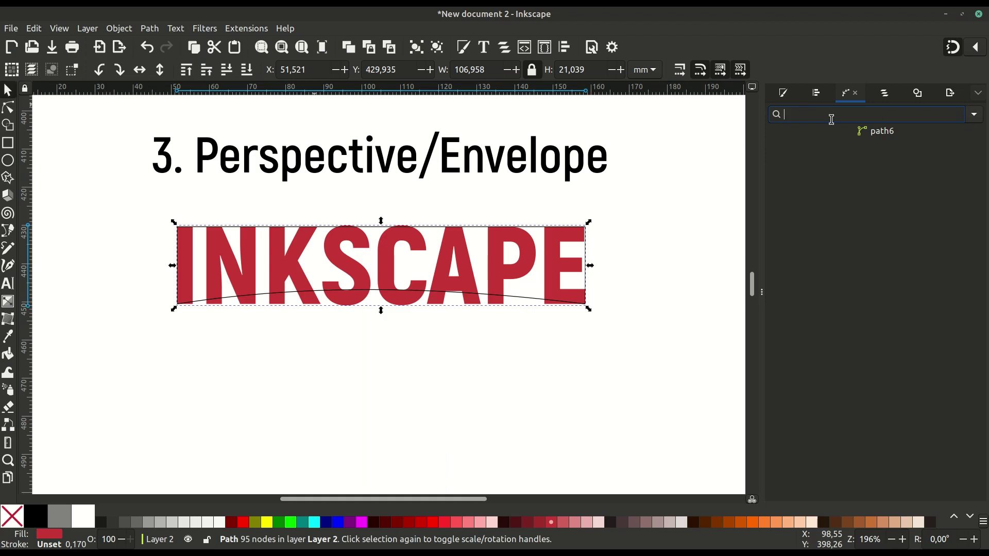
type("per")
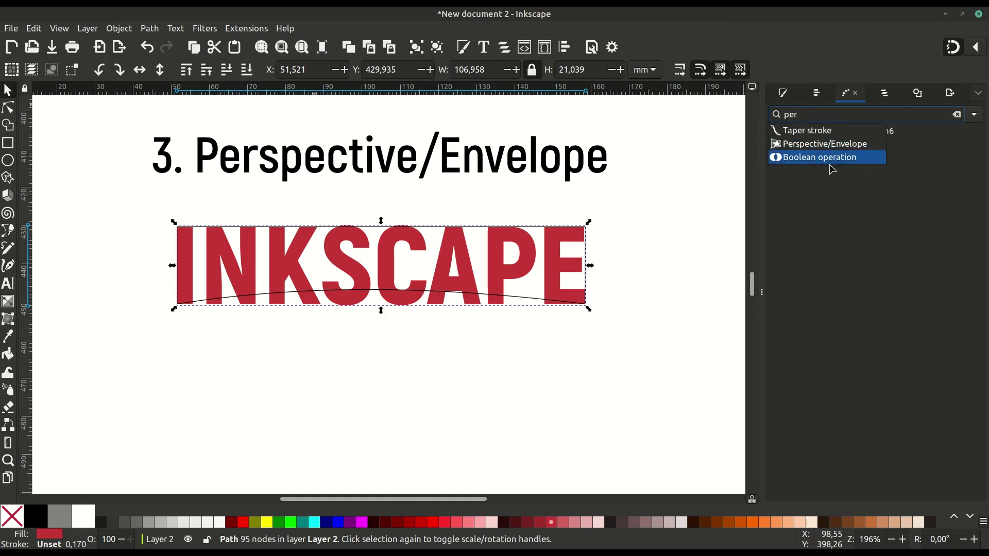
left_click(818, 147)
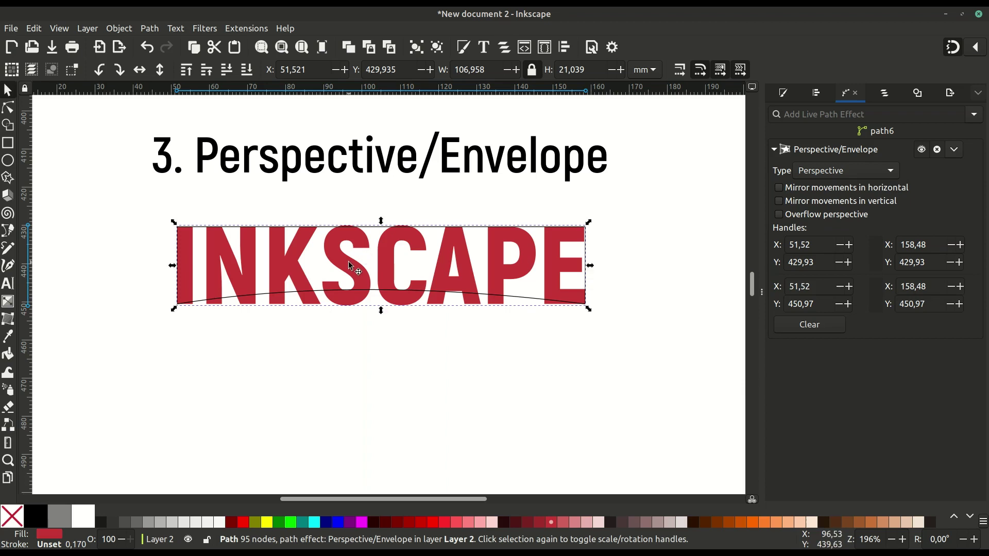
Step: Switch to the Node tool and zoom in on the start of the INKSCAPE lettering
left_click(10, 108)
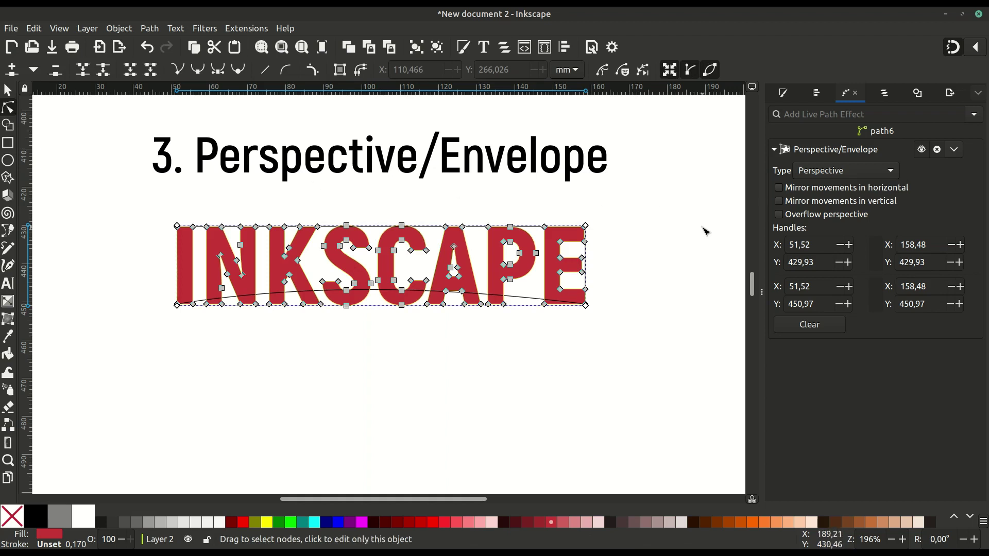
scroll(284, 337, "up", 2)
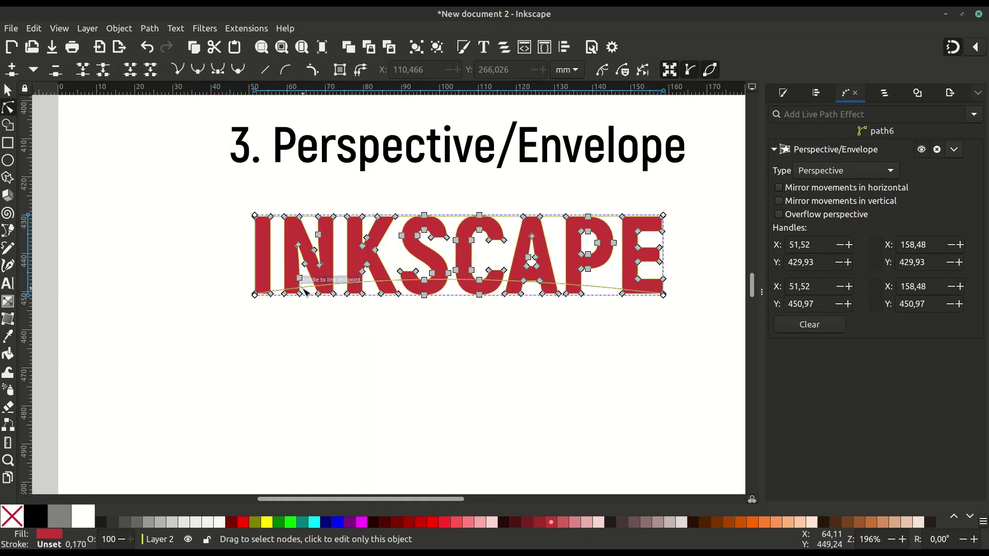
scroll(417, 368, "right", 4)
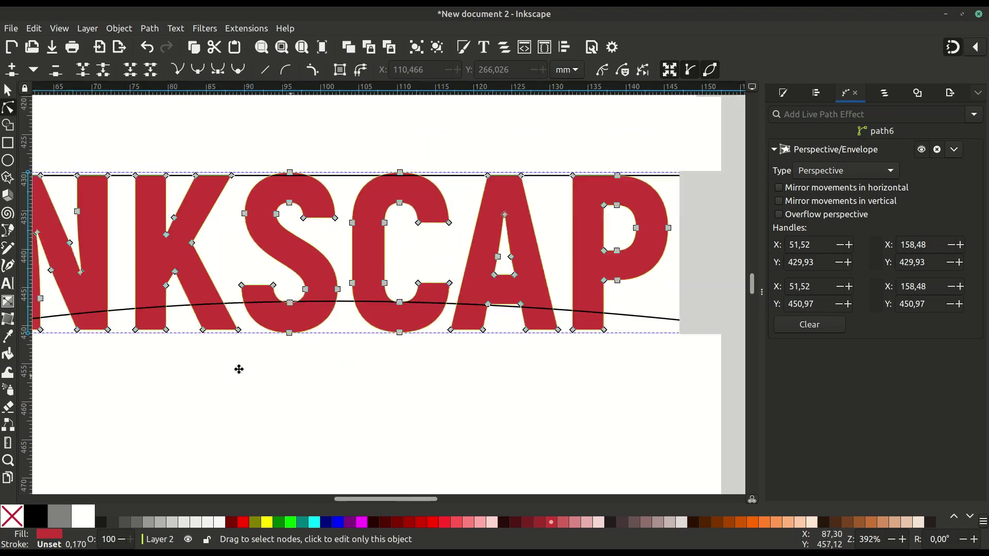
scroll(239, 368, "right", 1)
mouse_move(370, 400)
left_mouse_down()
mouse_move(465, 404)
mouse_move(680, 378)
left_mouse_up()
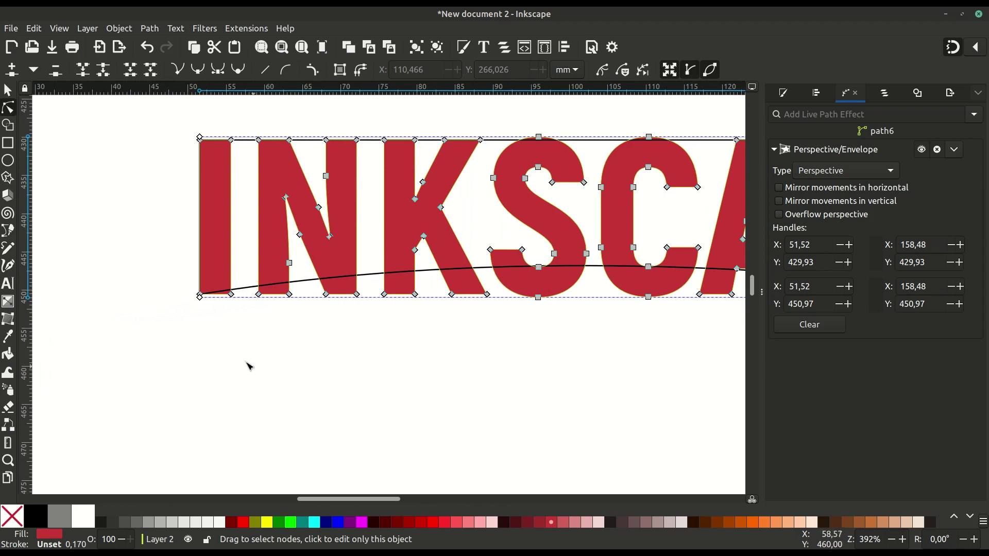
scroll(397, 320, "right", 1)
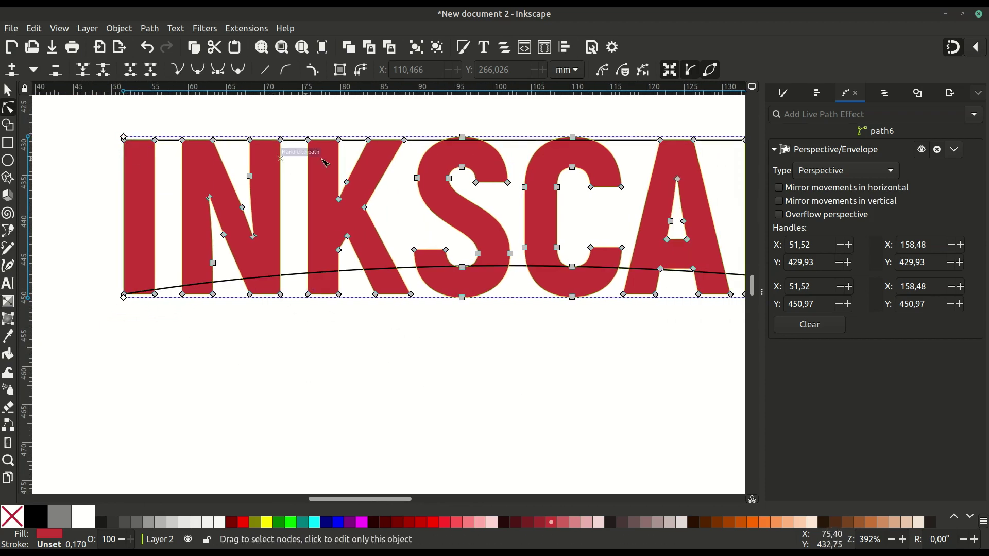
scroll(640, 111, "right", 2)
scroll(278, 221, "left", 3)
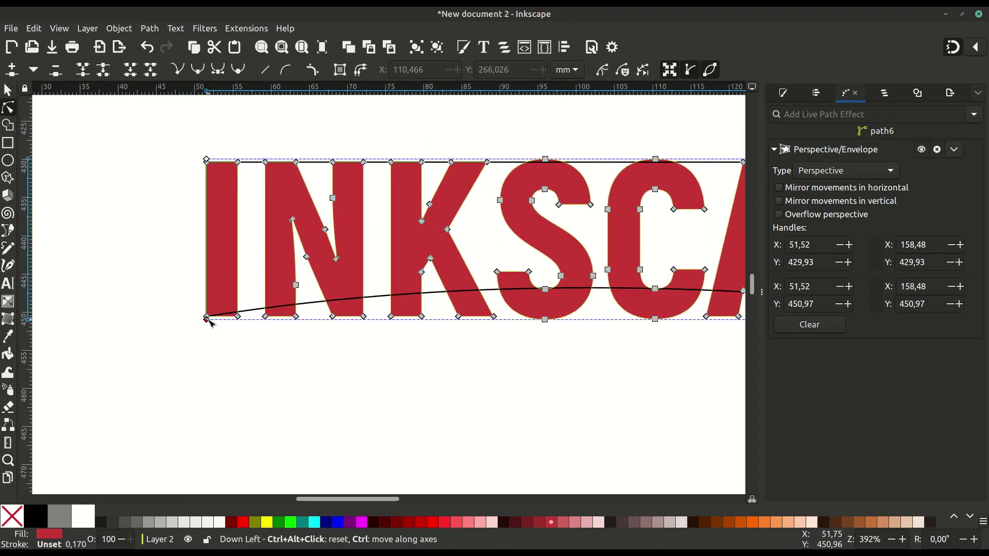
Step: Drag the bottom-left envelope corner down to skew, then undo it and zoom out
mouse_move(208, 319)
left_mouse_down()
mouse_move(211, 363)
mouse_move(182, 358)
left_mouse_up()
key("ctrl+z")
scroll(400, 366, "right", 5)
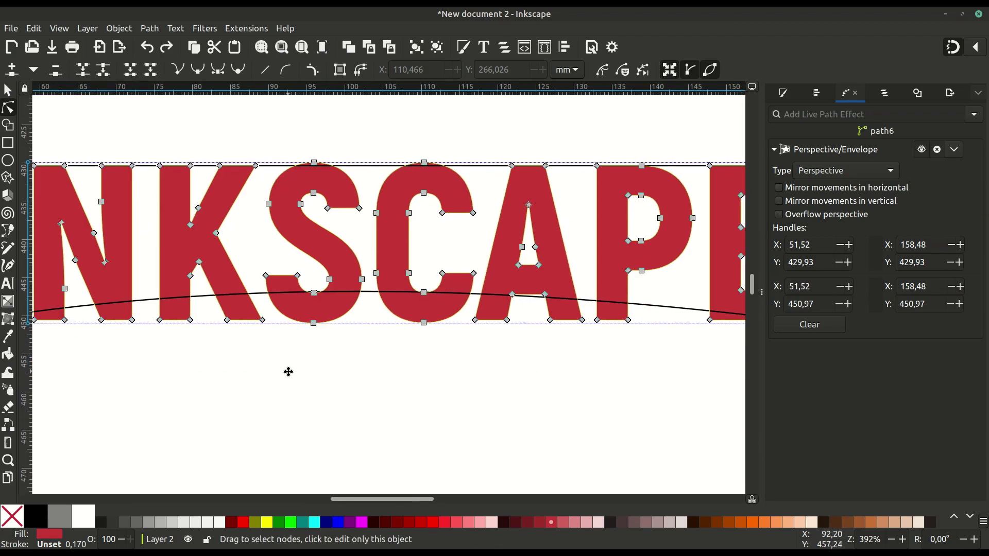
key("minus")
scroll(412, 337, "up", 1)
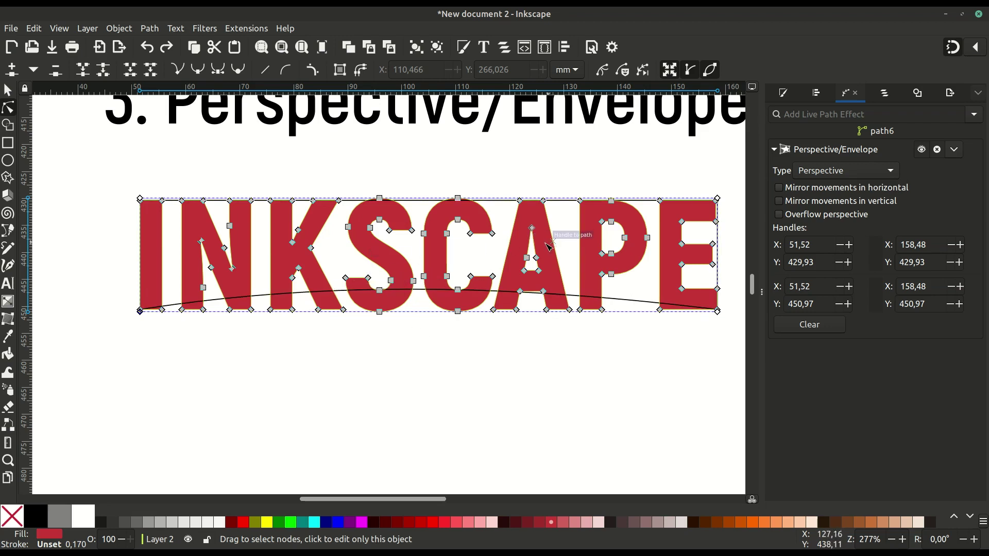
Step: Split the lettering path, undo the split, and reselect the whole INKSCAPE path with the Selector
left_click(150, 29)
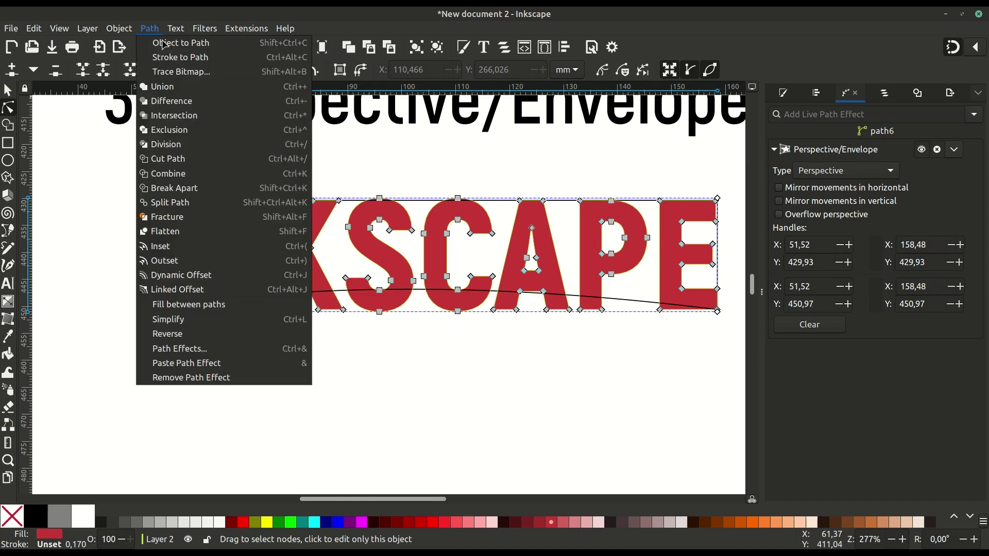
left_click(214, 204)
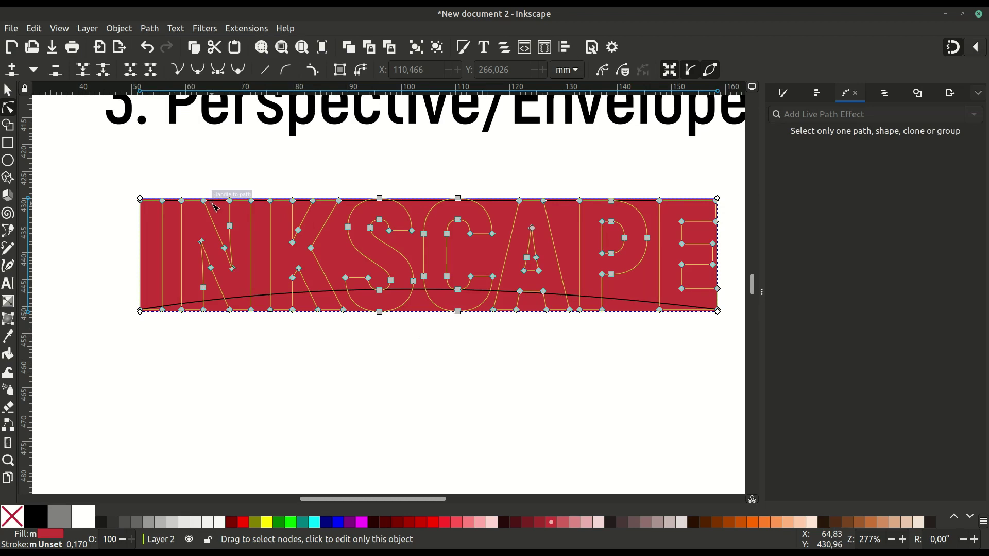
key("ctrl+z")
key("s")
left_click(297, 252)
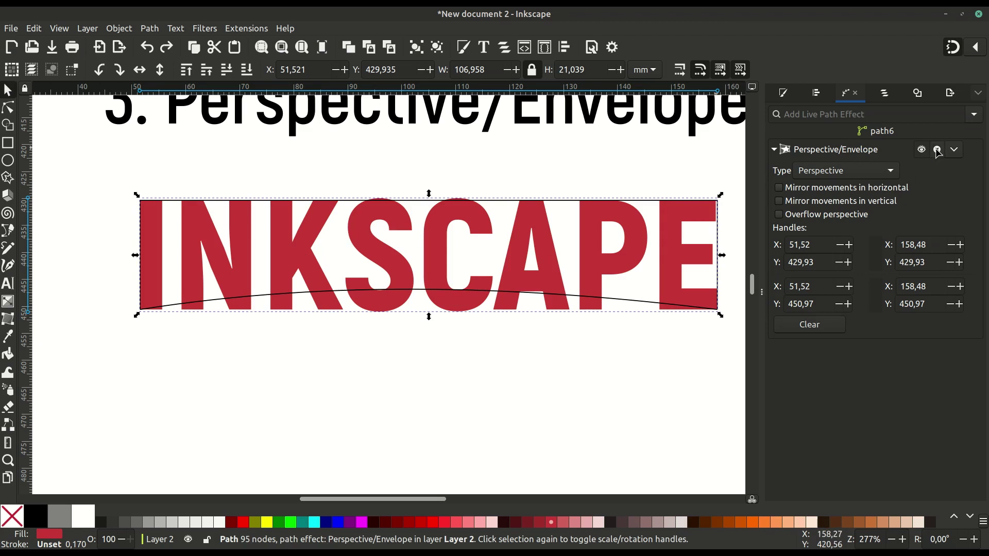
Step: Remove the Perspective/Envelope effect and split INKSCAPE into separate letter paths with Split Path
left_click(937, 150)
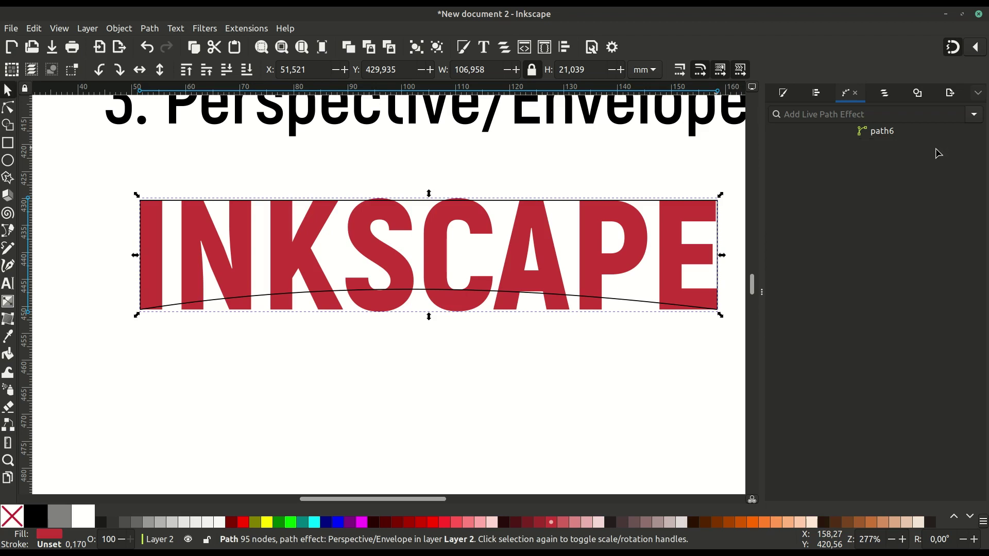
left_click(307, 241)
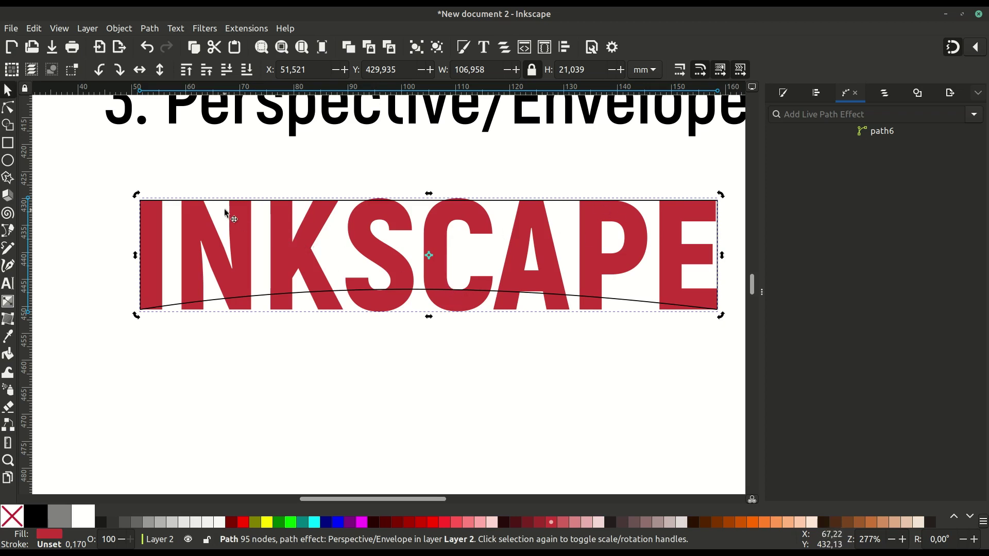
left_click(149, 28)
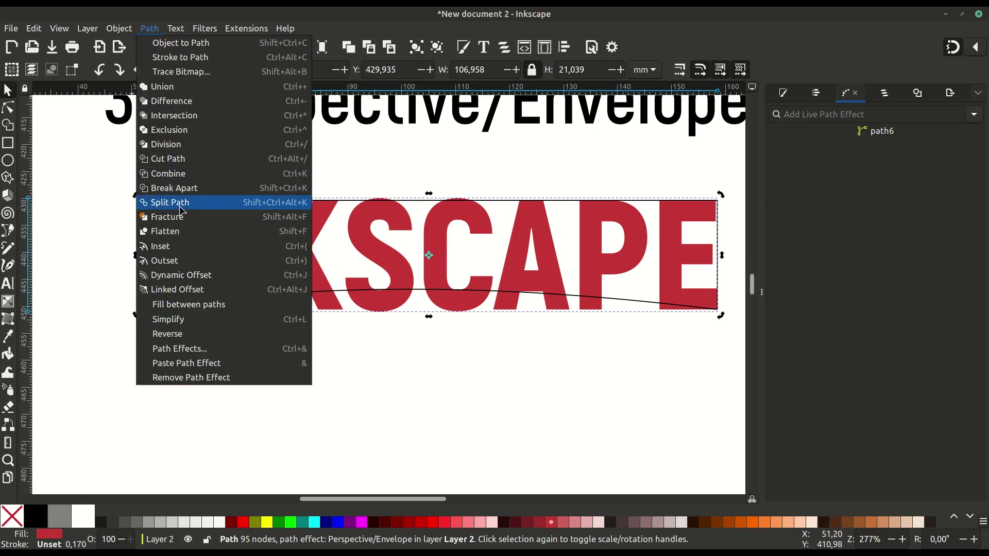
left_click(181, 207)
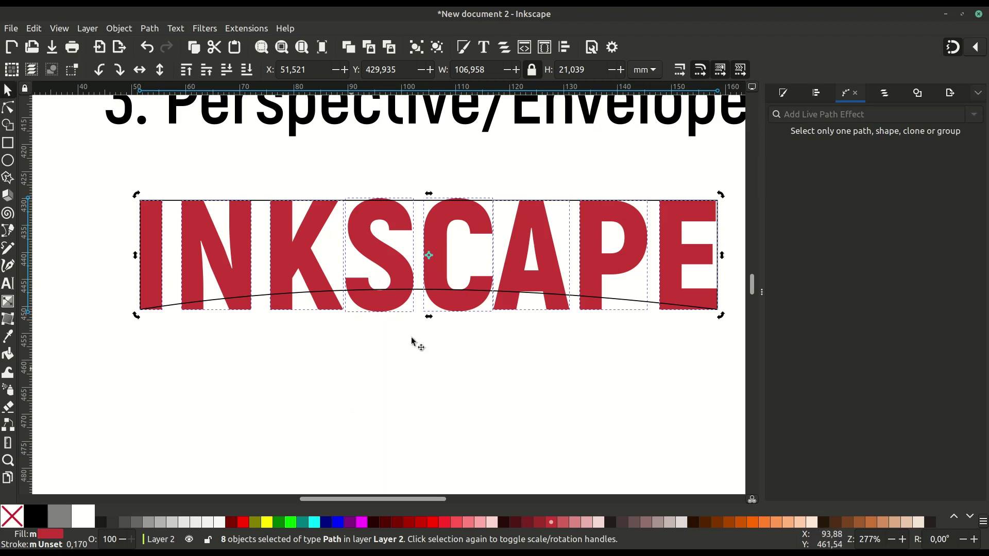
Step: Test-drag the S to confirm it moves on its own, then undo and deselect
left_click_drag(394, 283, 406, 292)
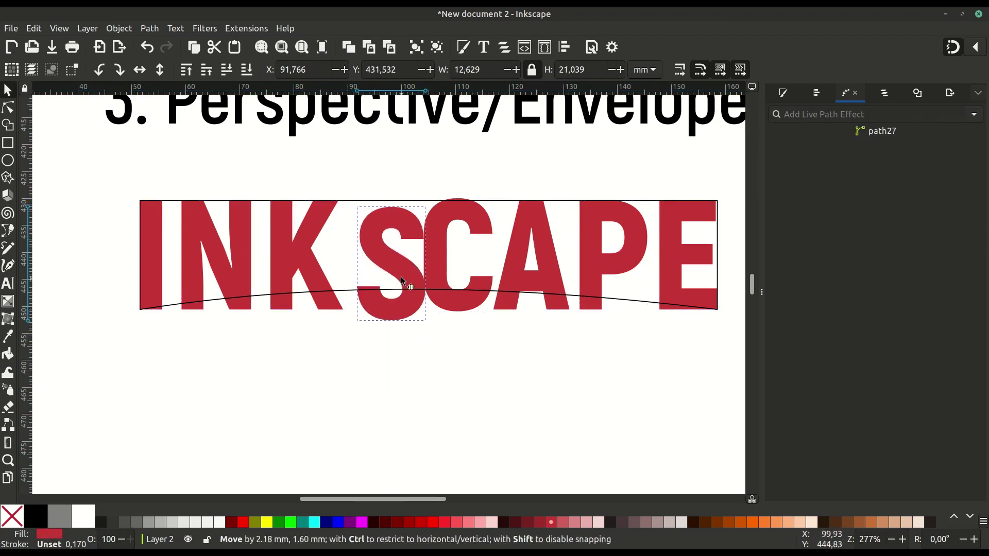
key("ctrl+z")
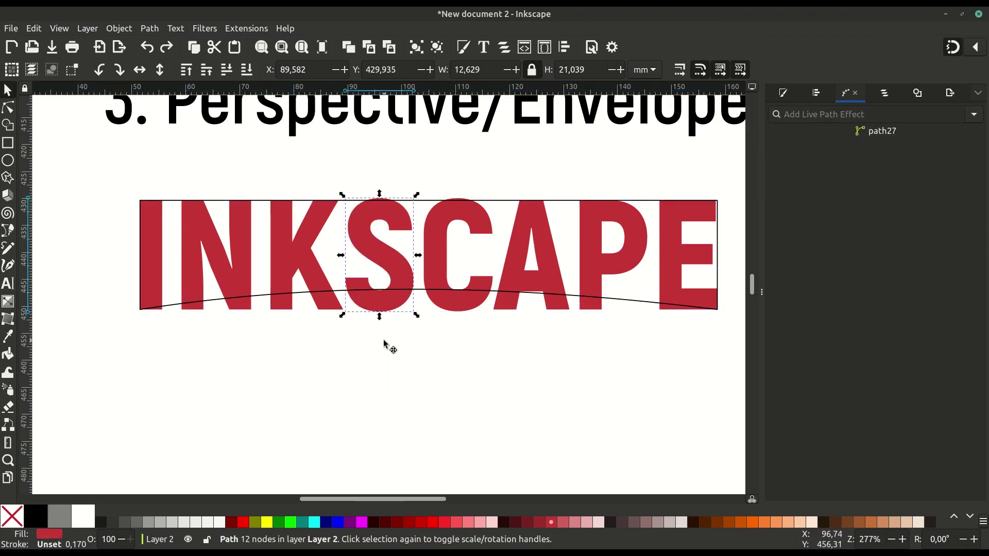
left_click(391, 345)
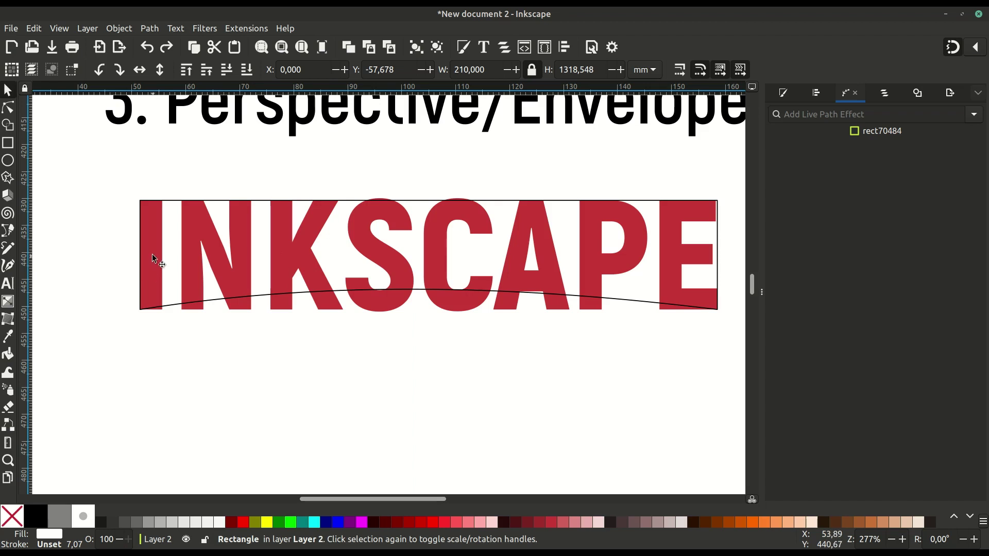
Step: Apply the Perspective/Envelope path effect to the letters I and N
left_click(153, 257)
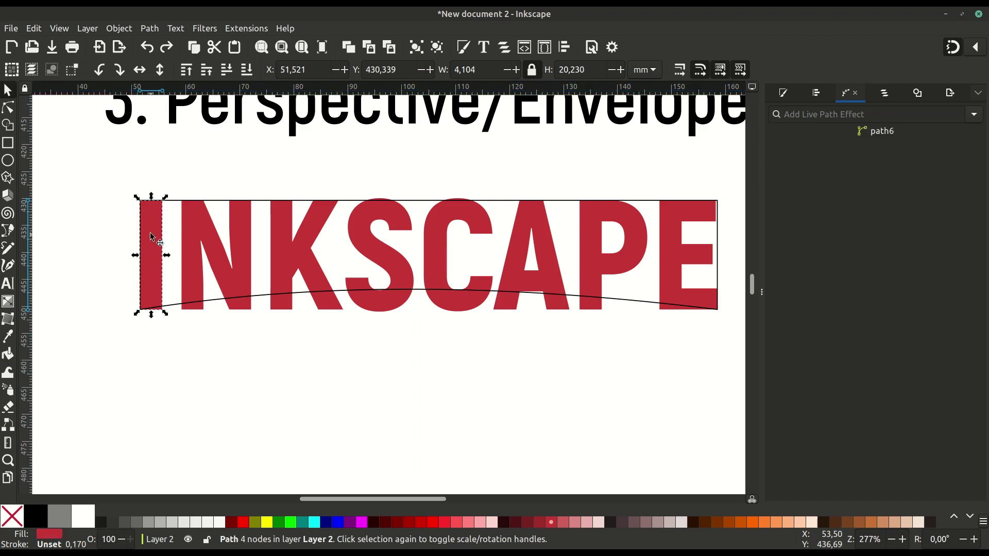
left_click(151, 29)
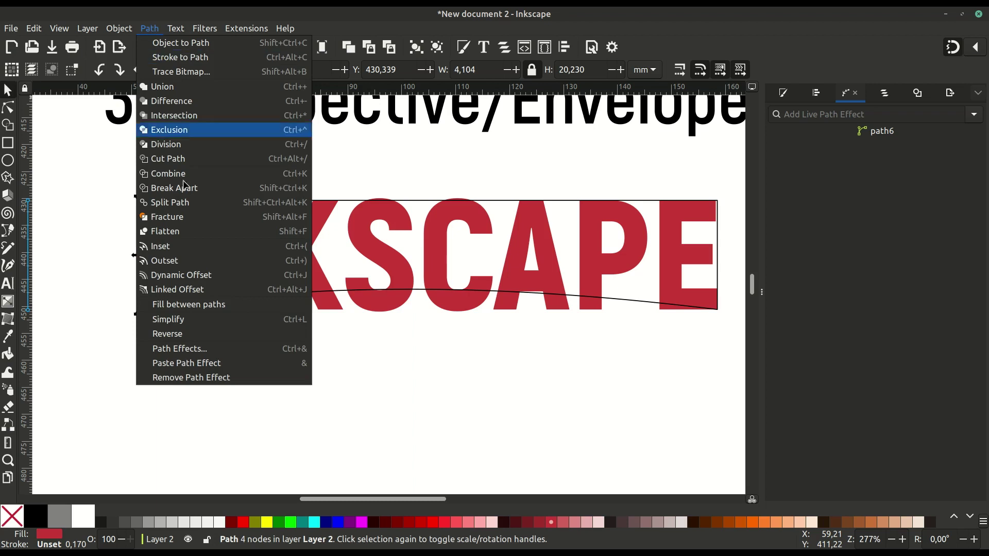
left_click(195, 350)
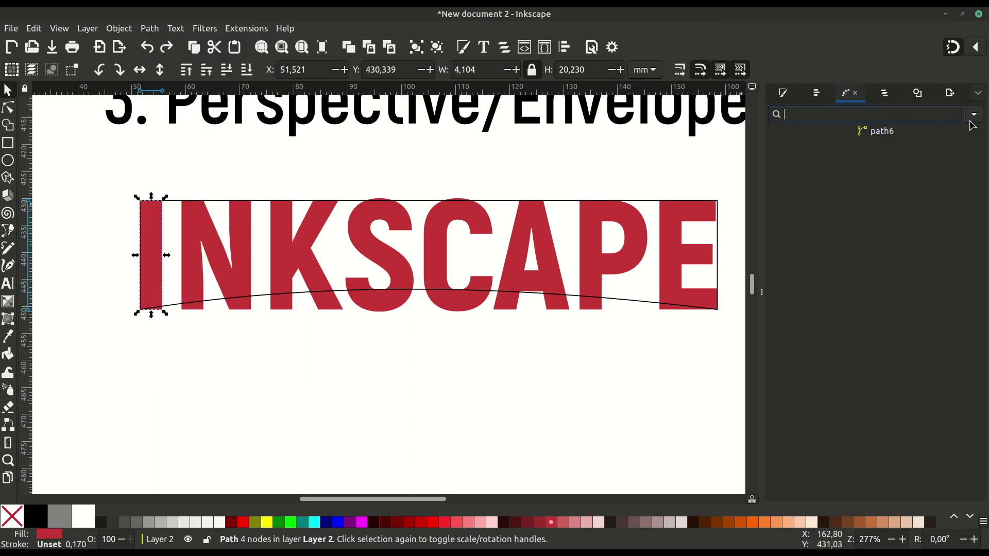
left_click(975, 115)
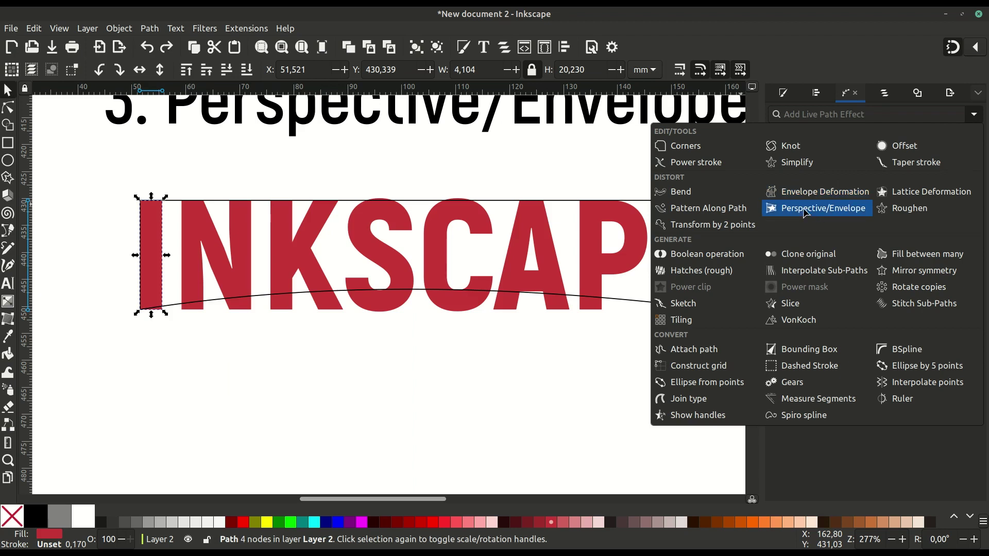
left_click(801, 212)
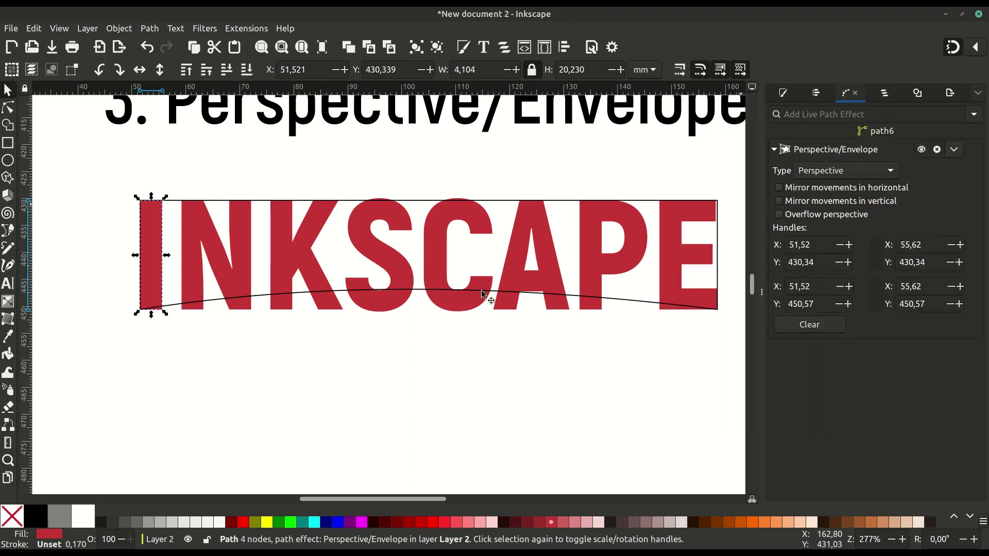
left_click(239, 273)
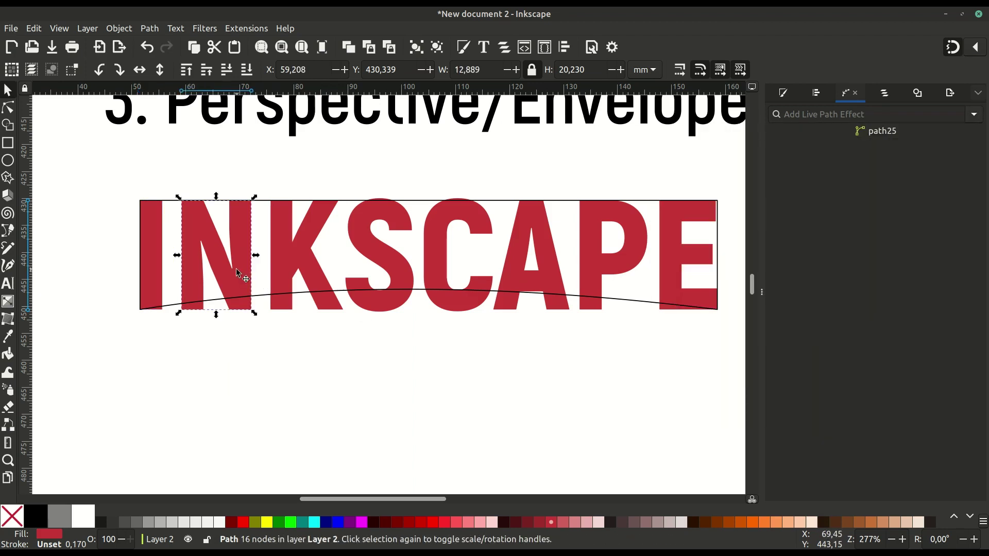
left_click(974, 118)
left_click(799, 212)
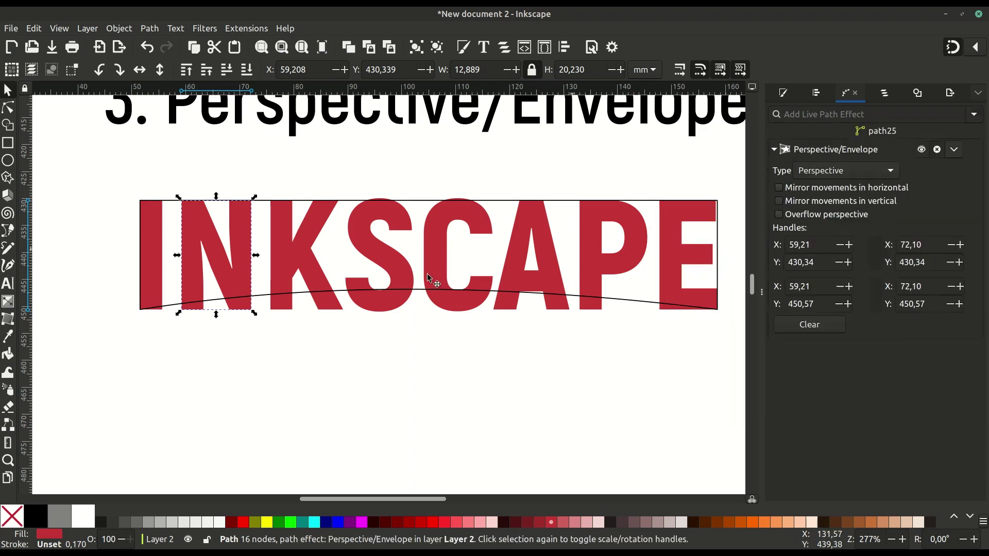
Step: Apply Perspective/Envelope to the letters K, S and C
left_click(296, 250)
left_click(974, 114)
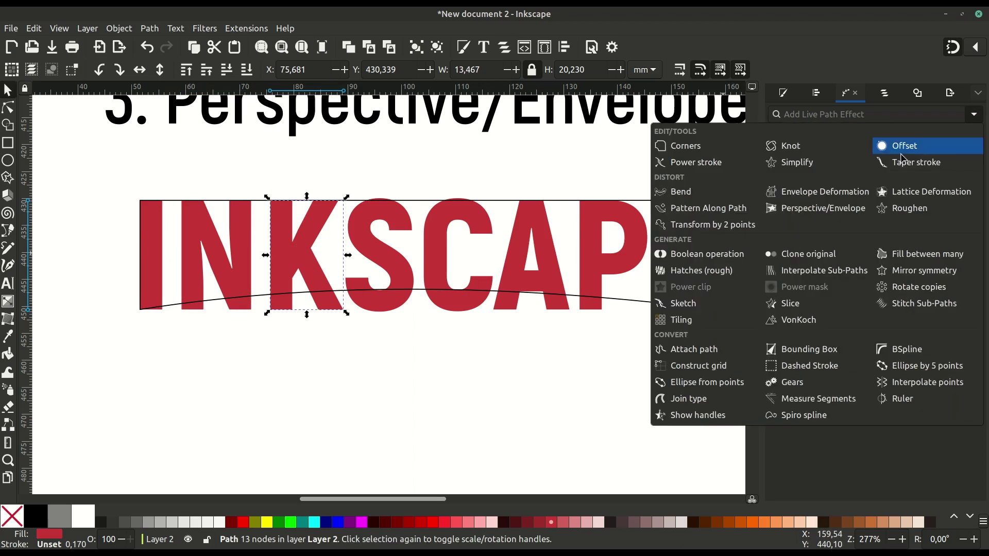
left_click(830, 207)
left_click(394, 265)
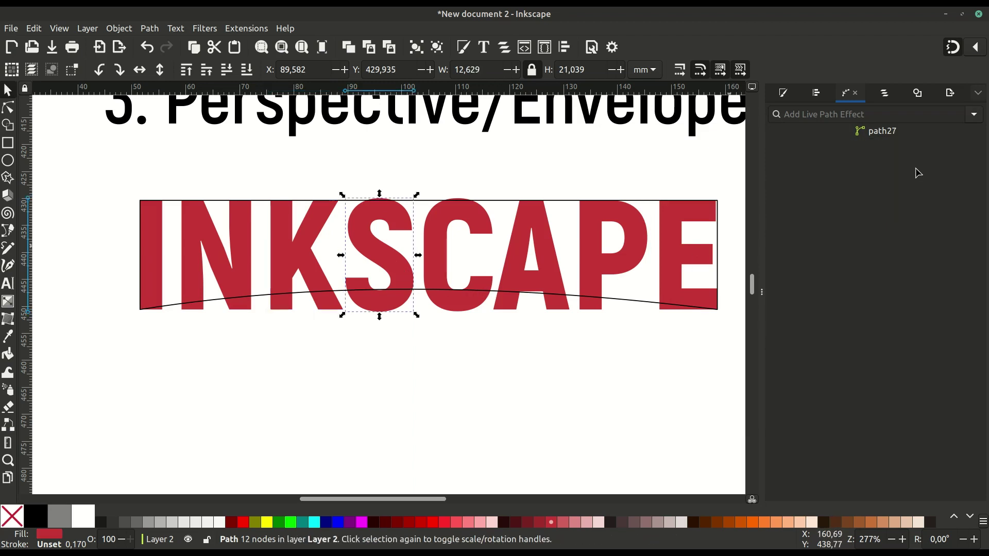
left_click(974, 114)
left_click(824, 208)
left_click(437, 266)
left_click(974, 115)
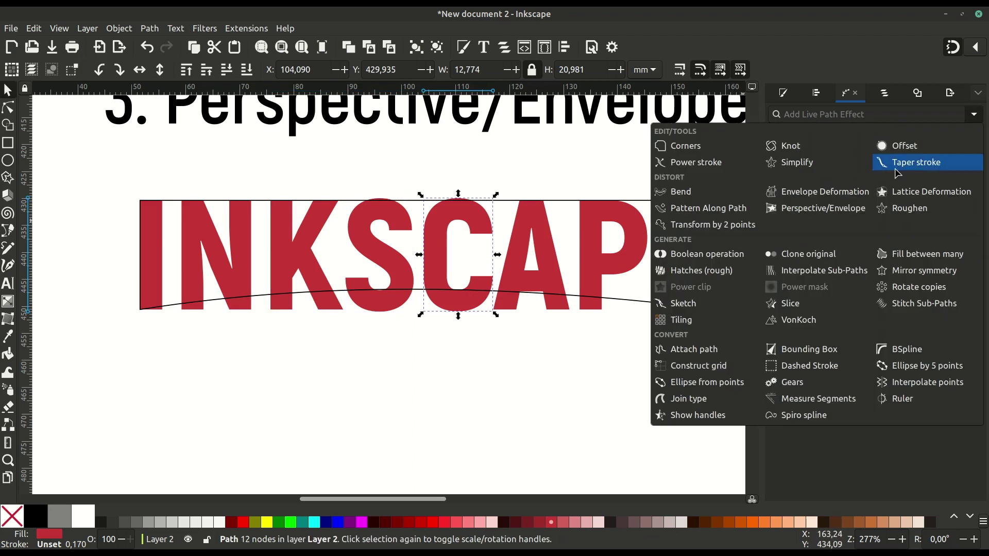
left_click(824, 208)
Step: Apply Perspective/Envelope to the letters A, P and E, then reselect the S
left_click(531, 229)
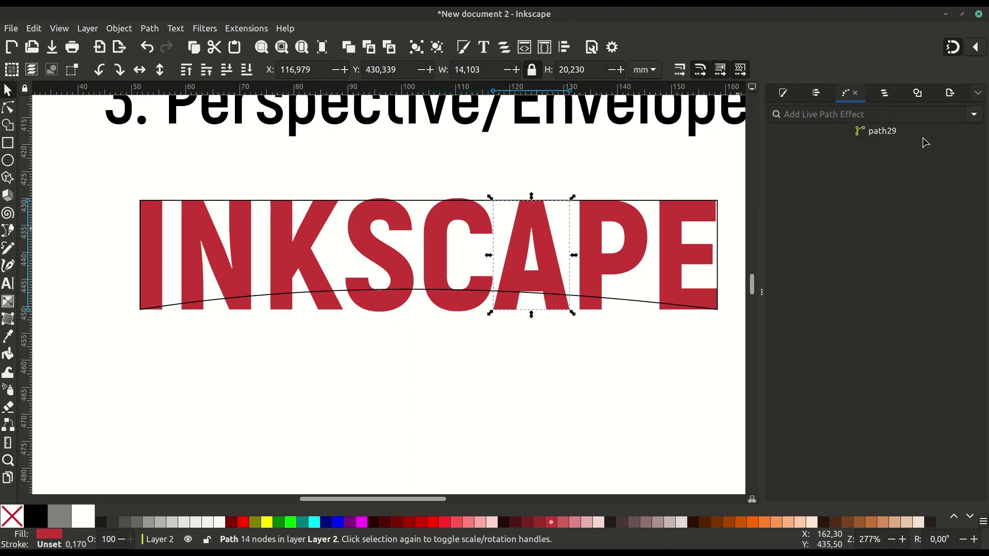
left_click(974, 115)
left_click(819, 208)
left_click(593, 253)
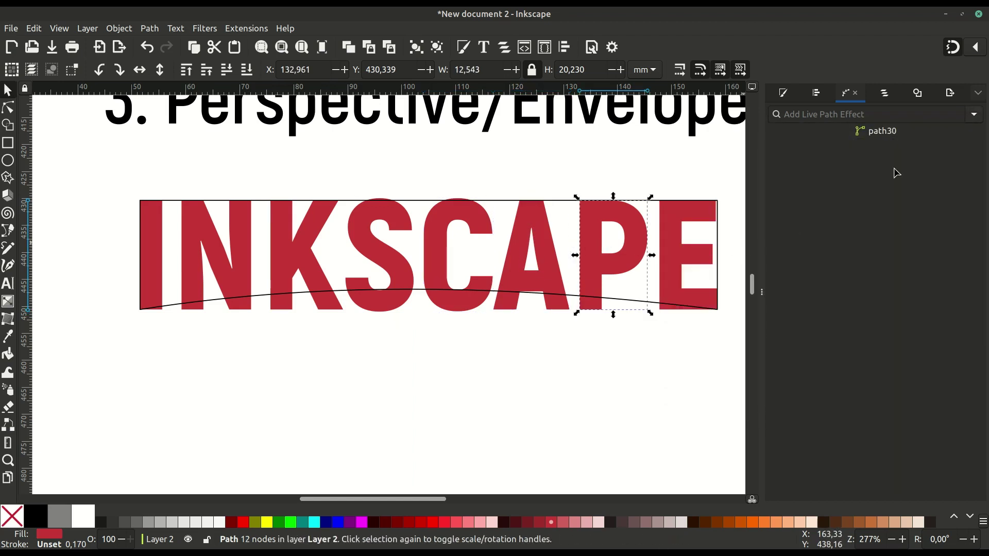
left_click(974, 115)
left_click(832, 208)
left_click(689, 264)
left_click(974, 114)
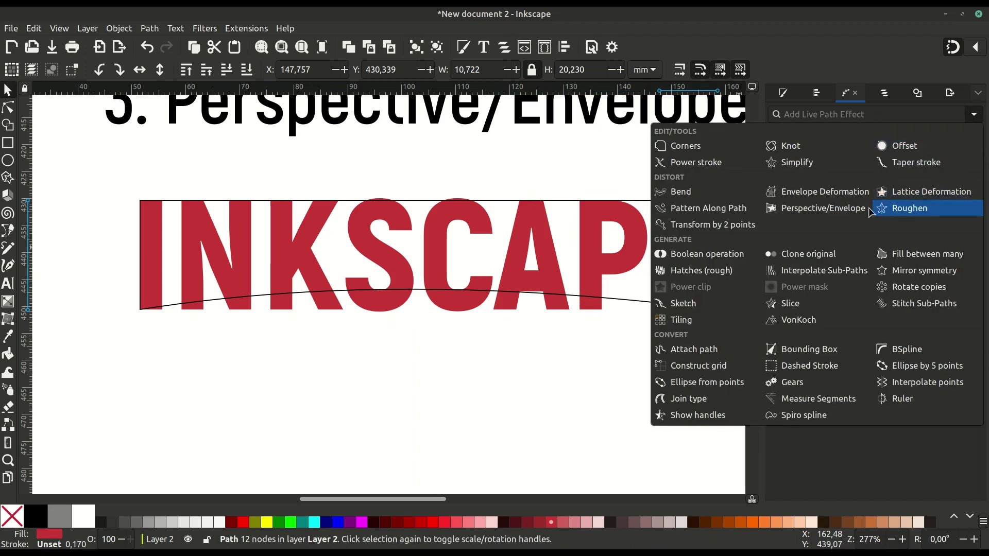
left_click(824, 208)
left_click(537, 380)
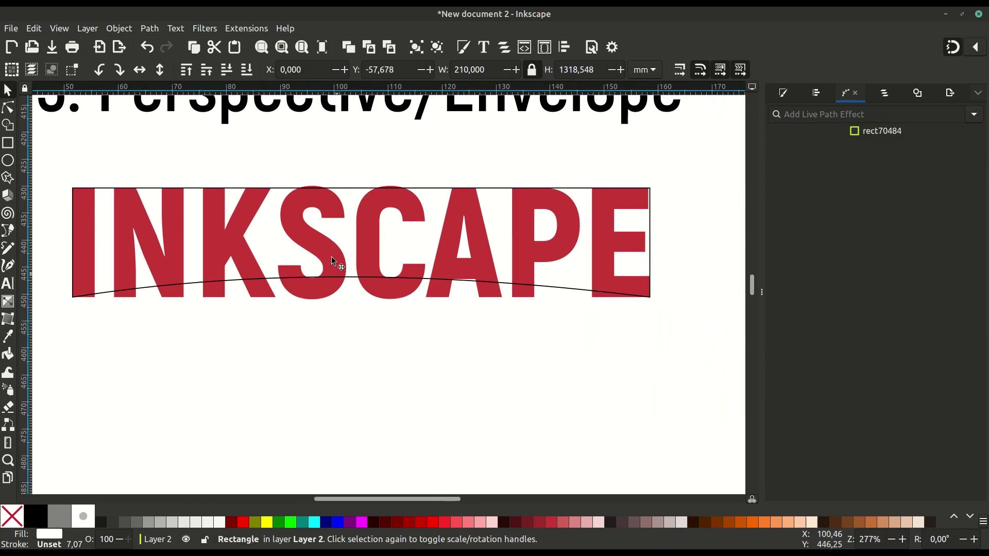
left_click(326, 238)
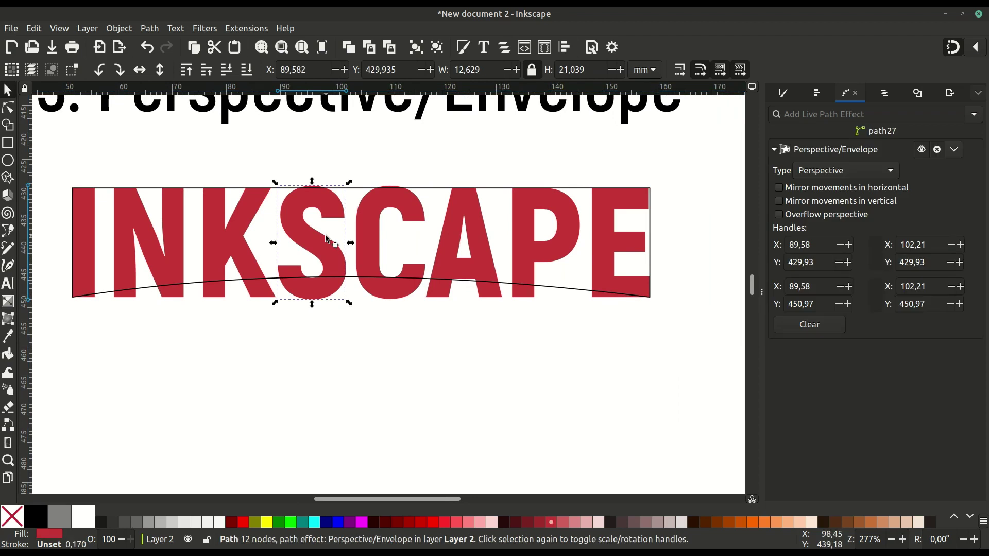
Step: With the Node tool, drag the I's bottom-right envelope handle up onto the black curve
scroll(329, 242, "left", 3)
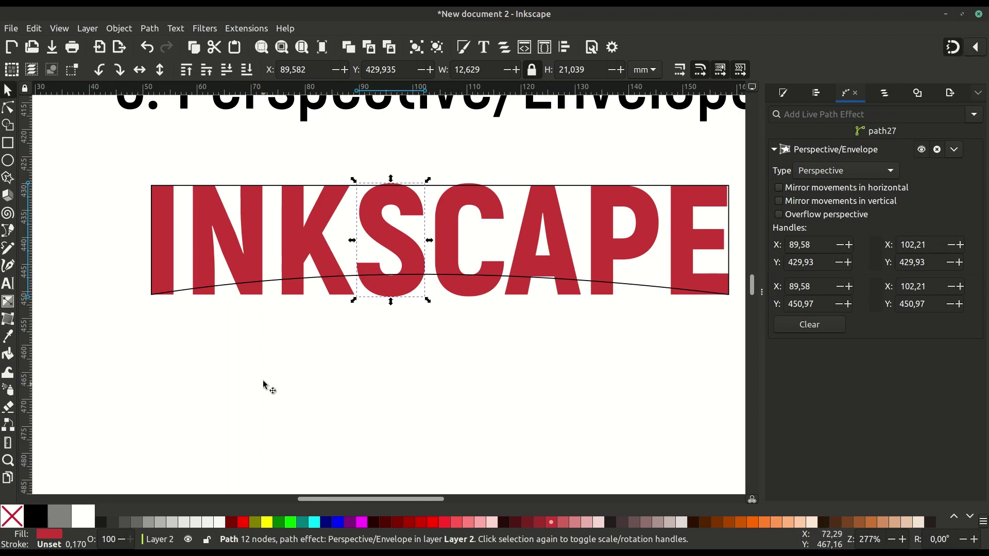
scroll(248, 376, "right", 2)
scroll(236, 369, "up", 1, "ctrl")
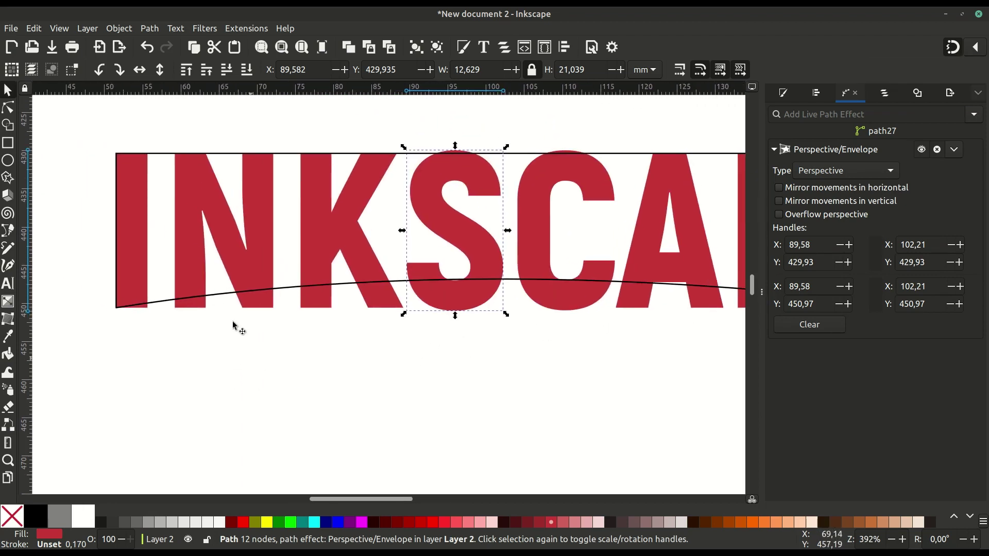
left_click(8, 109)
scroll(236, 280, "left", 5)
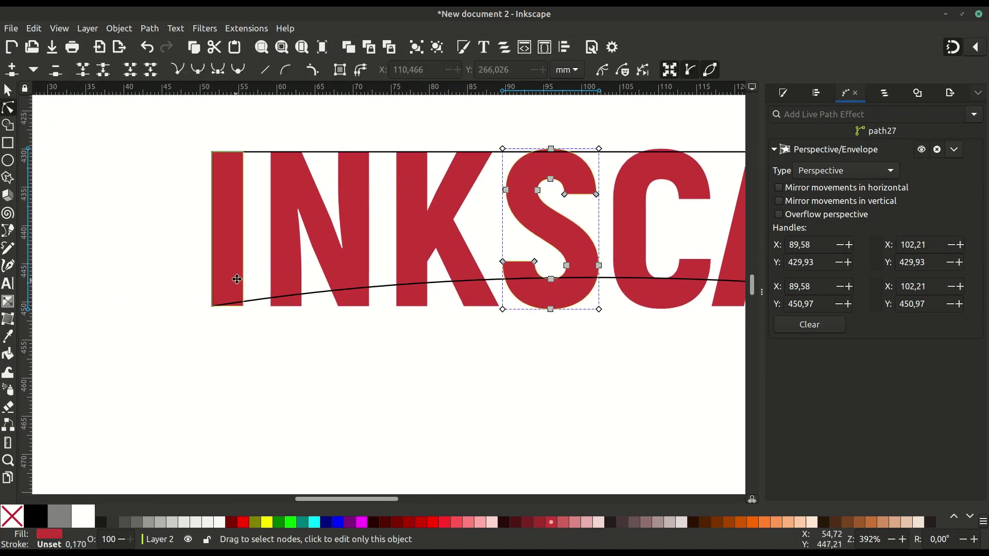
scroll(236, 279, "up", 2, "ctrl")
left_click(230, 289)
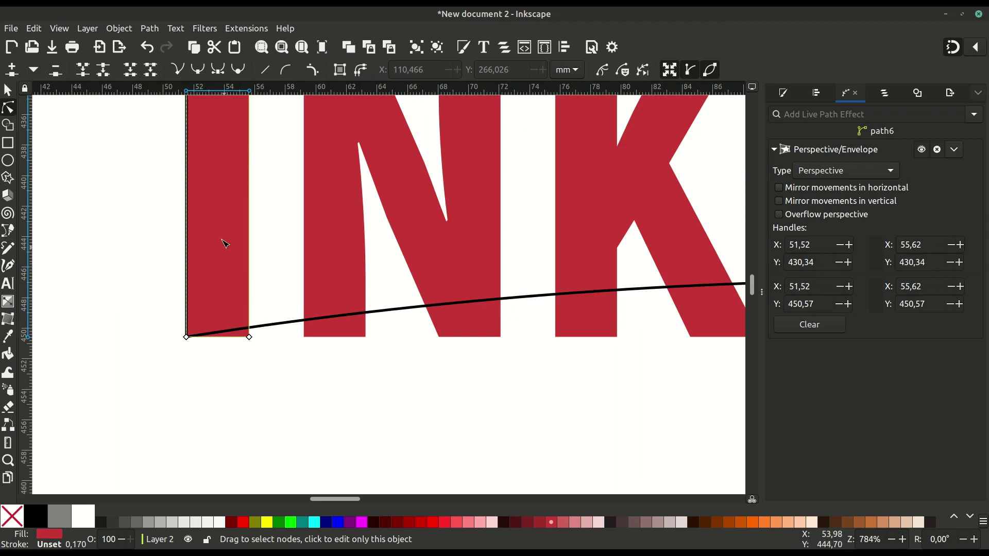
scroll(225, 243, "up", 7)
scroll(230, 298, "down", 2)
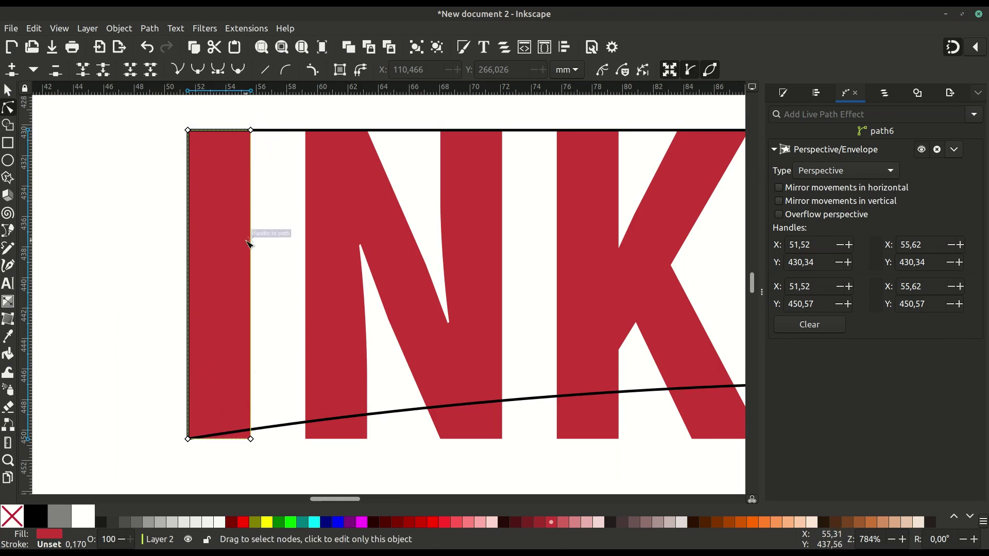
left_click_drag(287, 338, 308, 334)
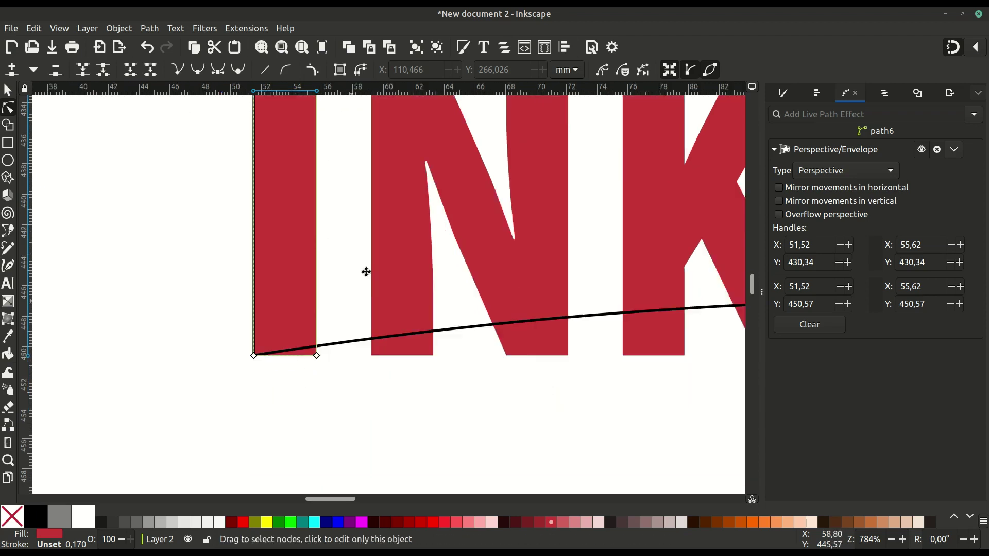
scroll(361, 268, "up", 1, "ctrl")
scroll(330, 247, "up", 1, "ctrl")
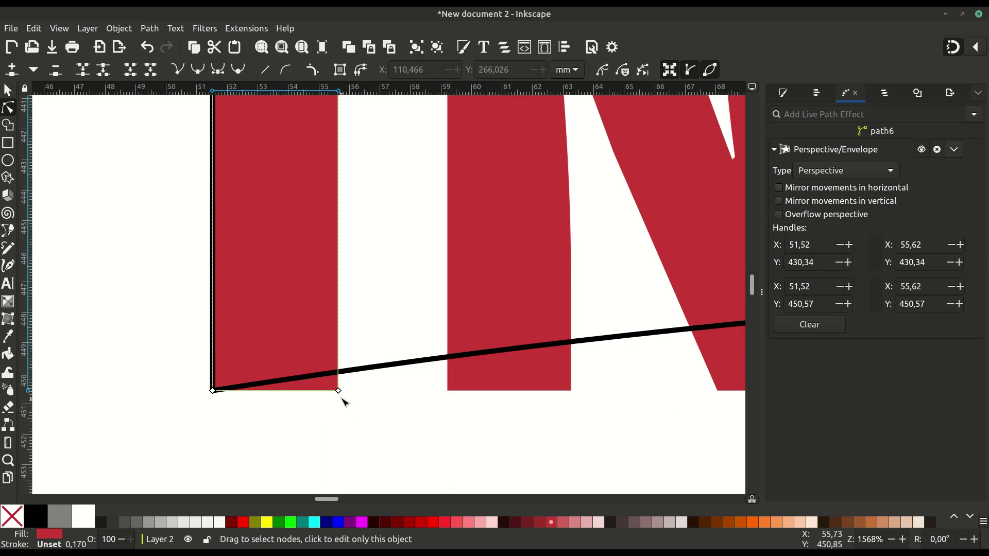
left_click_drag(338, 391, 339, 372)
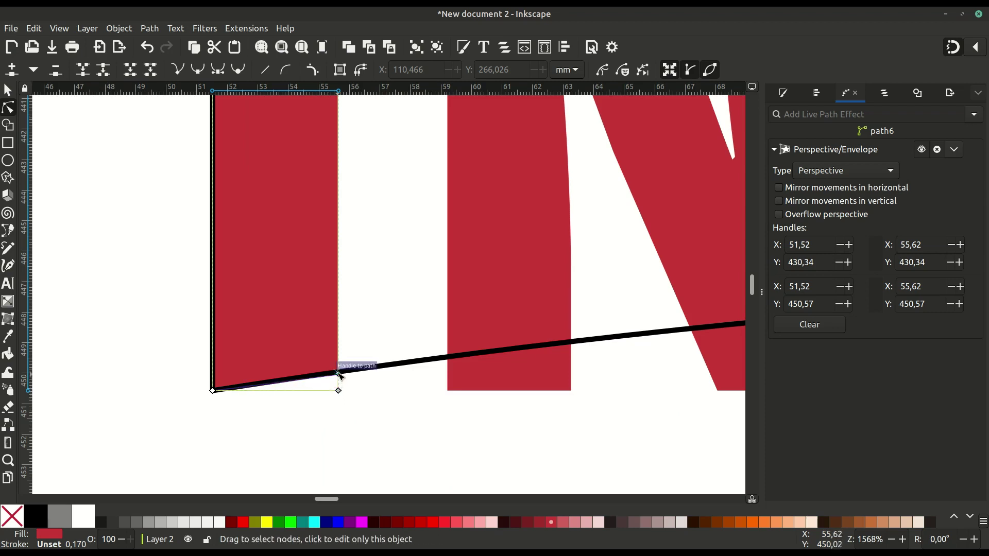
Step: Drag both bottom envelope corners of the N onto the curved baseline
left_click(357, 393)
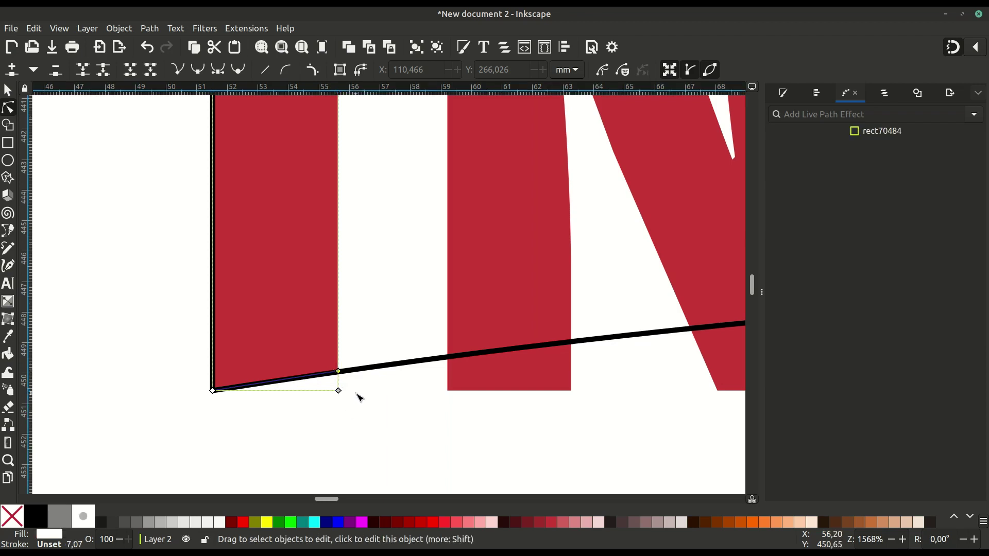
scroll(374, 419, "up", 3)
scroll(314, 197, "down", 5)
scroll(315, 197, "right", 2)
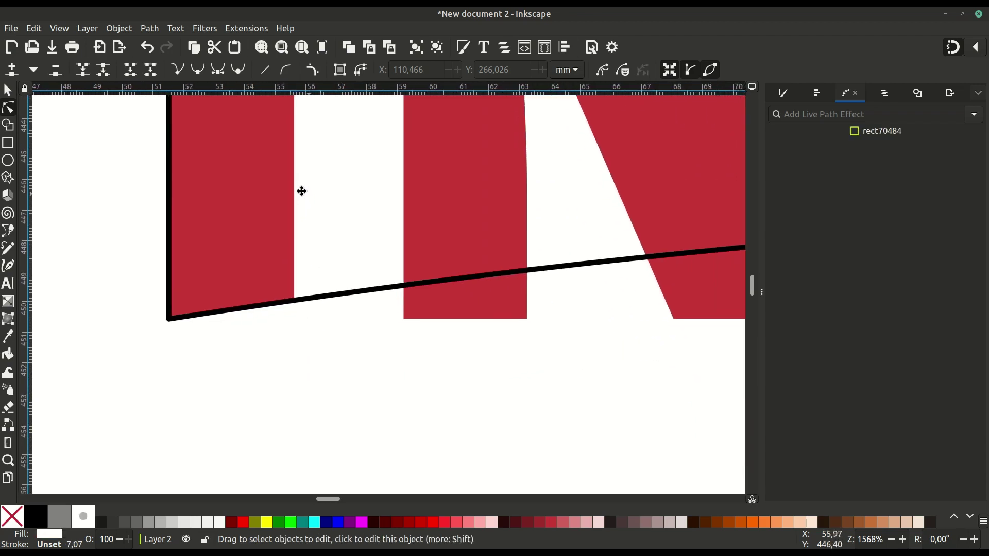
scroll(300, 190, "right", 5)
left_click(201, 228)
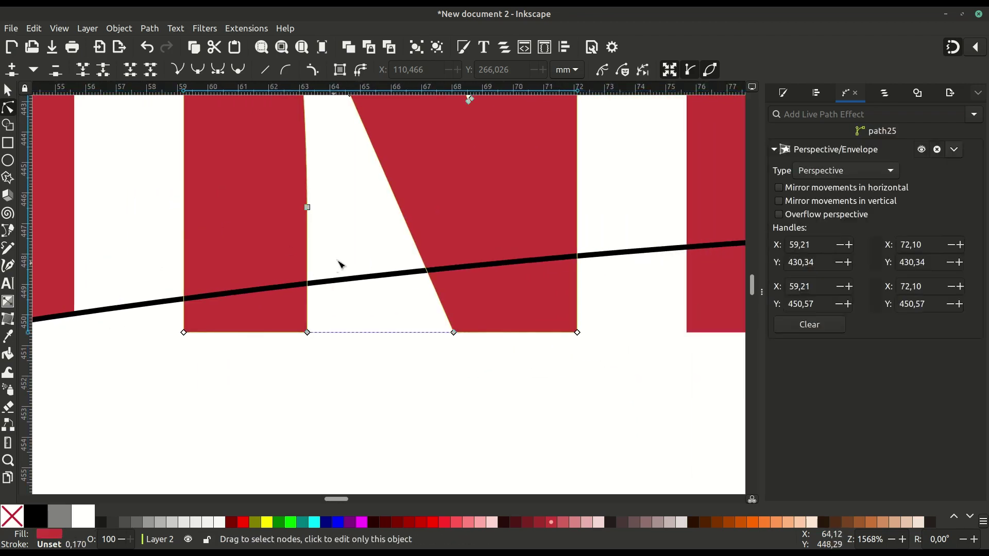
scroll(342, 309, "up", 5)
scroll(350, 335, "down", 2)
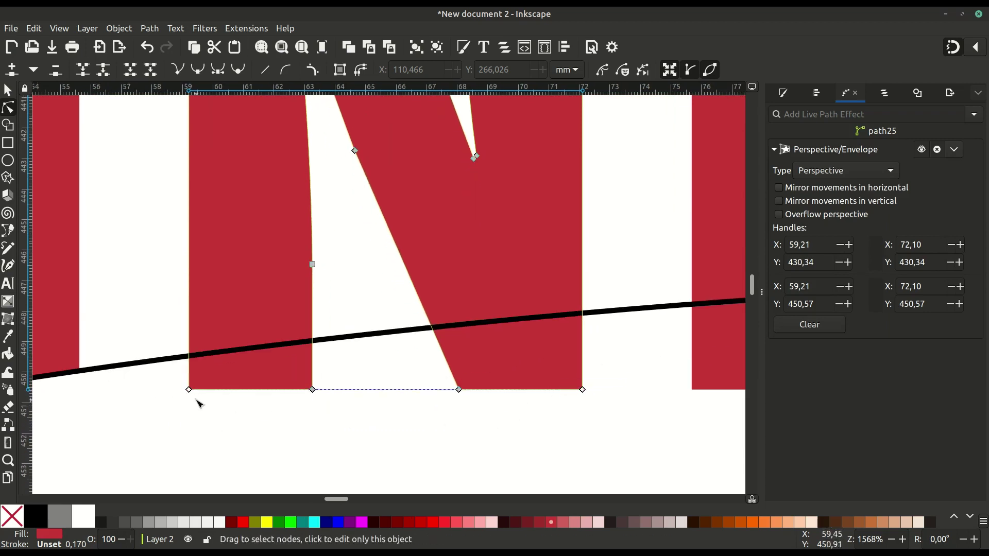
left_click_drag(188, 390, 189, 357)
left_click_drag(583, 390, 577, 313)
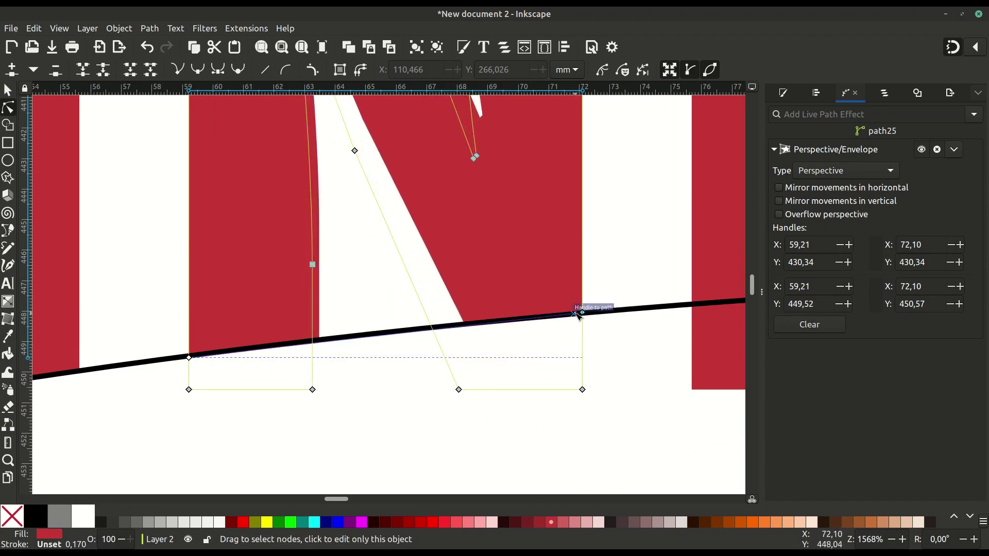
Step: Pull the bottom-left and bottom-right corners of the K and S onto the curve
scroll(464, 391, "right", 5)
left_click(387, 364)
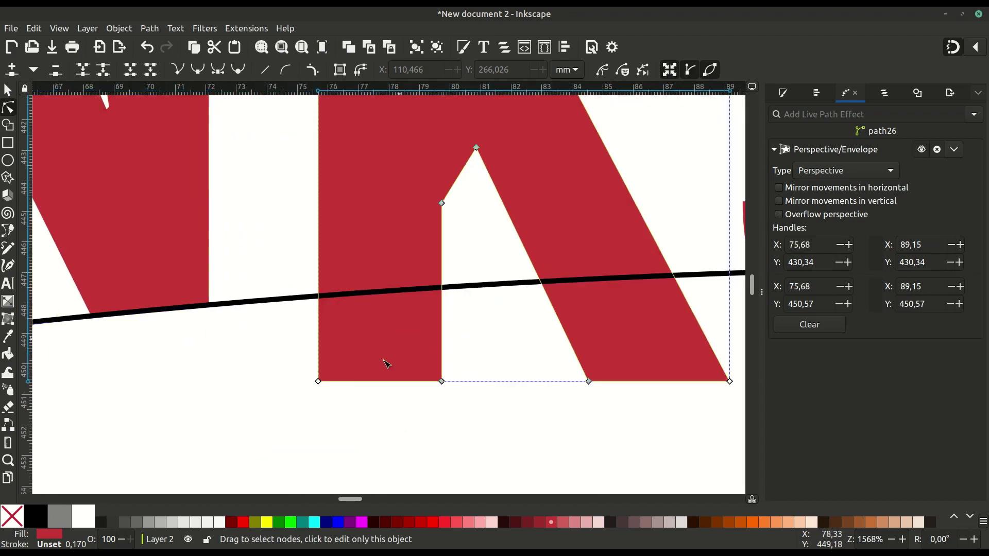
left_click_drag(318, 383, 319, 299)
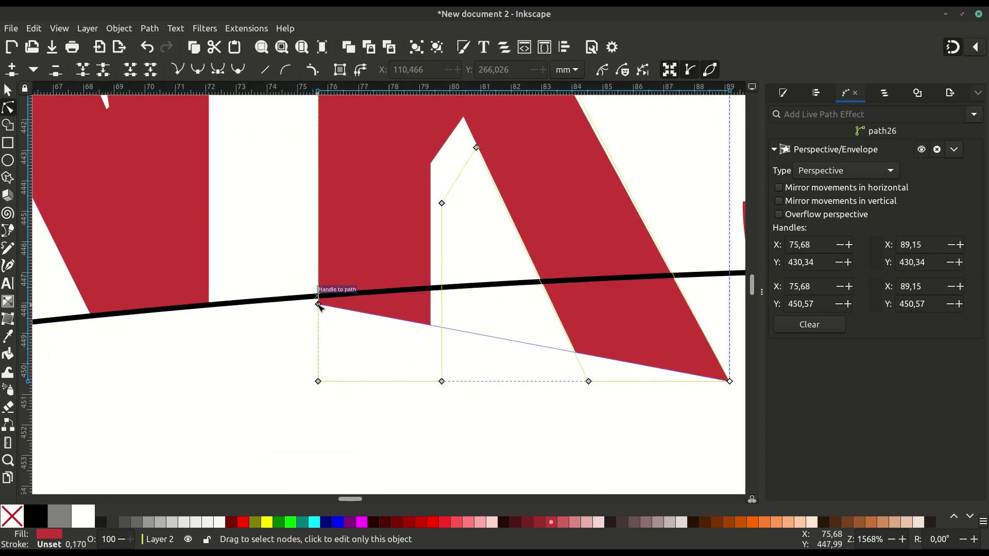
scroll(581, 411, "right", 5)
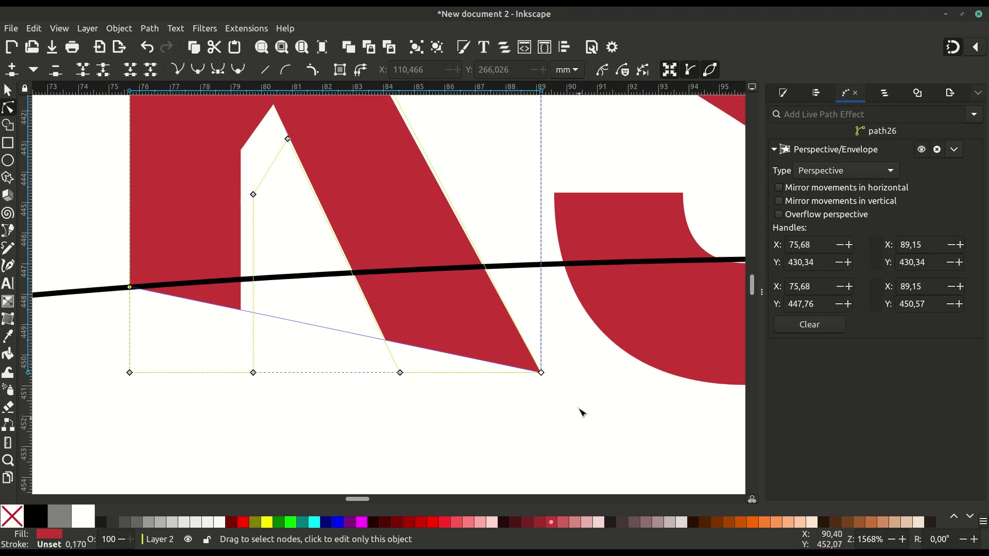
left_click_drag(542, 373, 525, 266)
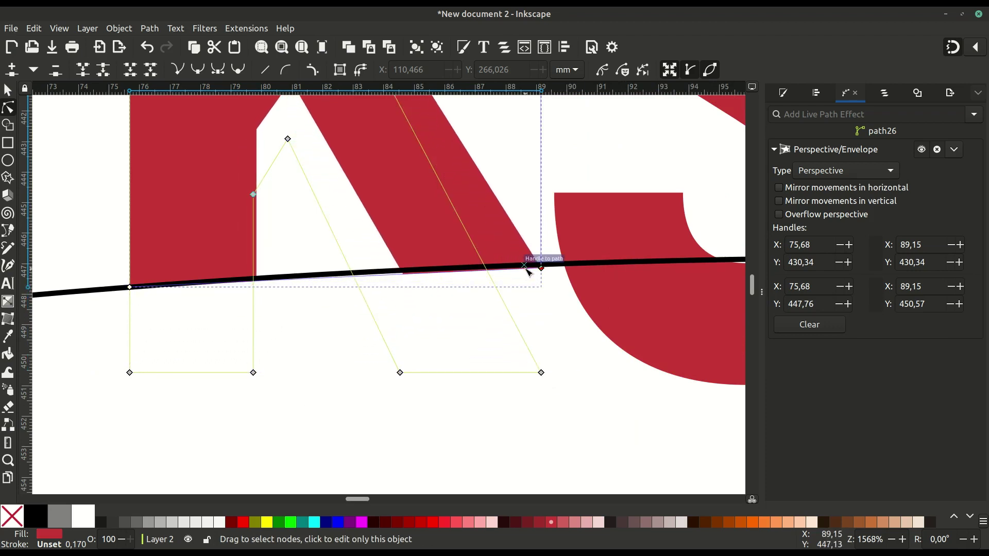
scroll(592, 364, "right", 8)
left_click(473, 360)
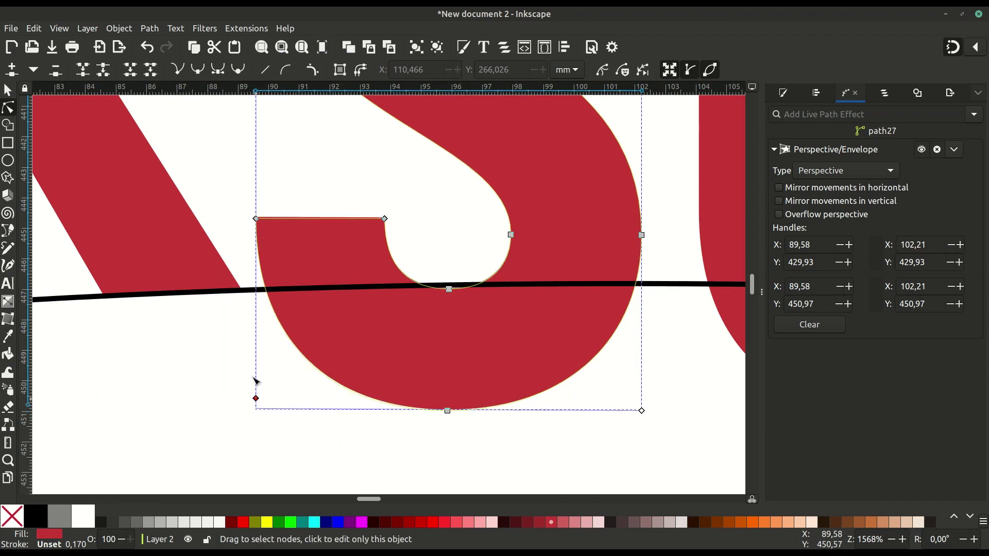
left_click_drag(256, 411, 257, 292)
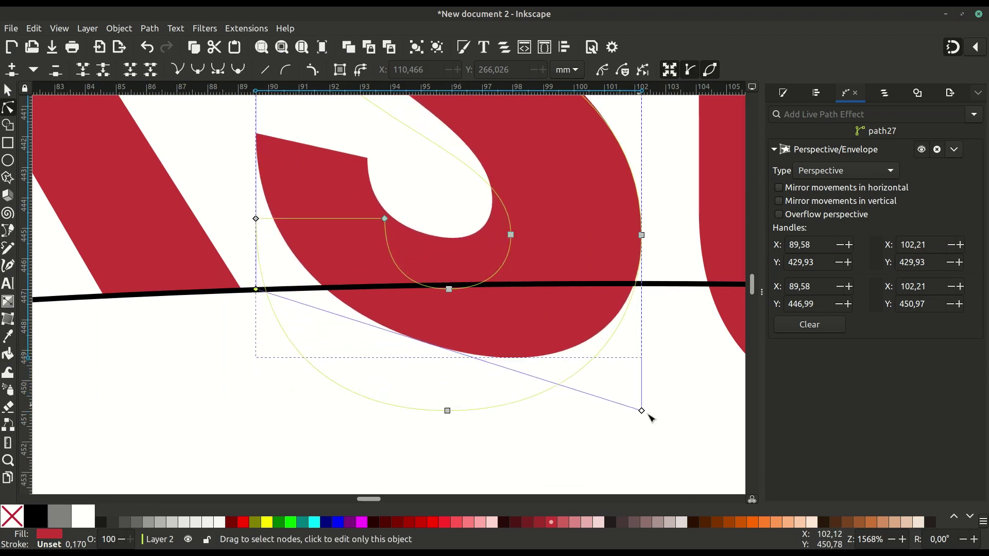
left_click_drag(643, 411, 629, 286)
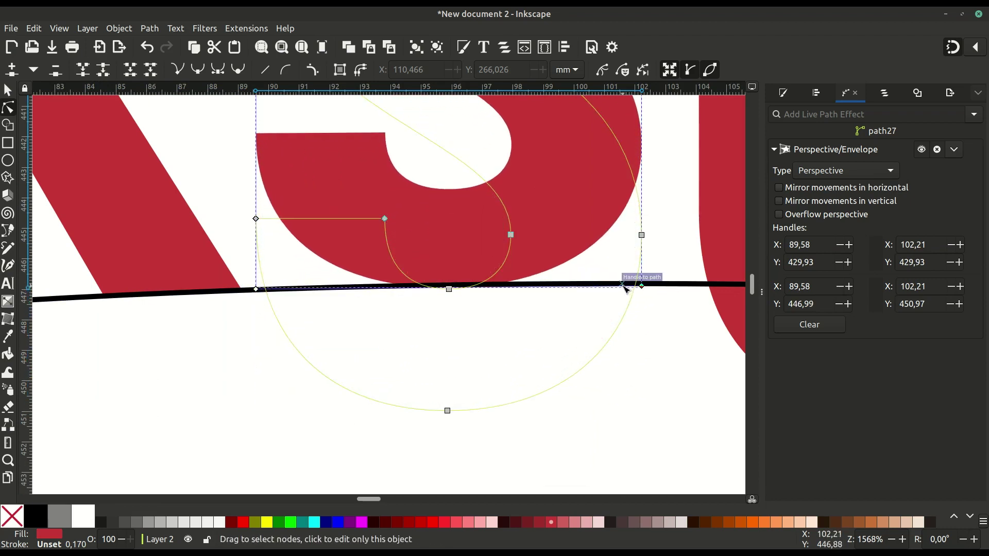
Step: Lift both bottom corners of the C and A onto the curved baseline
scroll(585, 387, "right", 10)
left_click(393, 369)
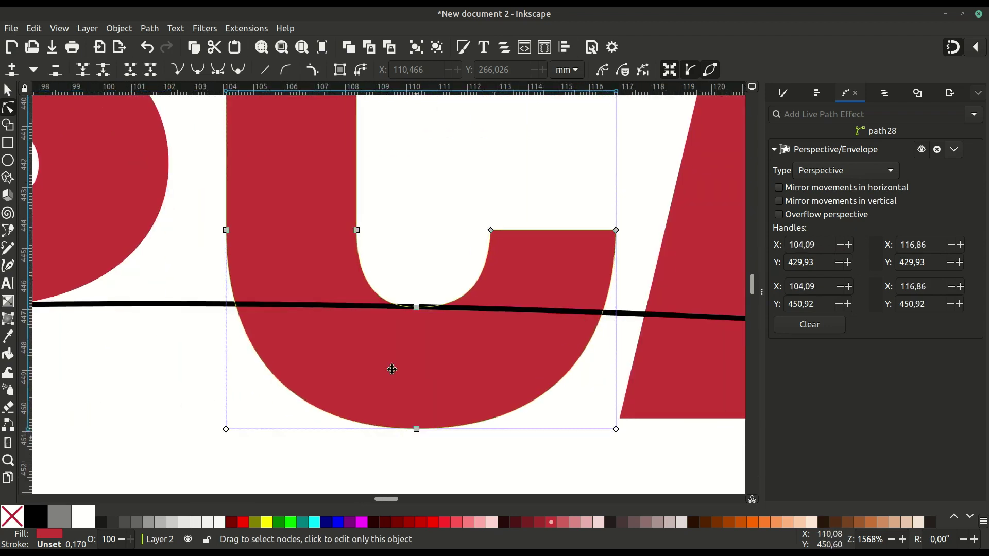
scroll(208, 339, "down", 3)
left_click_drag(202, 337, 202, 215)
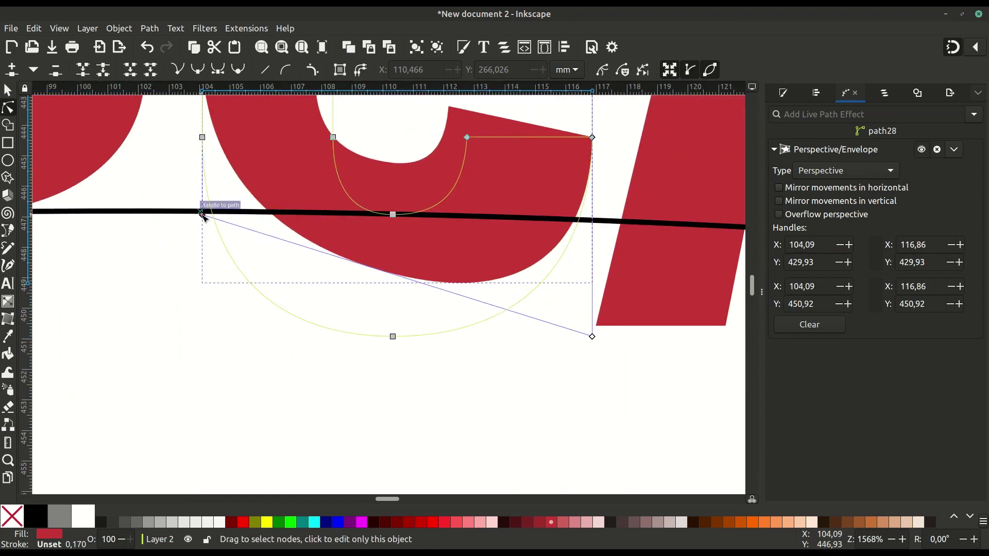
left_click_drag(592, 337, 576, 225)
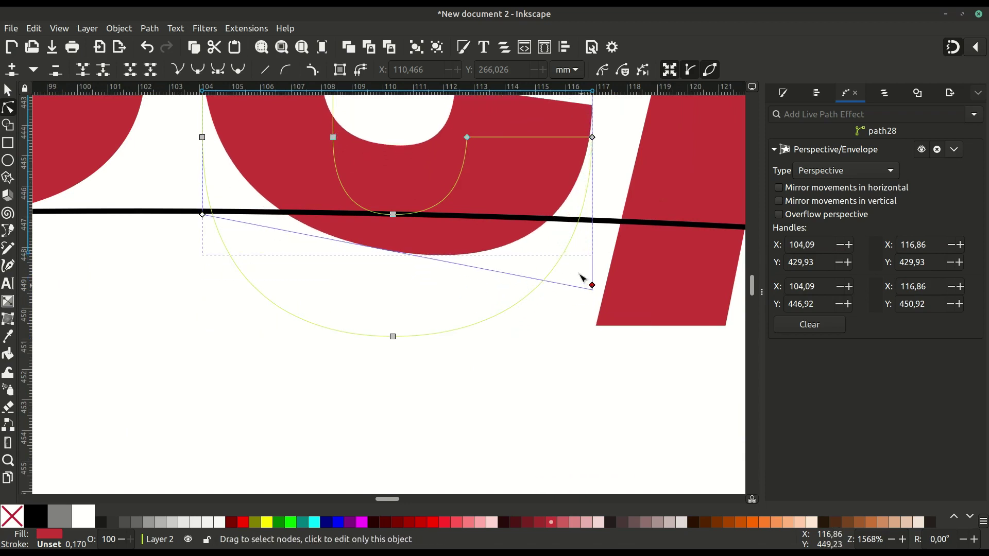
scroll(397, 353, "right", 6)
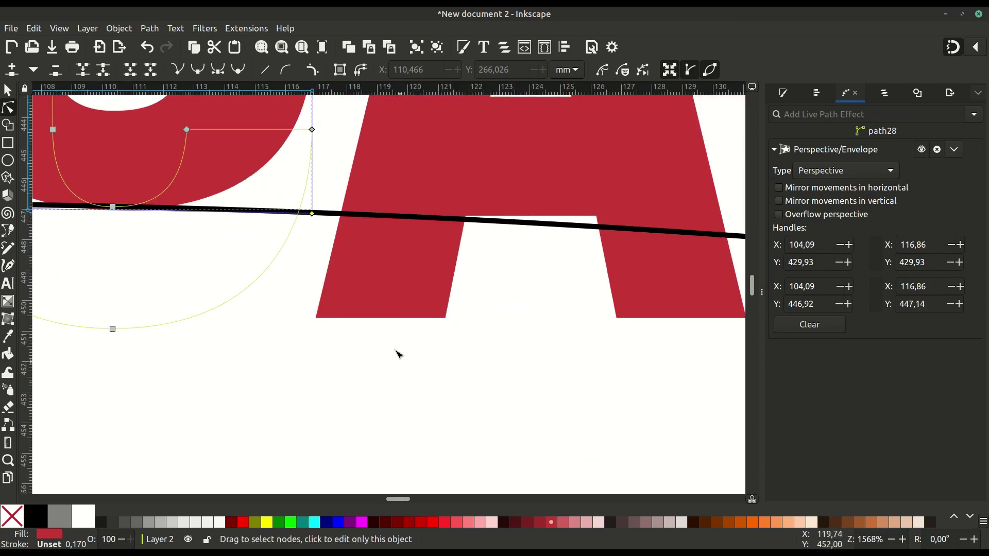
left_click(402, 309)
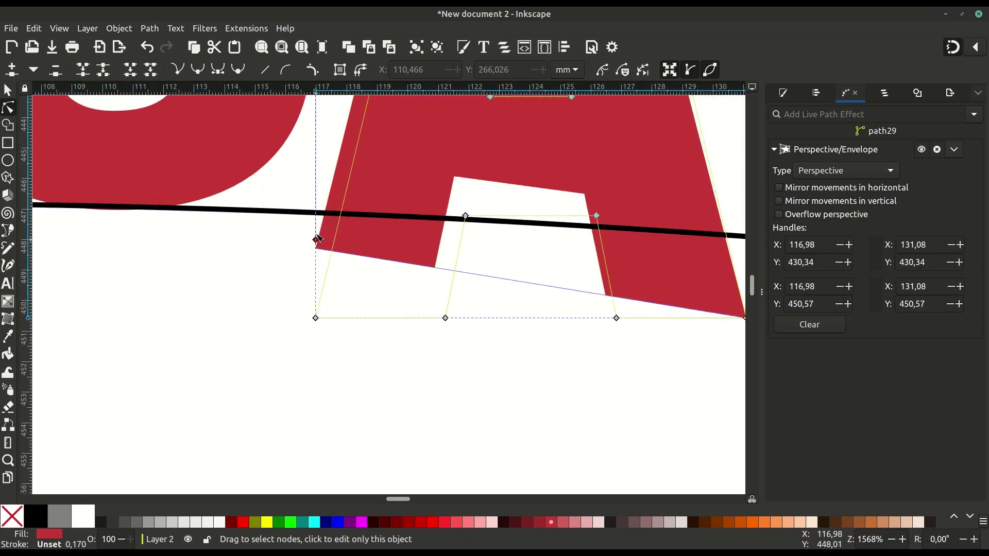
left_click_drag(318, 321, 316, 214)
scroll(539, 311, "right", 6)
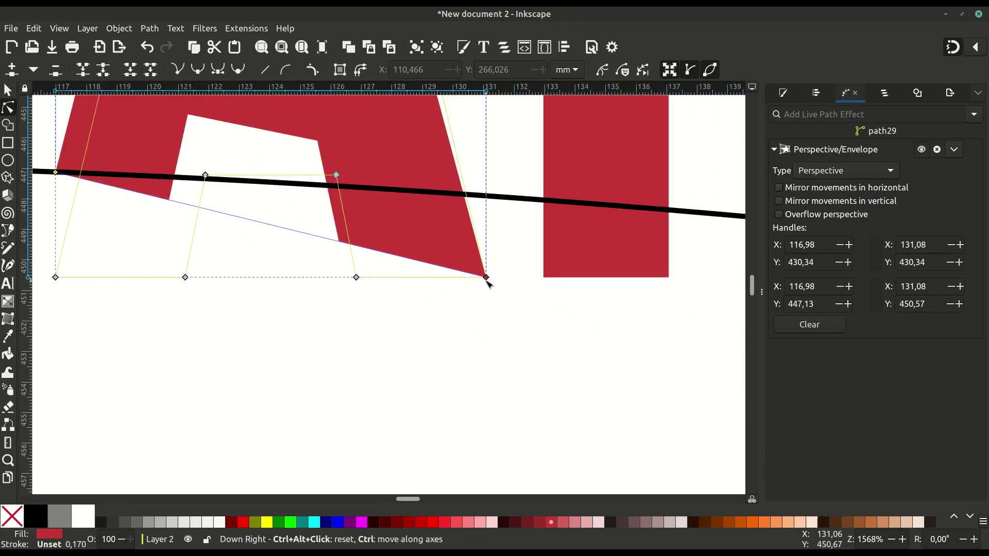
left_click_drag(486, 278, 479, 203)
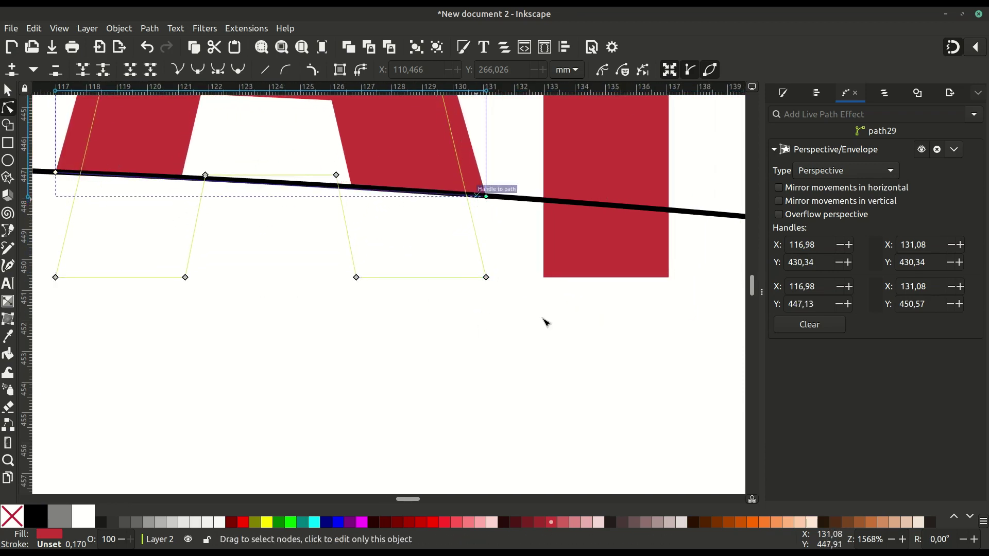
Step: Snap the P's bottom corners onto the curve, undoing a stray node move, then the E's bottom-left corner
scroll(546, 322, "right", 6)
left_click(412, 322)
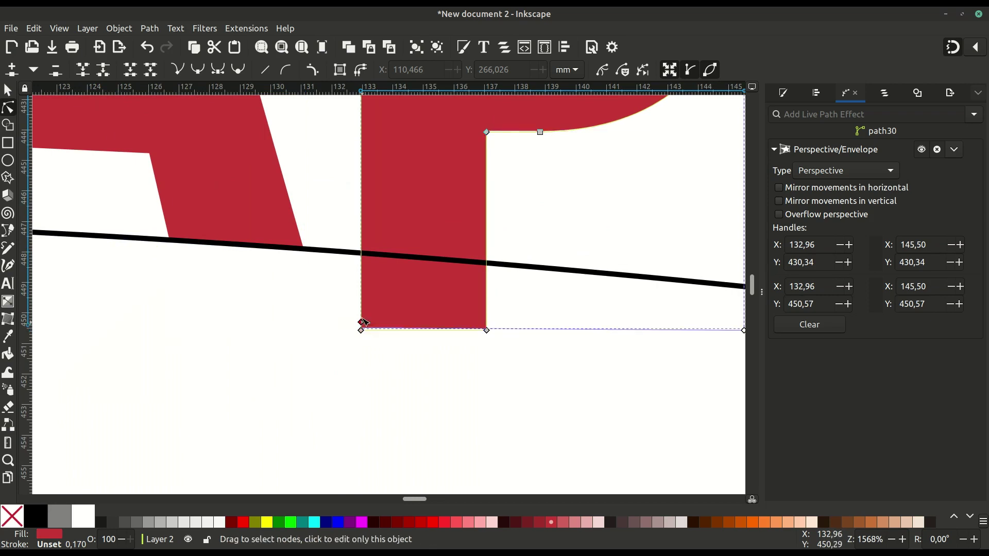
left_click_drag(362, 323, 361, 253)
left_click_drag(487, 331, 482, 318)
scroll(309, 376, "right", 5)
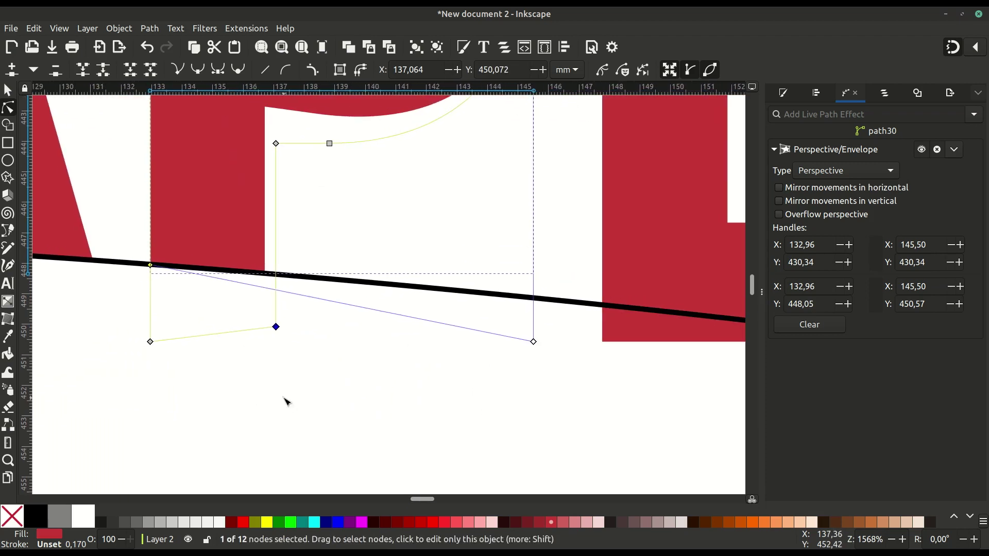
key("ctrl+z")
left_click_drag(534, 342, 533, 298)
scroll(539, 375, "right", 8)
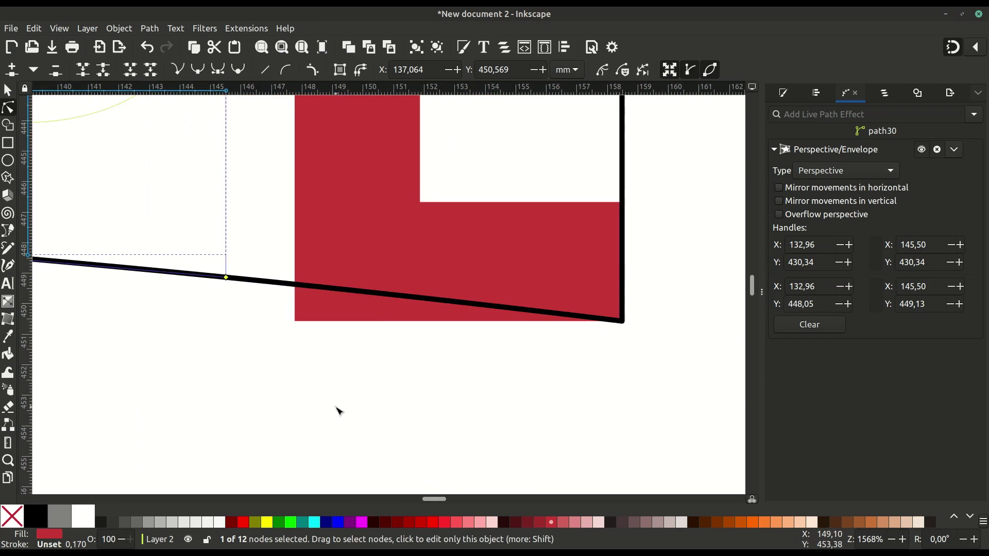
left_click(363, 260)
left_click_drag(295, 321, 295, 284)
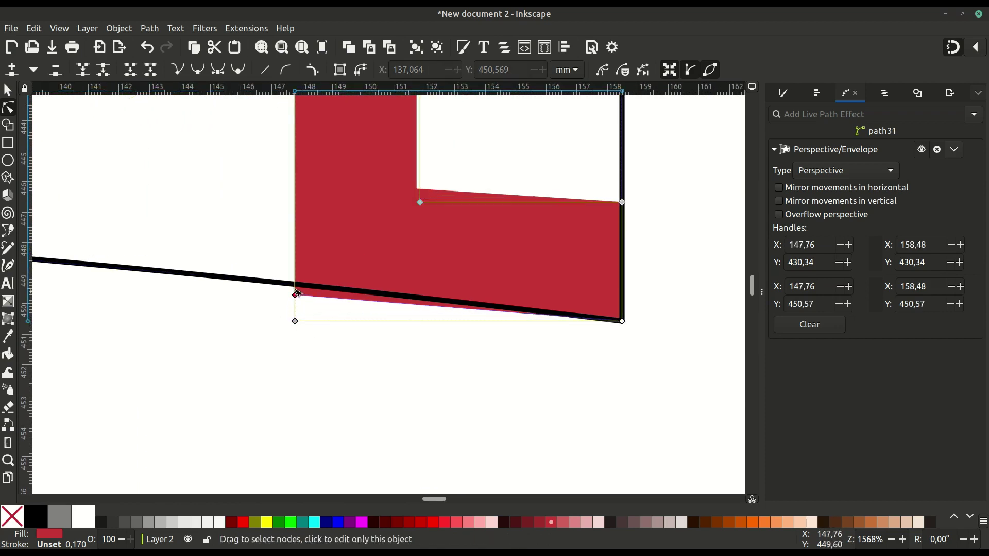
Step: Select the eight warped letters I, N, K, S, C, A, P, E and group them with Ctrl+G
left_click(345, 366)
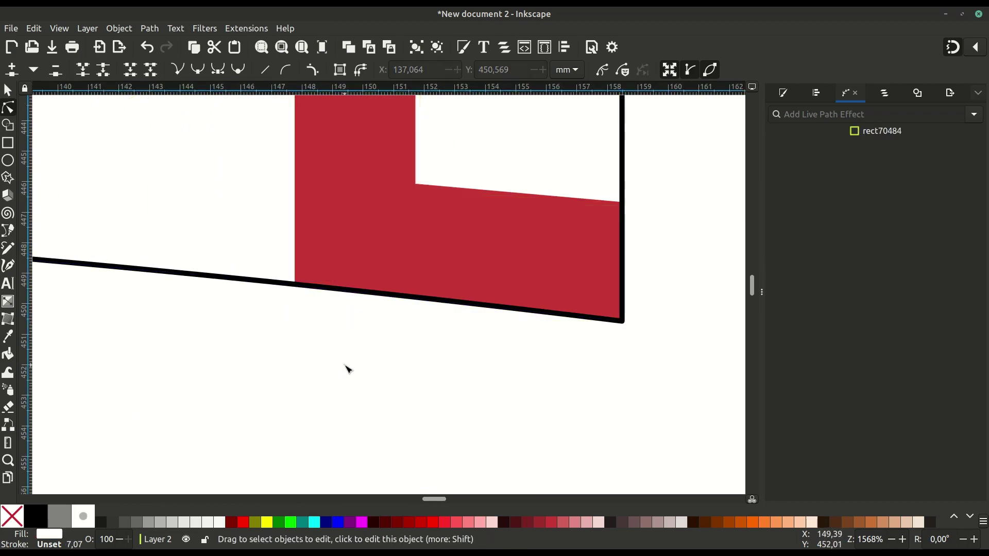
scroll(347, 369, "down", 2)
scroll(319, 355, "down", 3)
key("minus")
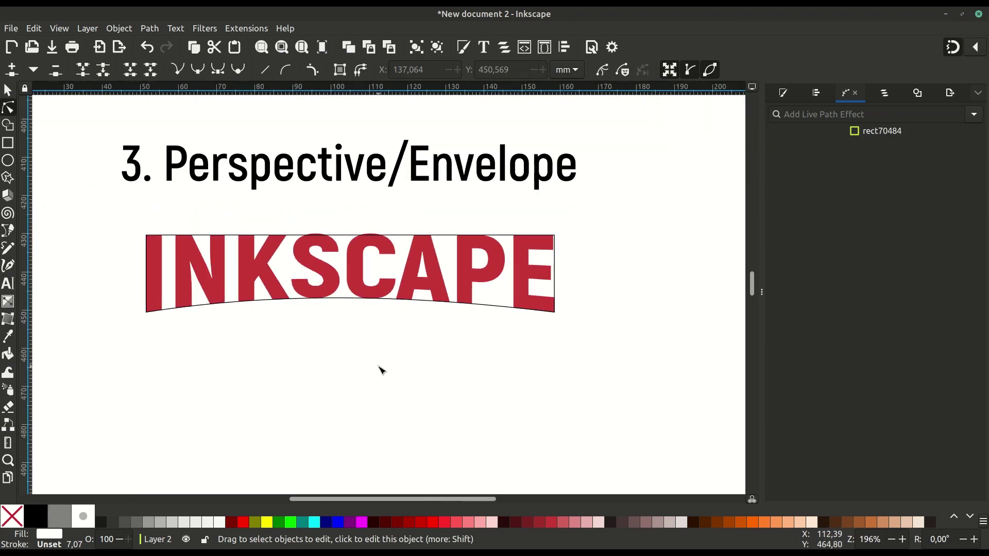
left_click(255, 281)
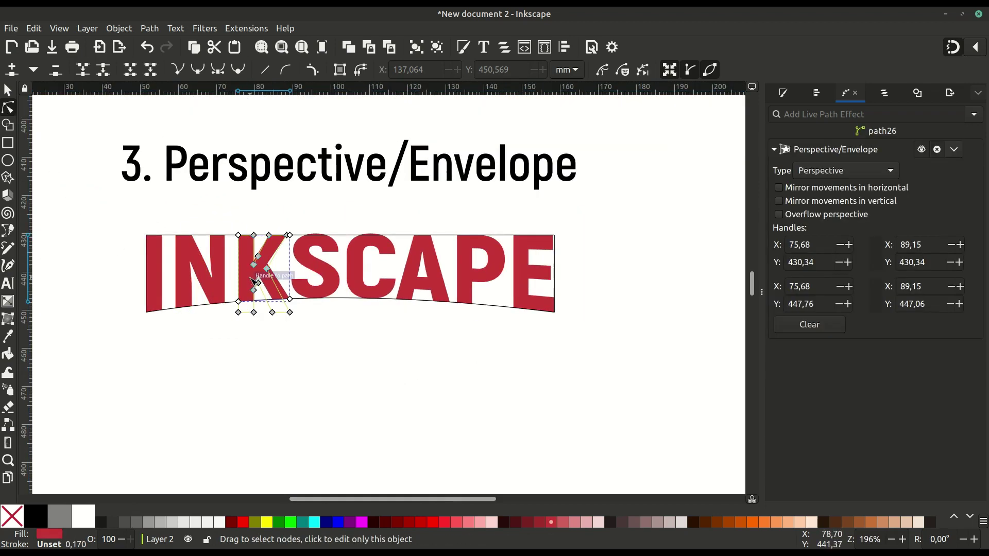
left_click(11, 91)
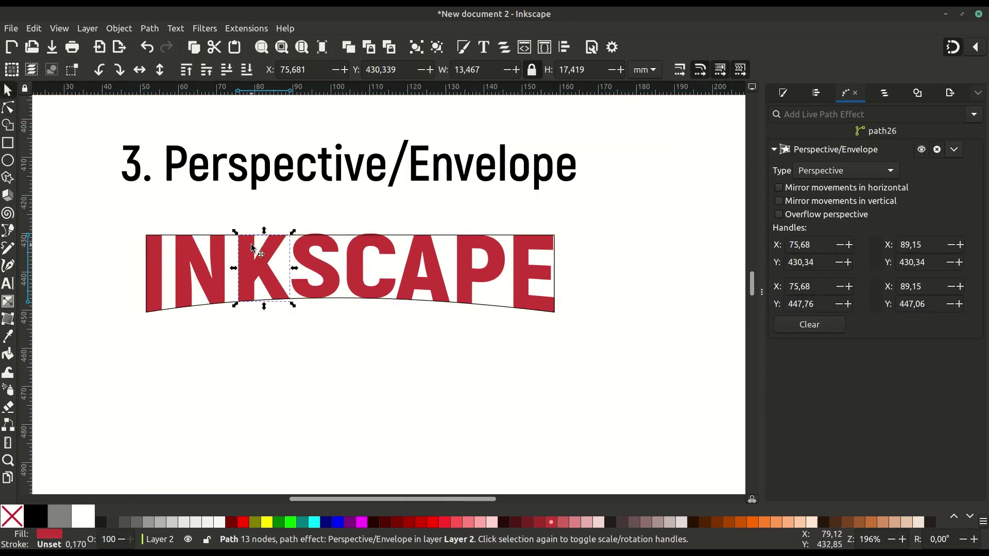
left_click(161, 268)
scroll(222, 289, "up", 1)
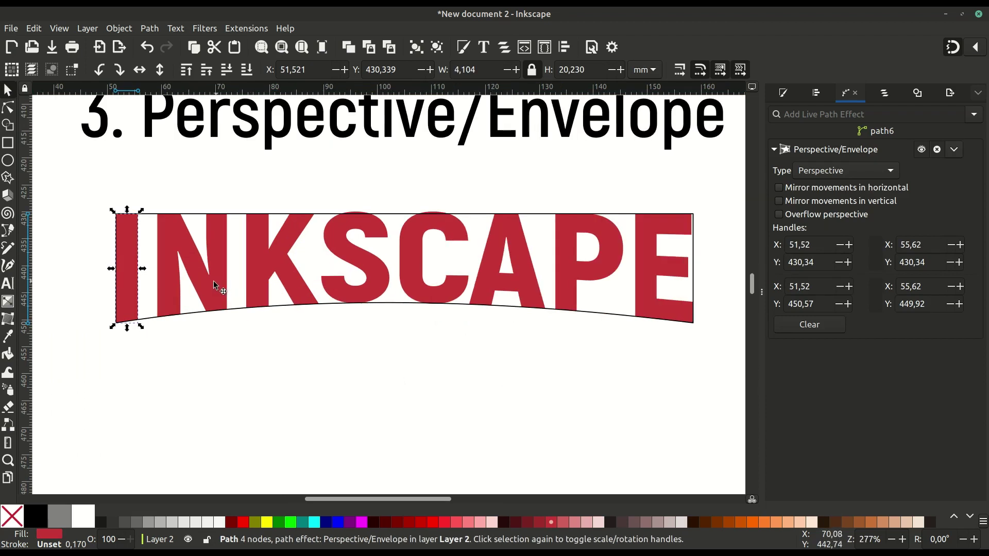
left_click(214, 276, "shift")
left_click(251, 258, "shift")
left_click(343, 260, "shift")
left_click(451, 247, "shift")
left_click(490, 253, "shift")
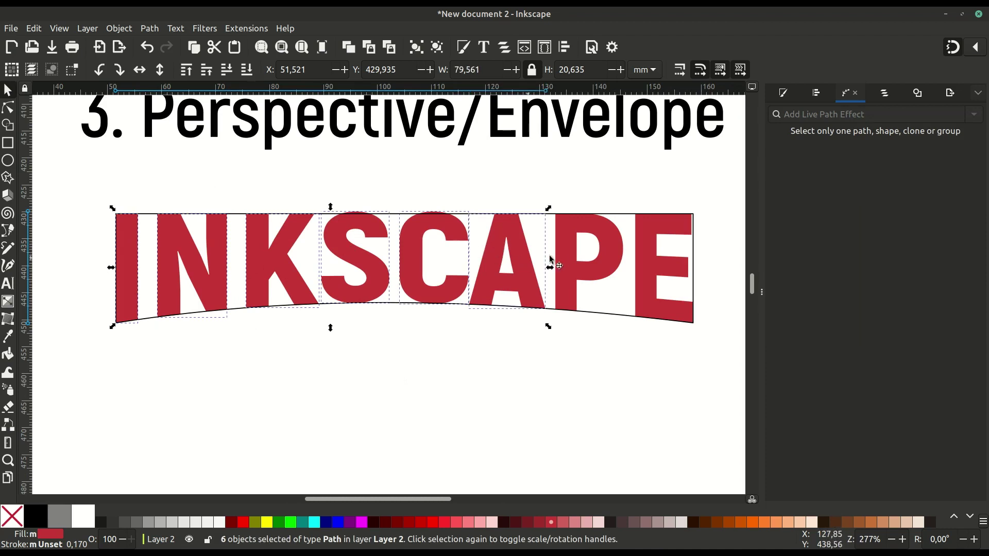
left_click(578, 262, "shift")
left_click(641, 265, "shift")
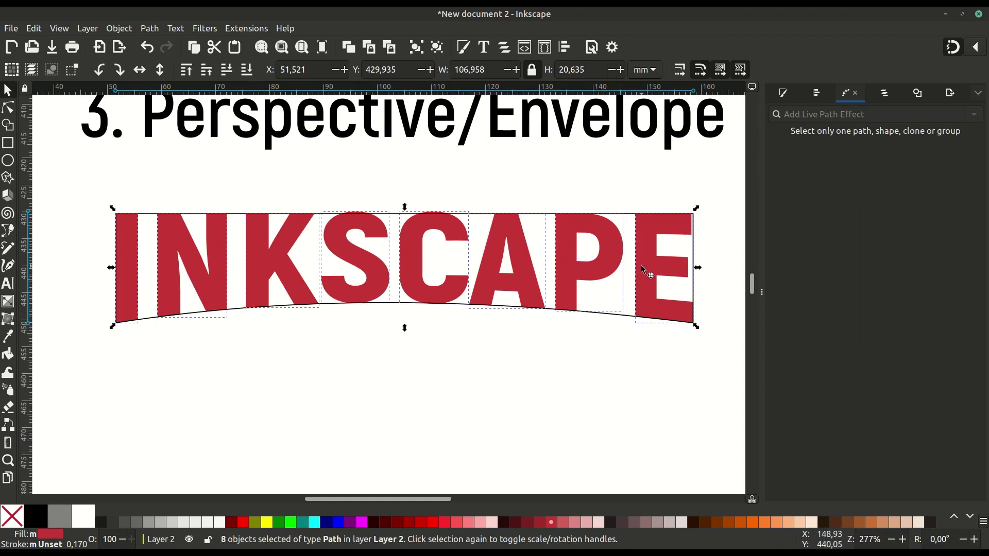
key("ctrl+g")
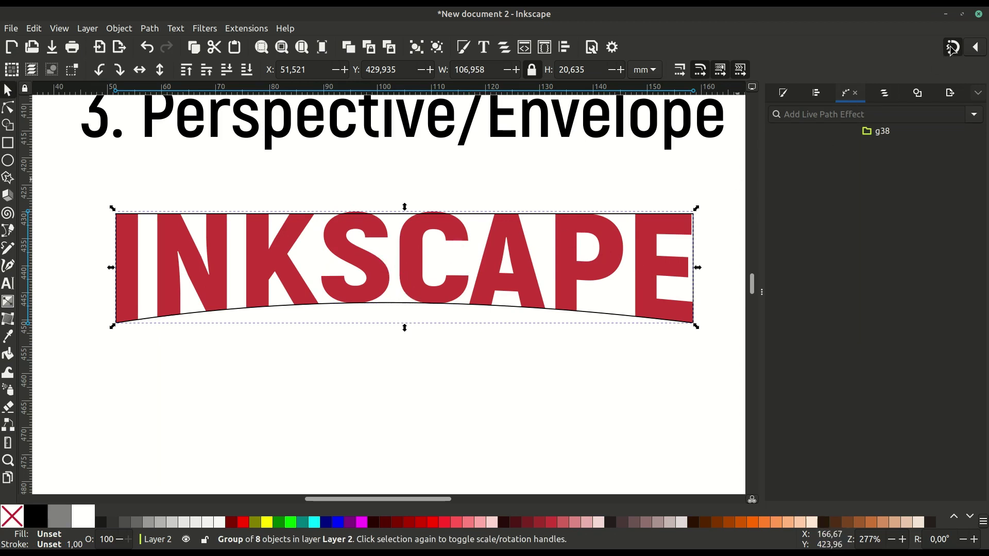
Step: Drag the INKSCAPE group up so it sits above the 3. Perspective/Envelope title
scroll(415, 347, "down", 1)
scroll(415, 347, "down", 1)
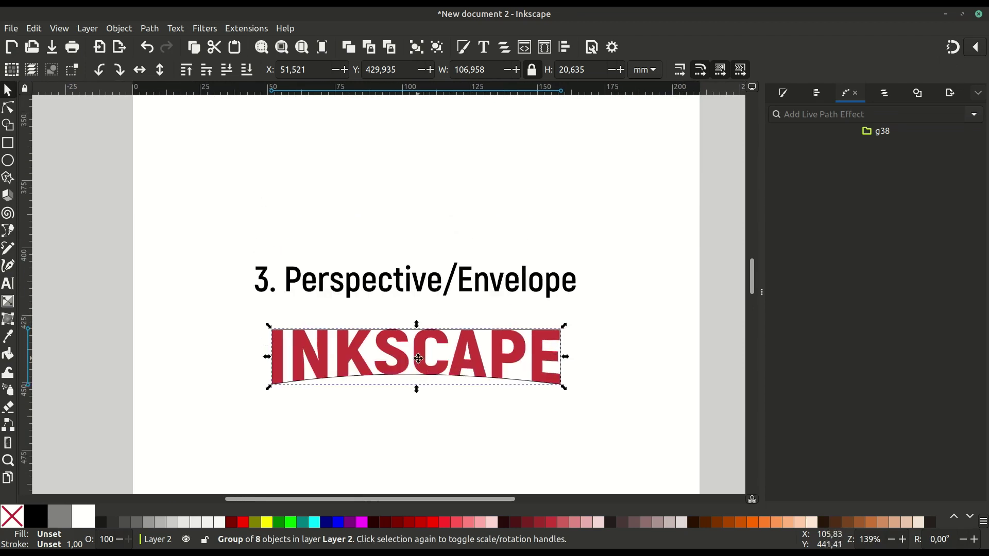
left_click_drag(418, 358, 426, 206)
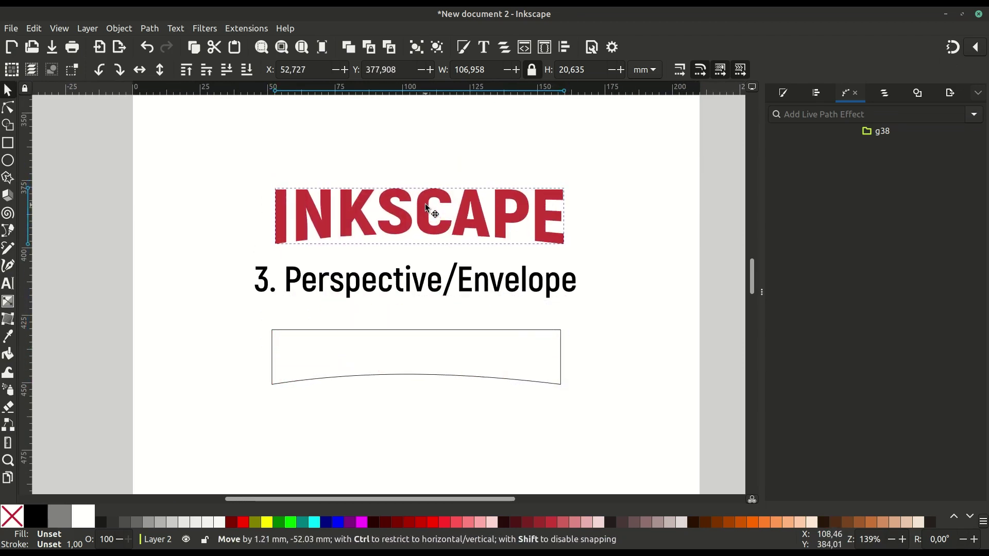
scroll(425, 206, "down", 1)
scroll(413, 324, "up", 5)
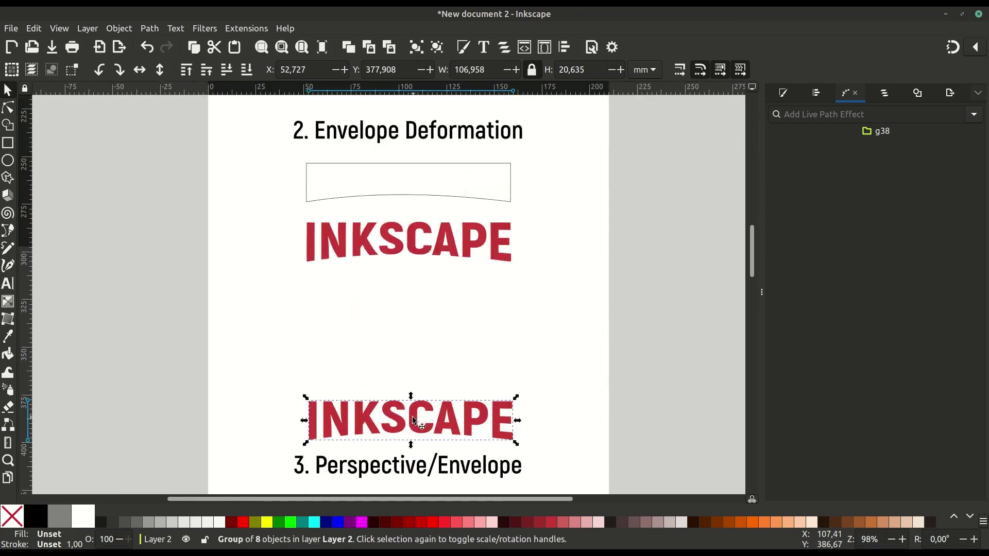
Step: Scroll around the page to compare the warped word with the other deformation examples
scroll(446, 307, "down", 2)
scroll(446, 306, "right", 1)
scroll(445, 307, "down", 2)
scroll(443, 330, "up", 2)
scroll(412, 314, "up", 4)
scroll(370, 299, "up", 10)
scroll(370, 300, "left", 1)
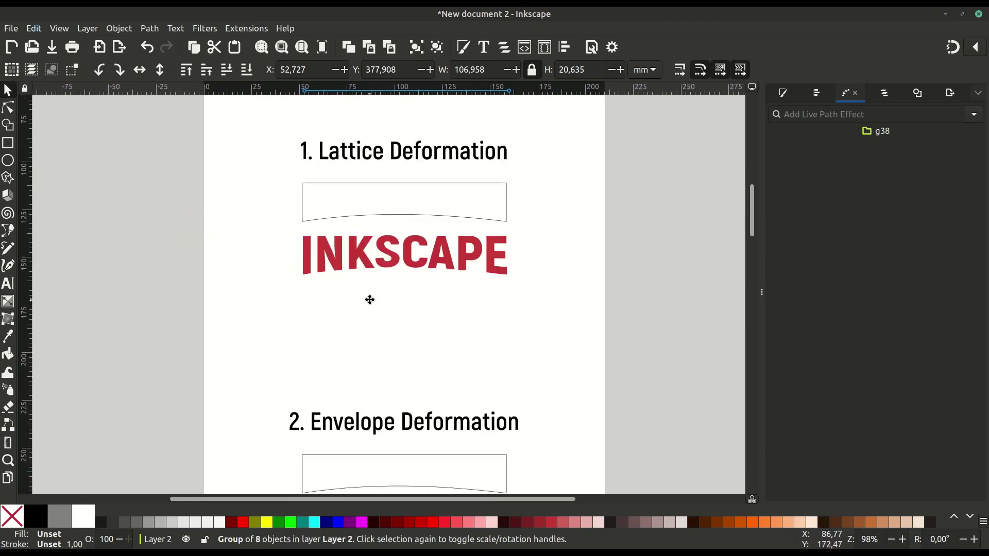
scroll(370, 299, "down", 5)
scroll(369, 299, "right", 1)
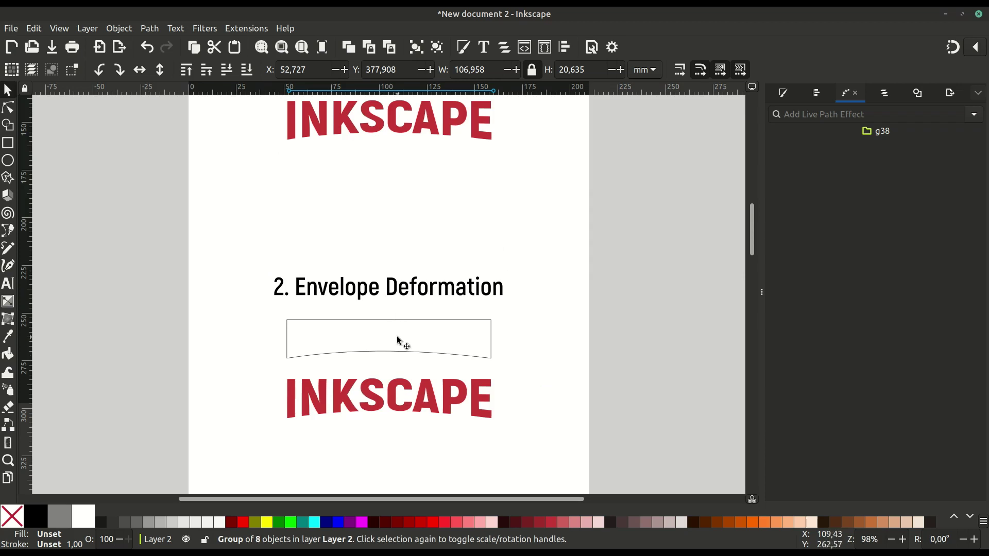
scroll(396, 319, "down", 7)
scroll(391, 282, "down", 7)
scroll(407, 283, "up", 2)
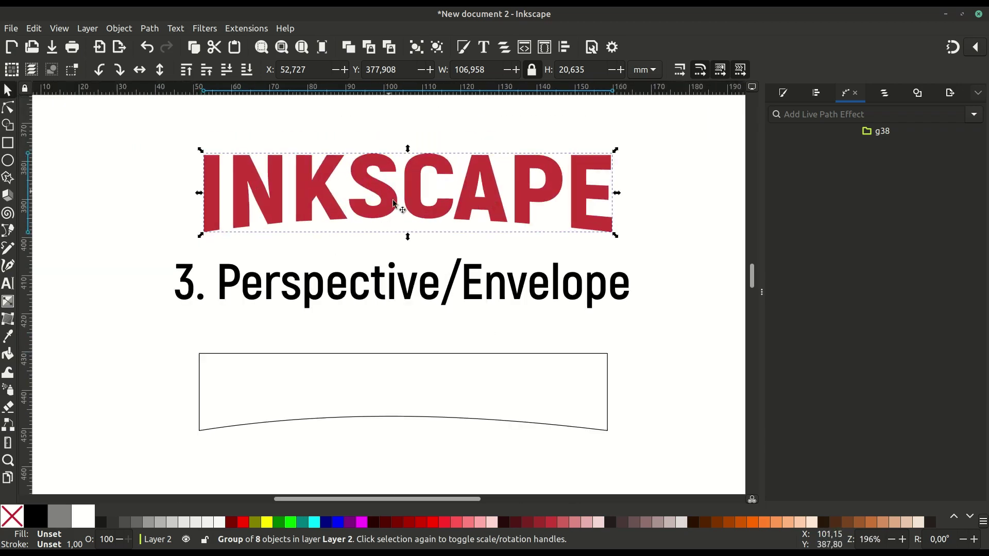
scroll(416, 286, "up", 5)
scroll(416, 287, "up", 6)
scroll(417, 288, "up", 3)
scroll(416, 288, "down", 10)
scroll(416, 288, "up", 2)
scroll(416, 288, "up", 10)
scroll(416, 288, "up", 6)
scroll(416, 289, "up", 6)
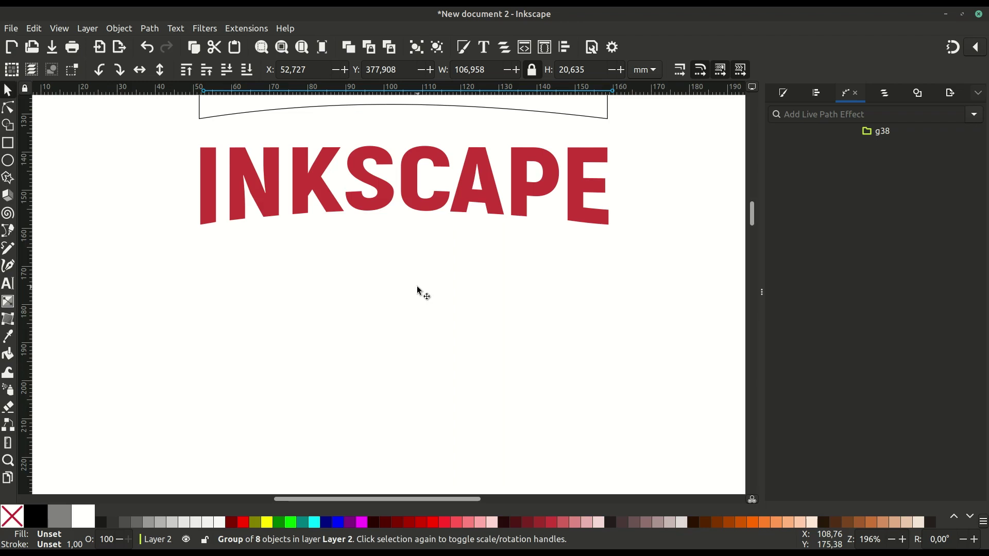
scroll(418, 291, "down", 2)
scroll(417, 291, "down", 2)
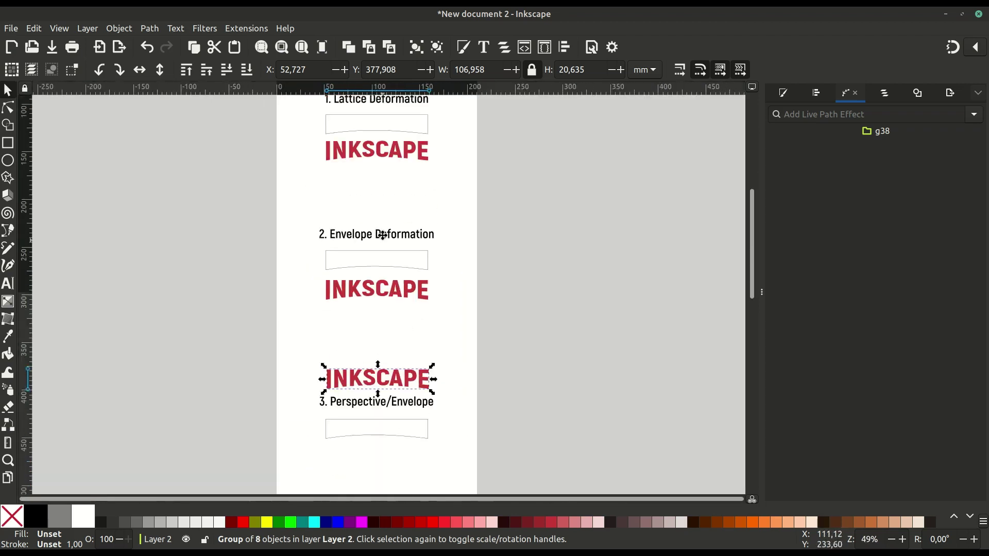
scroll(417, 361, "up", 3)
scroll(417, 371, "down", 4)
scroll(406, 355, "up", 1)
scroll(406, 357, "up", 1)
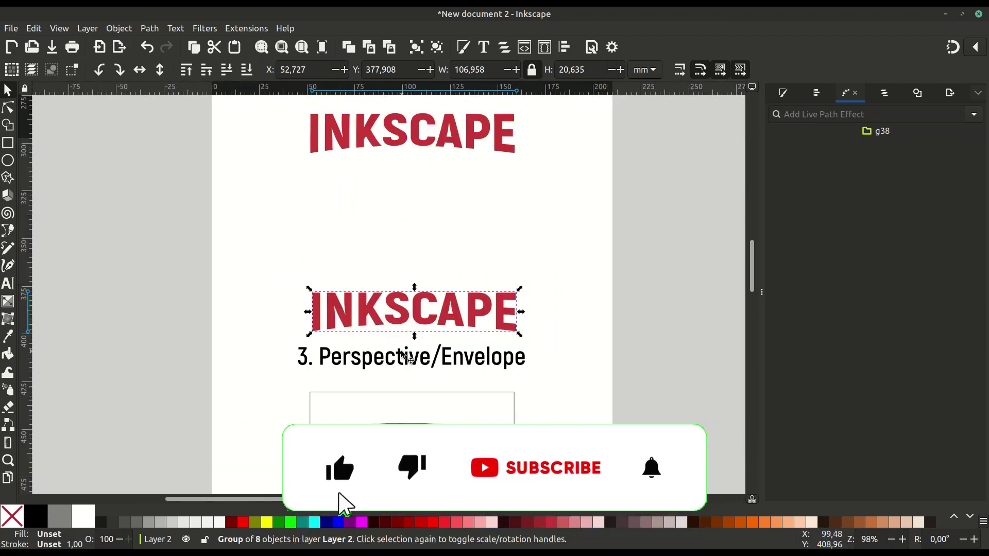